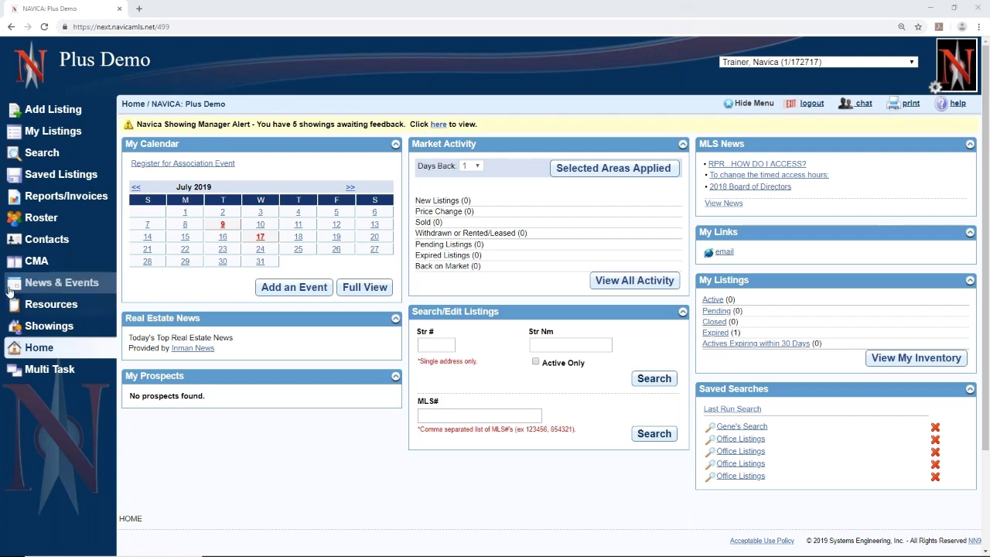
- Open the saved Windover radius map listings and select both listings
left_click(33, 179)
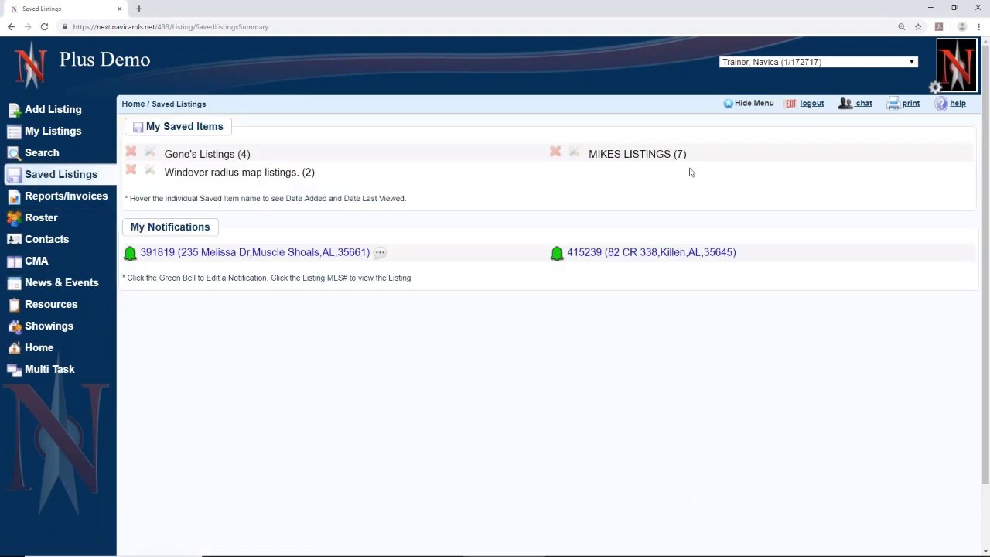
left_click(189, 173)
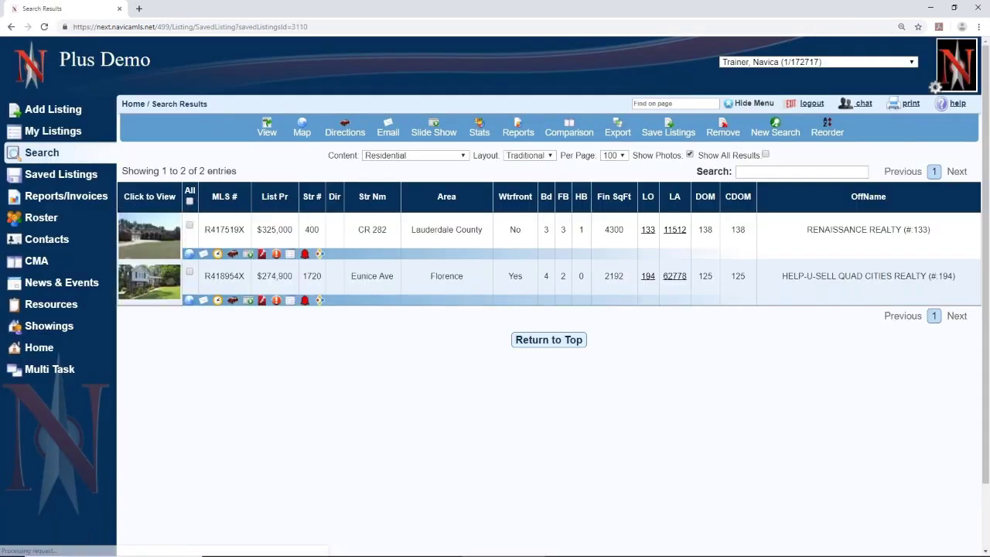
left_click(191, 201)
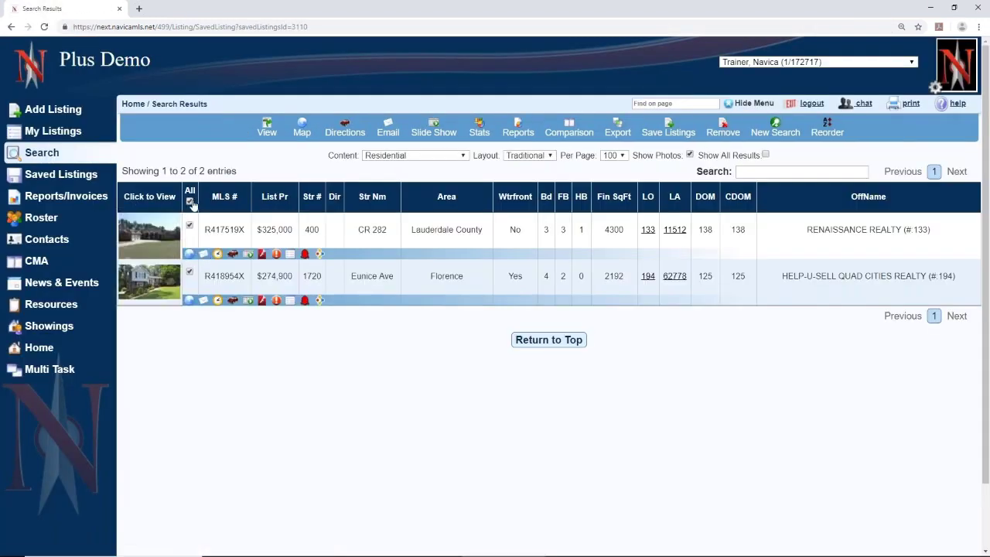
- Open the comparison form as a Full CMA twice, closing it each time without submitting
left_click(563, 133)
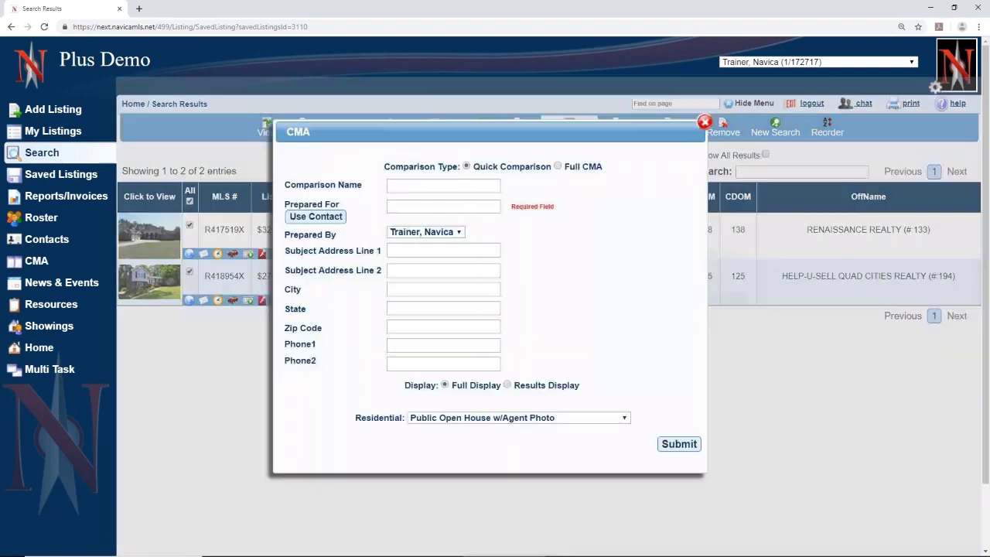
left_click(557, 166)
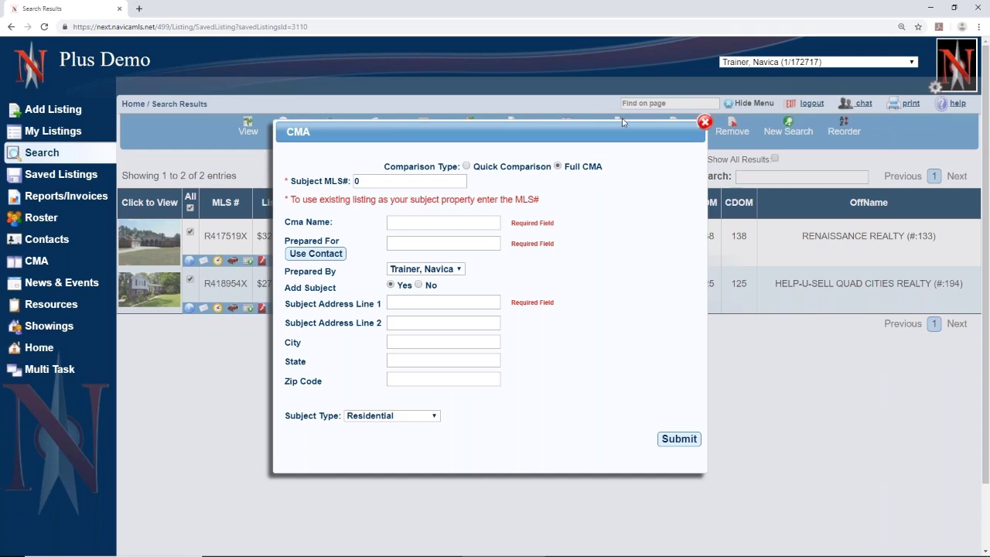
left_click(705, 121)
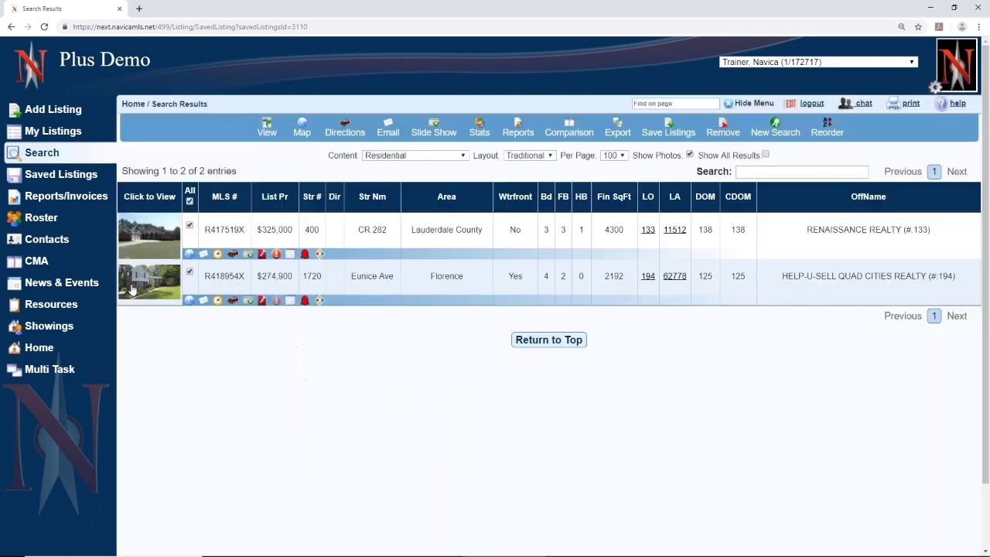
left_click(570, 131)
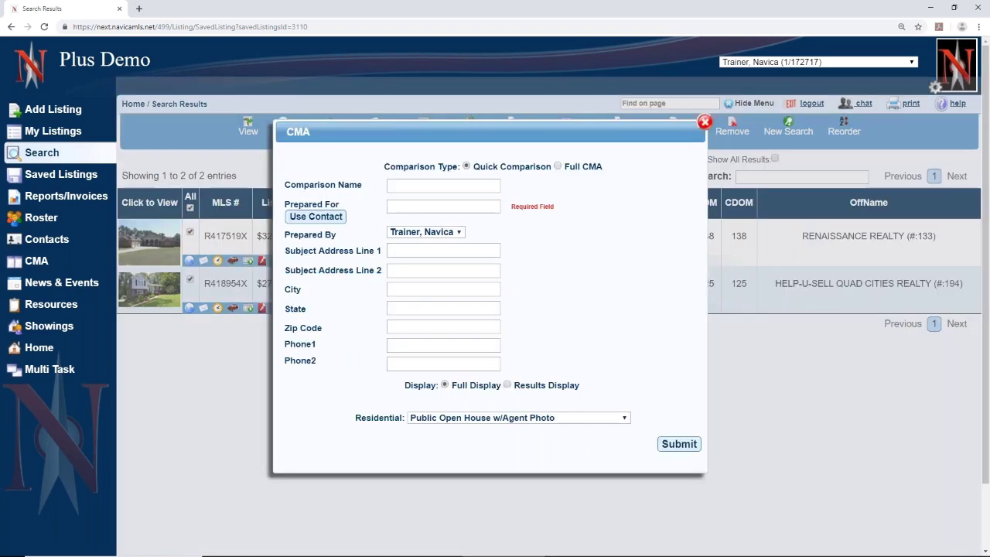
left_click(558, 166)
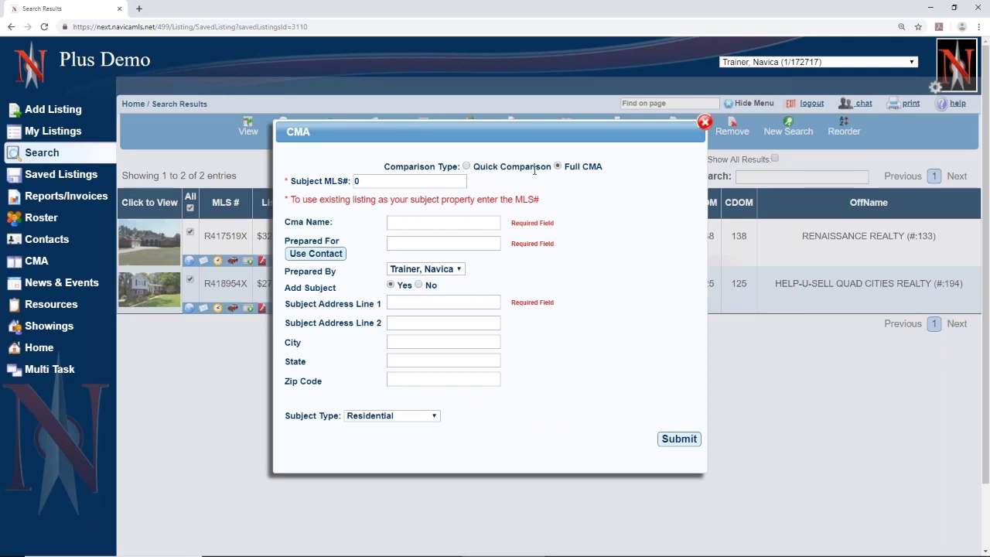
left_click(705, 122)
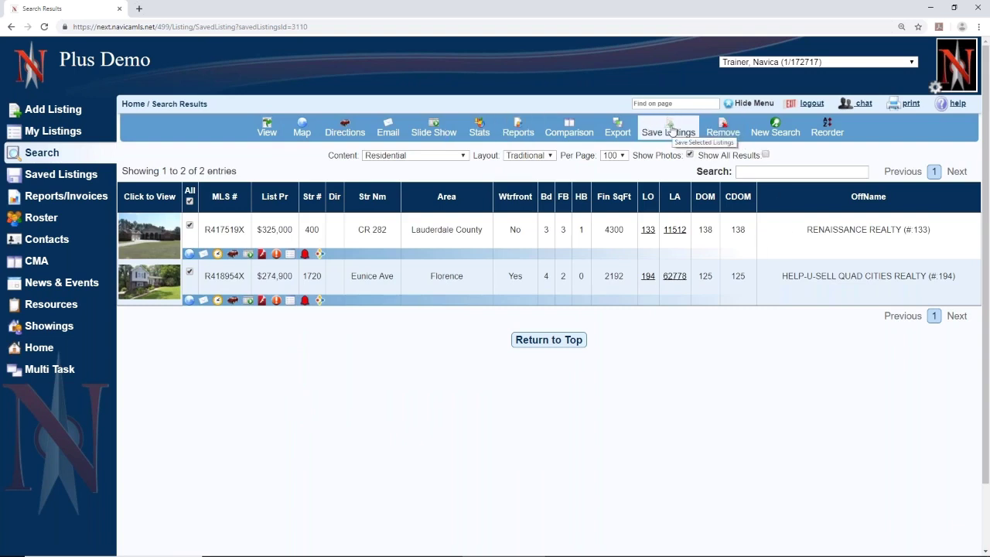
- Go from Saved Listings to Search and start a Residential property search form
left_click(34, 178)
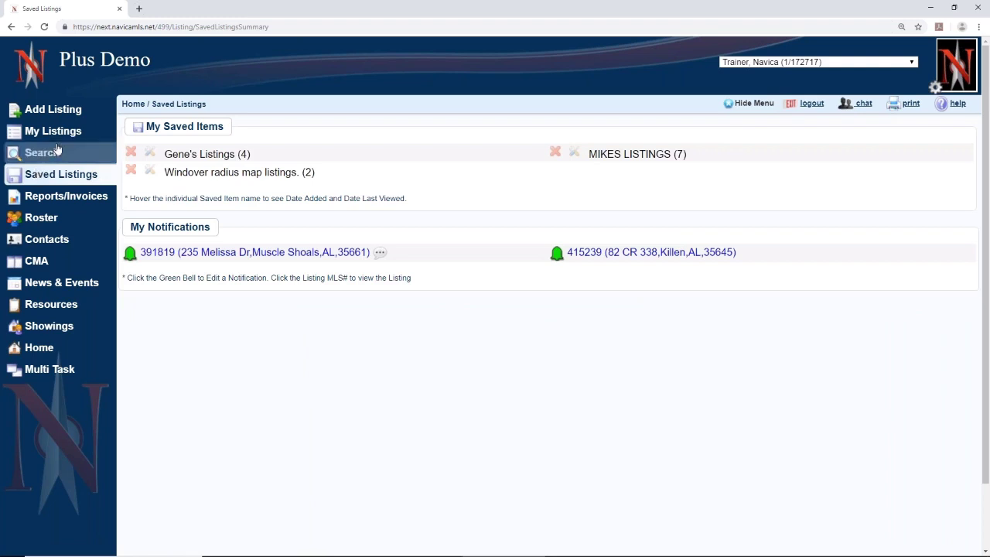
left_click(48, 159)
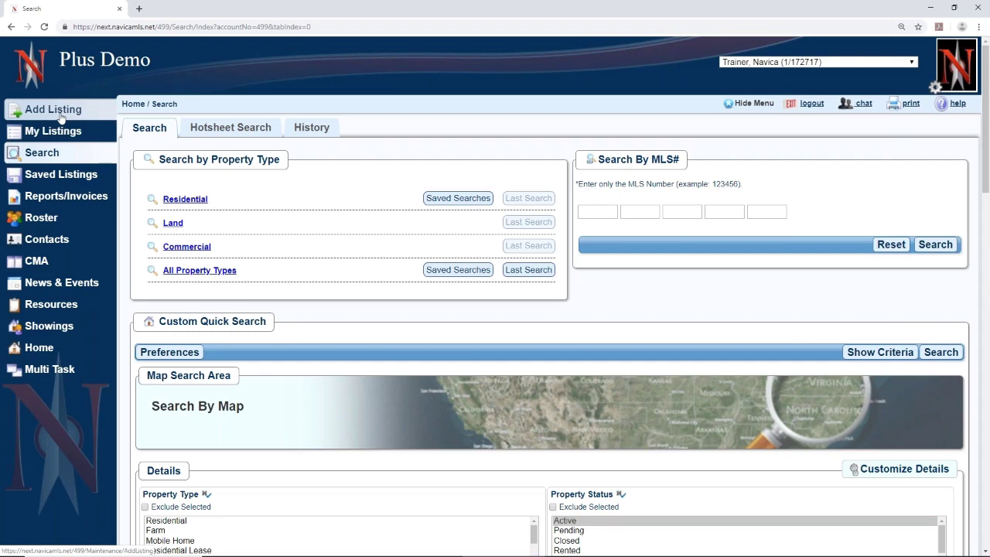
left_click(179, 206)
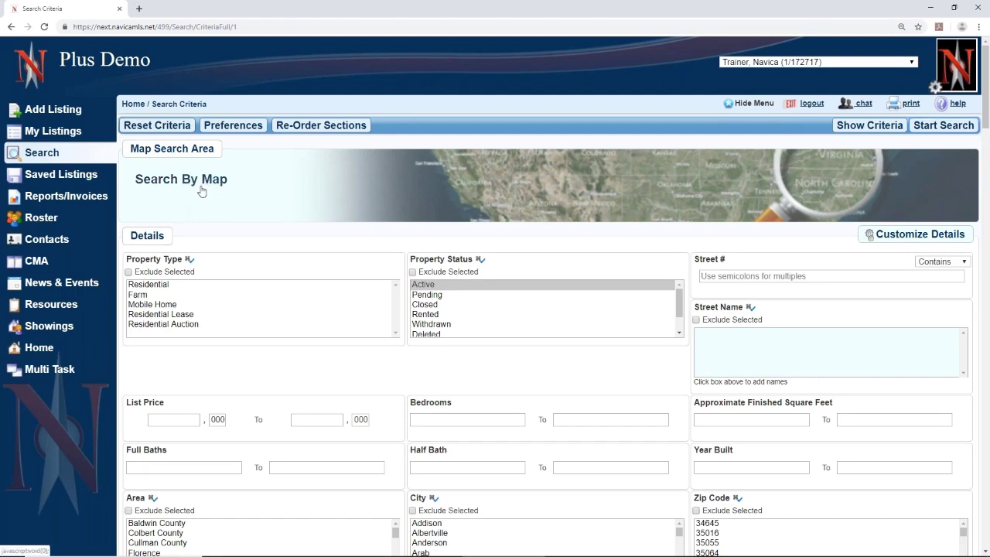
left_click(201, 191)
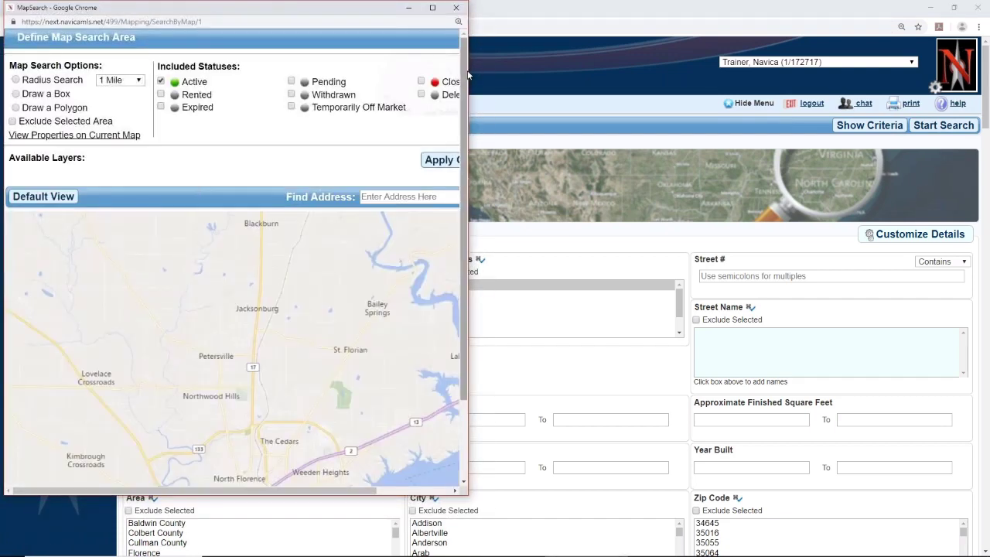
left_click_drag(468, 259, 689, 259)
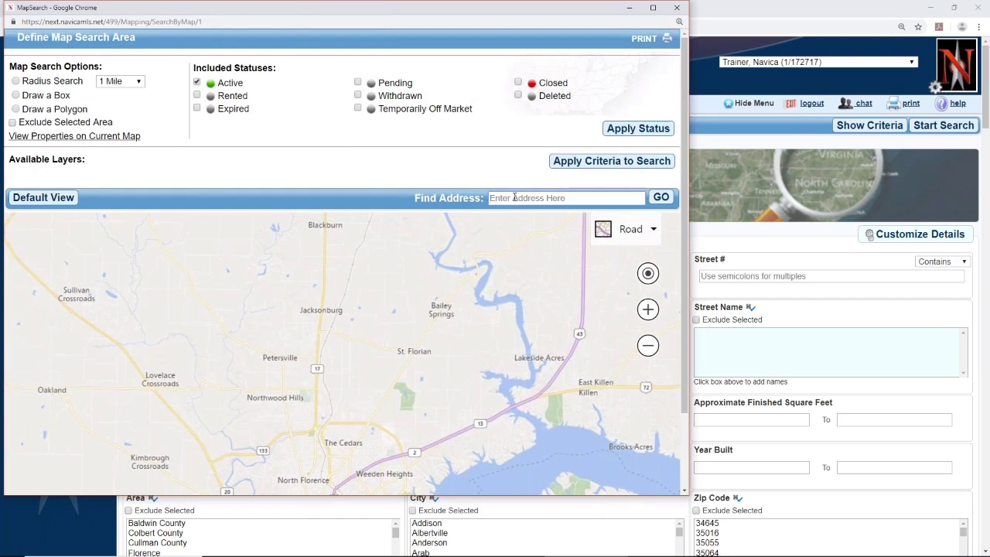
left_click(514, 197)
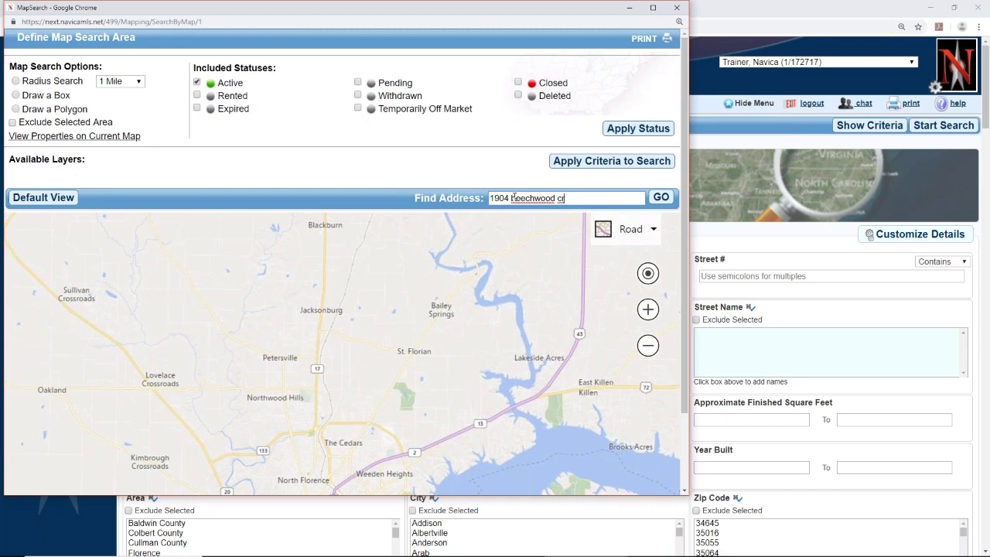
left_click(562, 198)
left_click(661, 198)
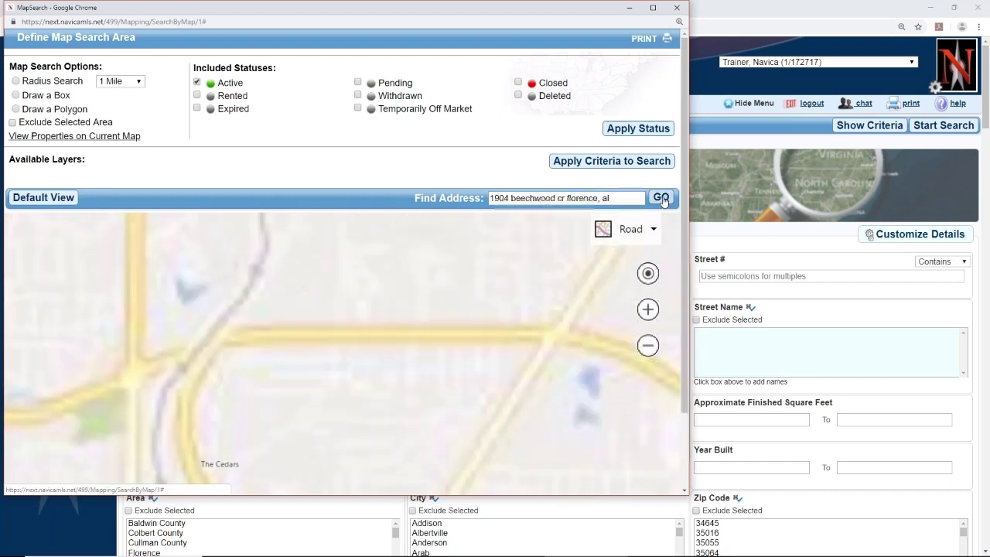
- Limit to Closed sales, 24 months back, 3-mile radius around the subject, and apply to the criteria
left_click(197, 83)
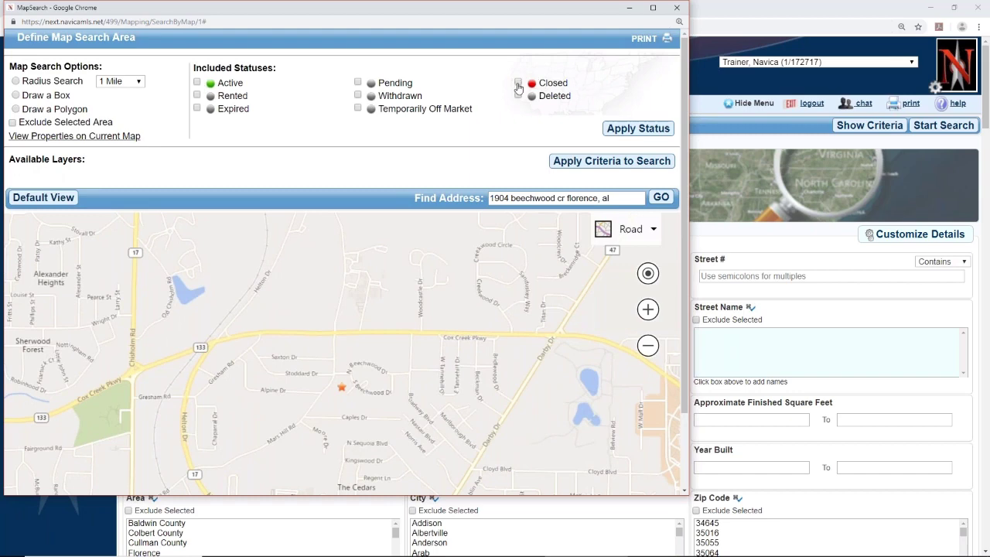
left_click(517, 83)
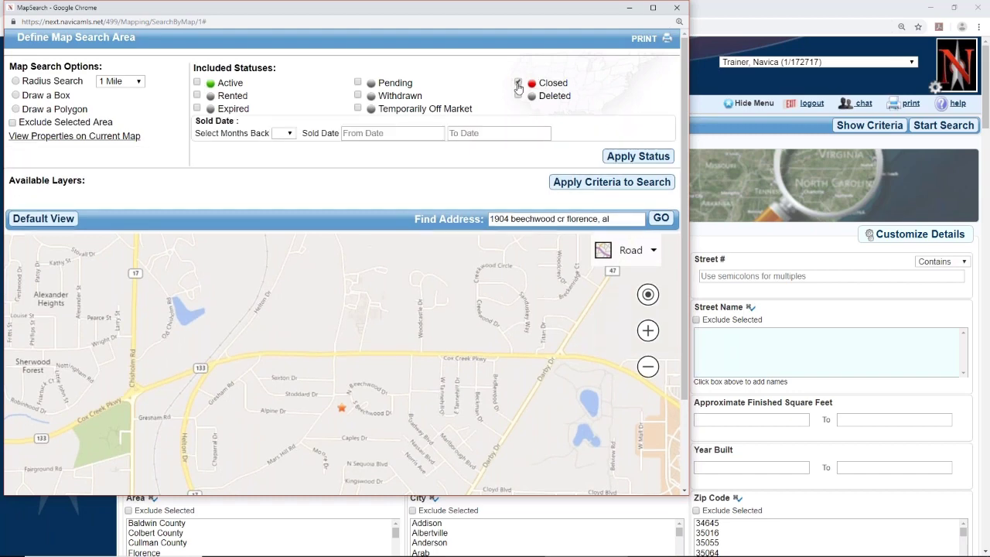
left_click(284, 134)
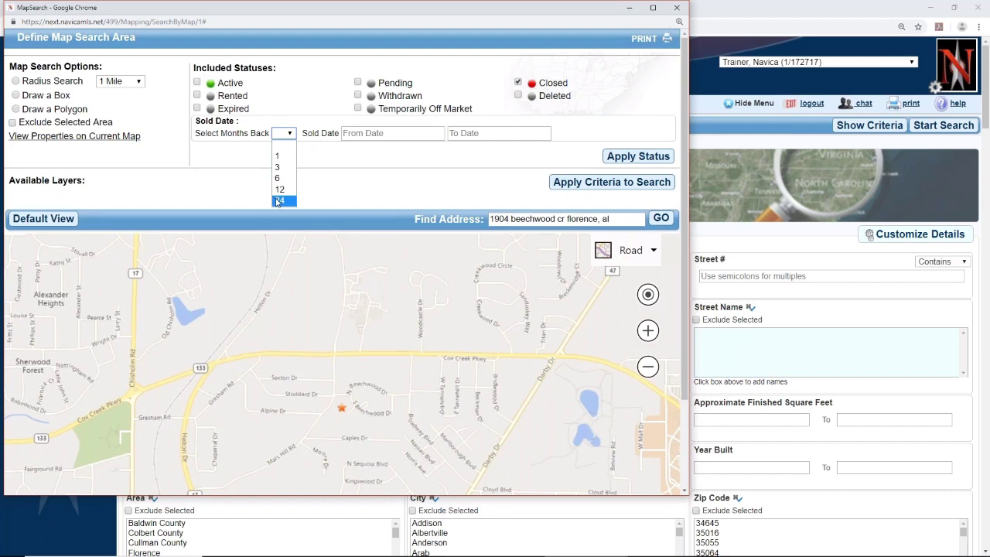
left_click(277, 202)
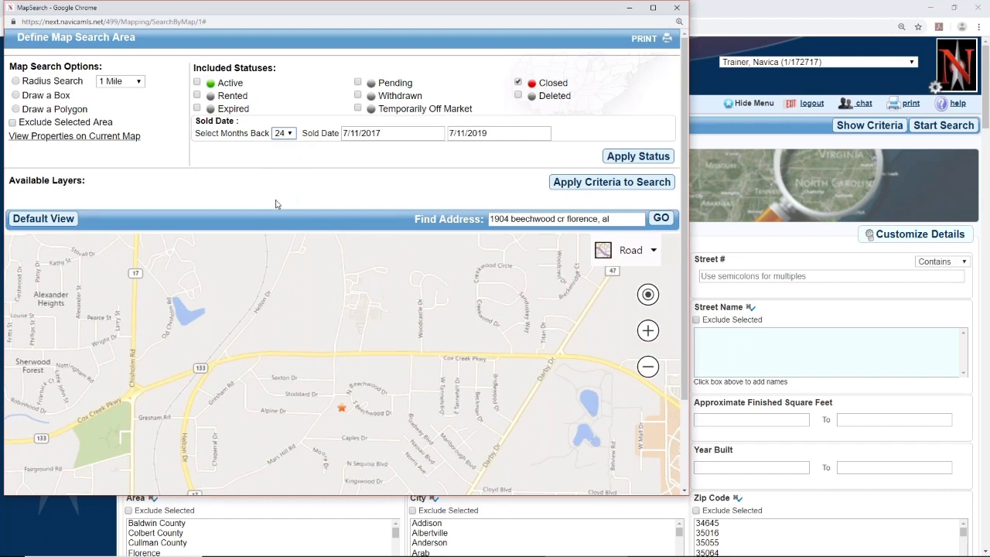
left_click(16, 81)
left_click(118, 82)
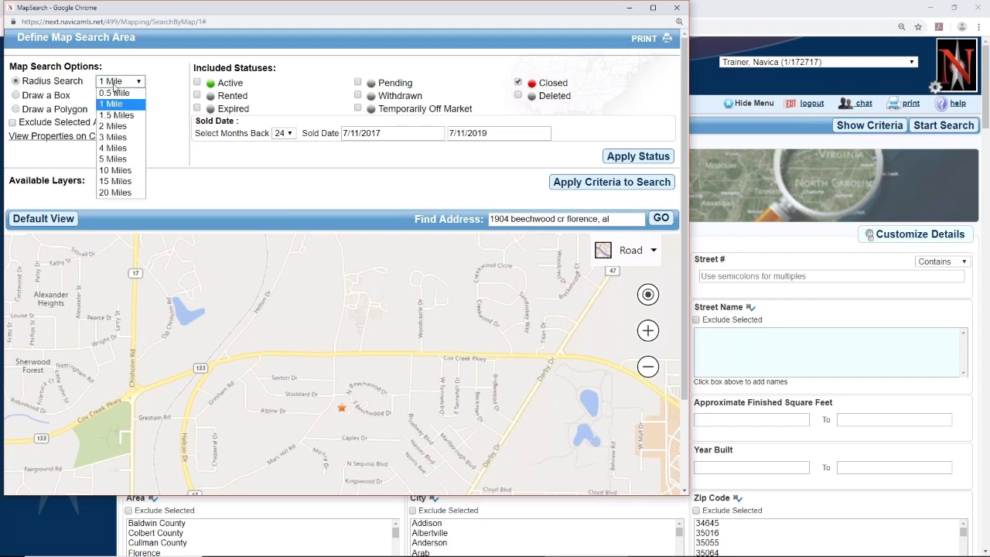
left_click(134, 138)
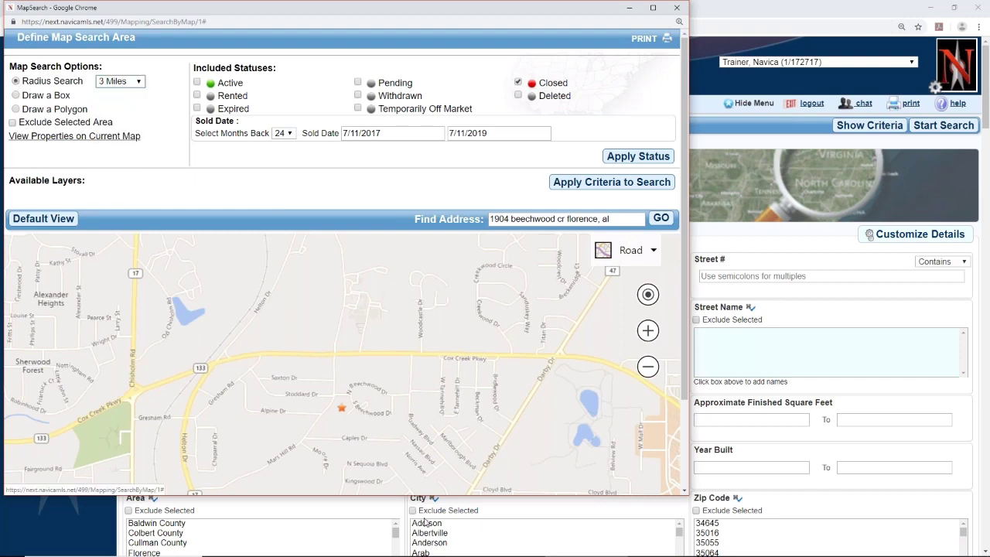
left_click(342, 409)
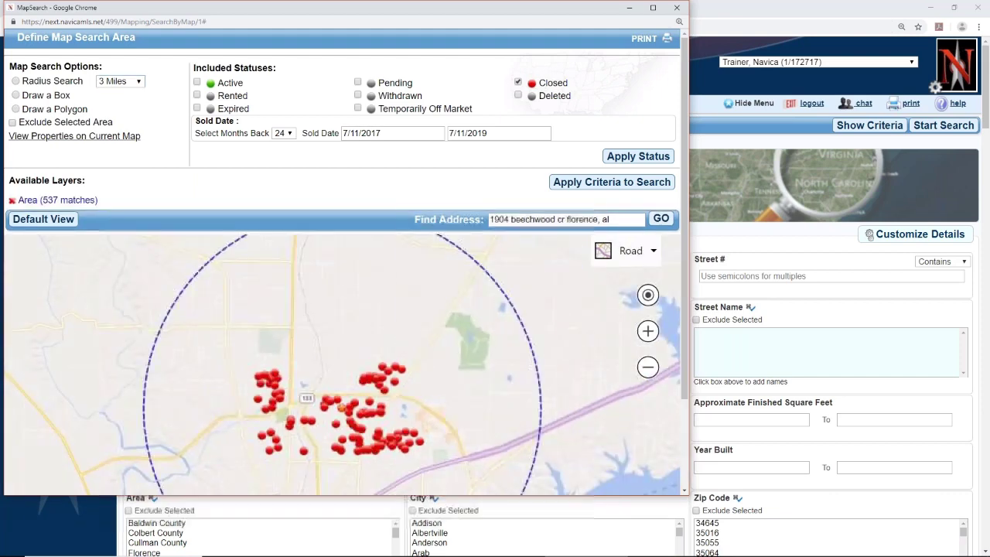
left_click(281, 407)
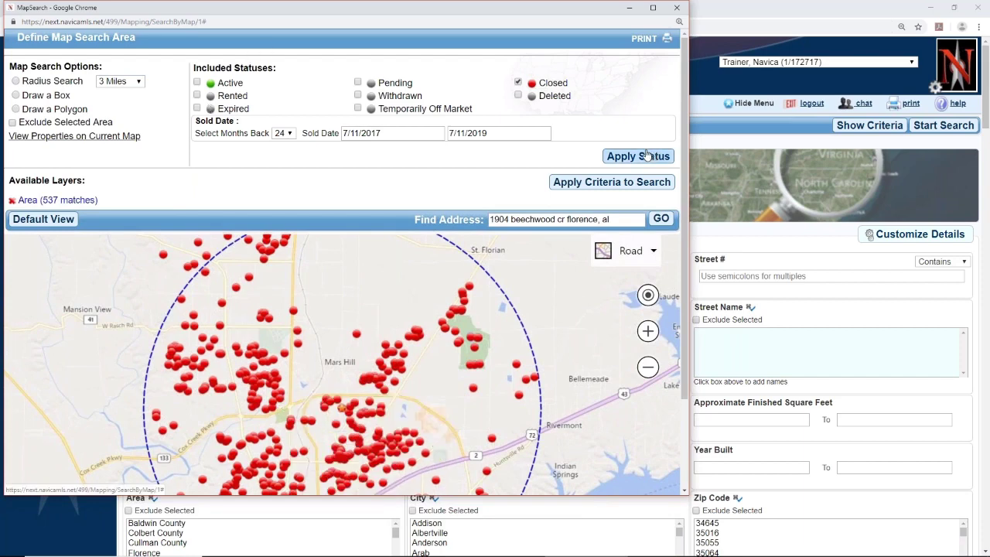
left_click(616, 182)
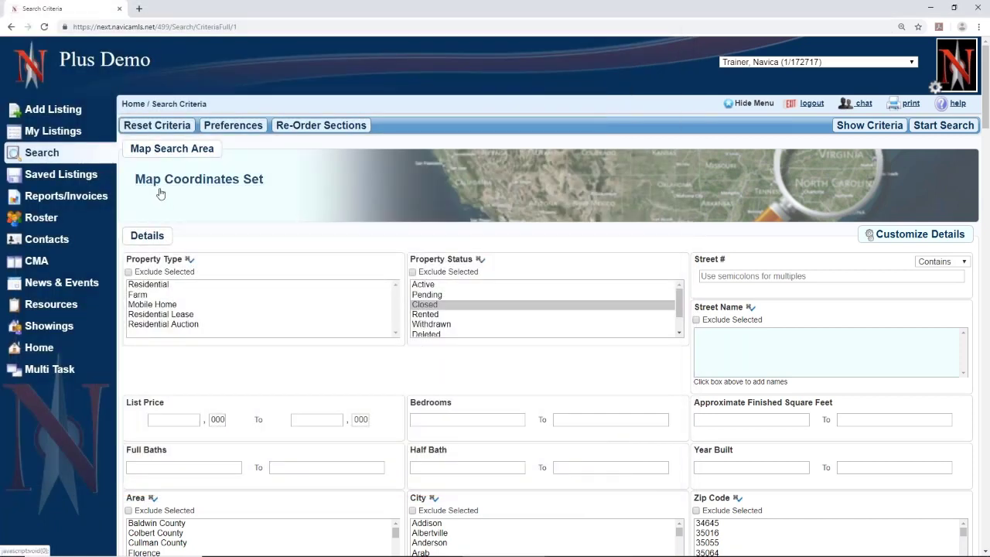
- Search Residential listings with 3–4 bedrooms, 2800–3800 sq ft, built 2000 or later
left_click(219, 194)
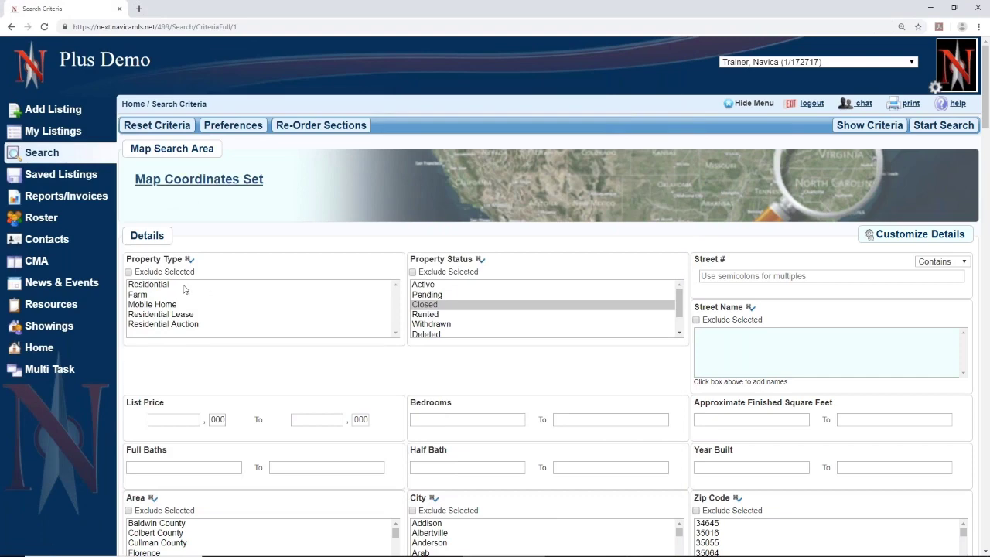
left_click(179, 284)
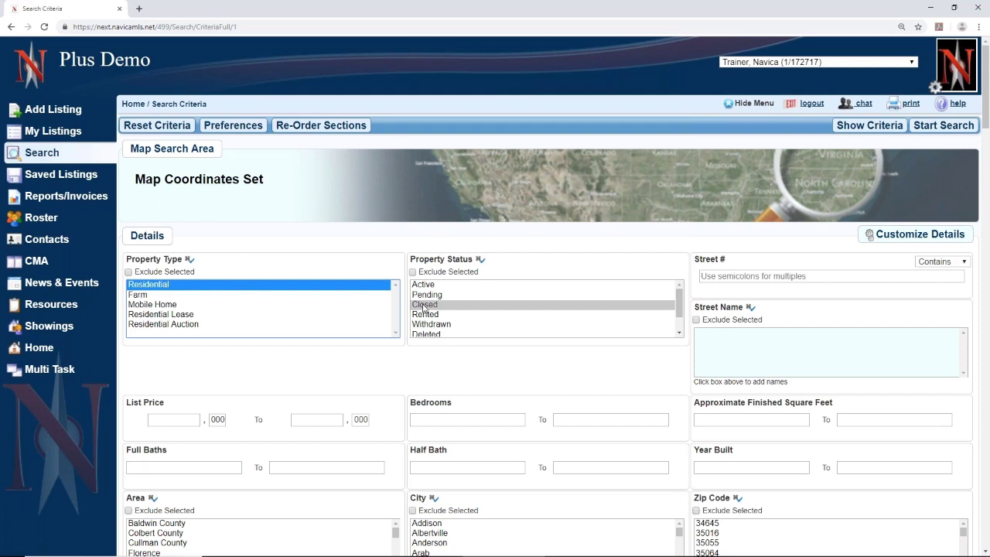
left_click(466, 419)
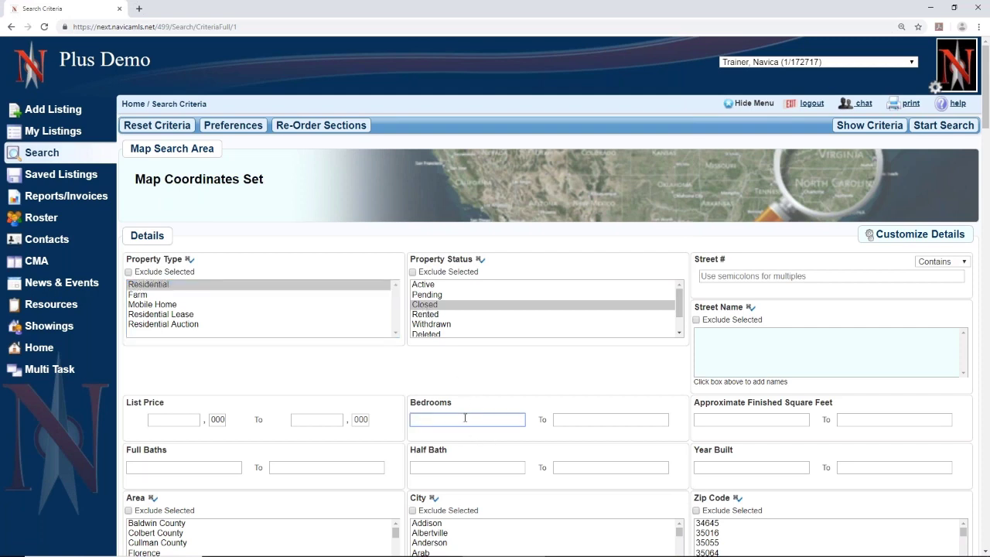
type("3")
left_click(621, 420)
left_click(782, 421)
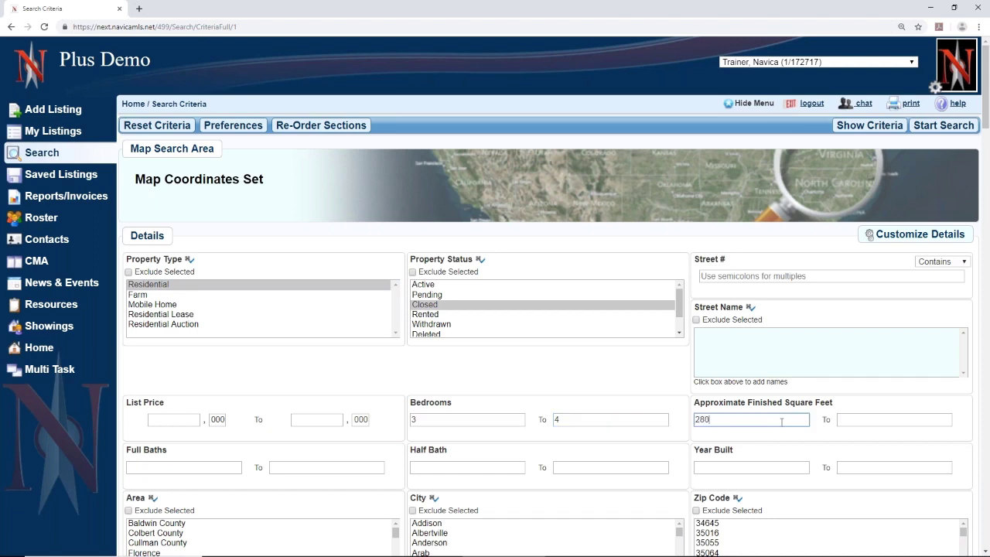
left_click(857, 419)
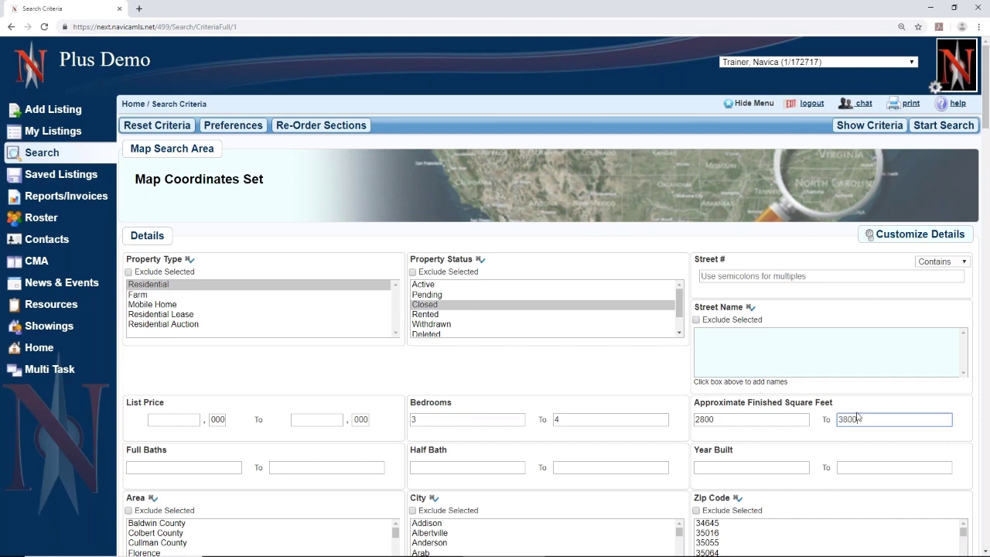
left_click(756, 469)
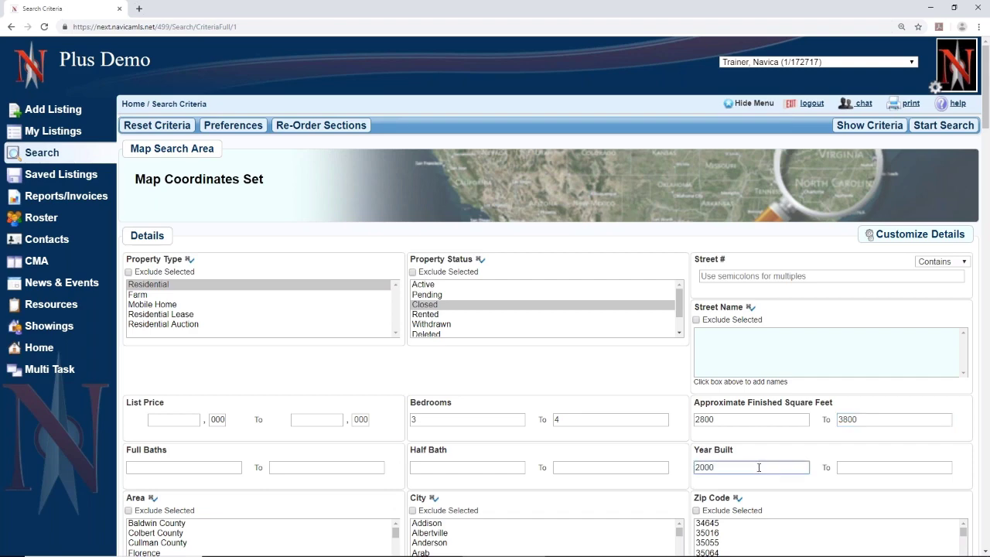
left_click(949, 128)
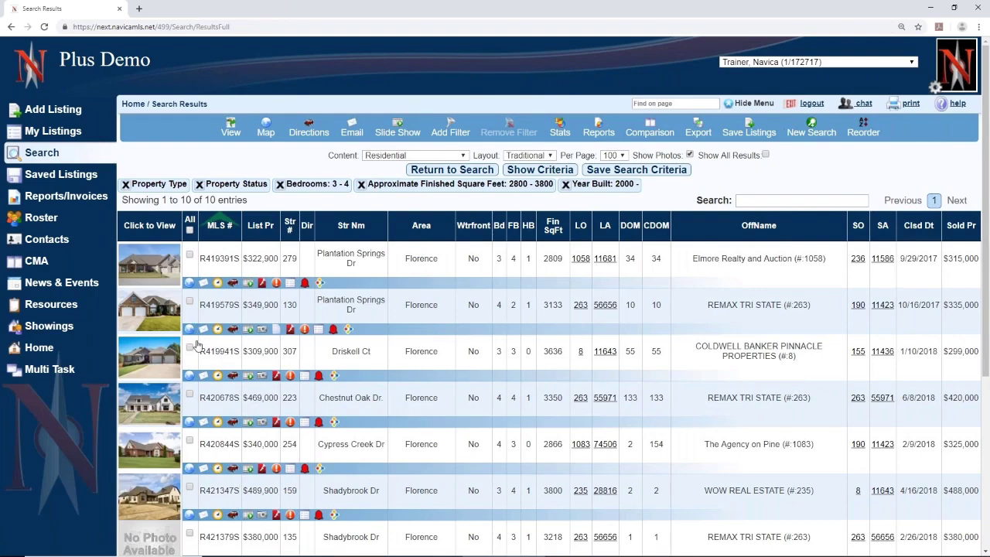
- Tick the Julie Ct and Cypress Creek Dr comparables and launch Comparison for the checked listings
scroll(197, 346, "down", 3)
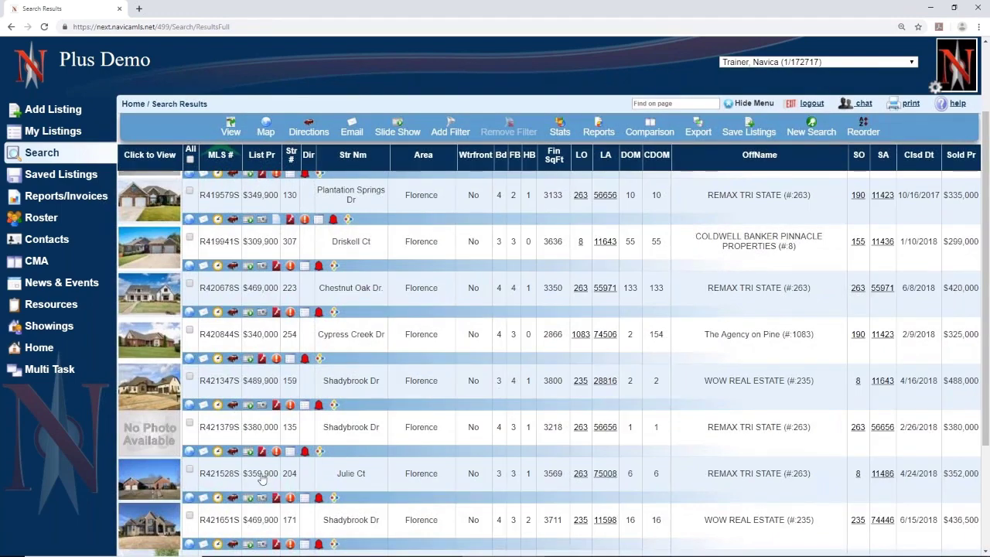
left_click(189, 472)
scroll(195, 352, "up", 3)
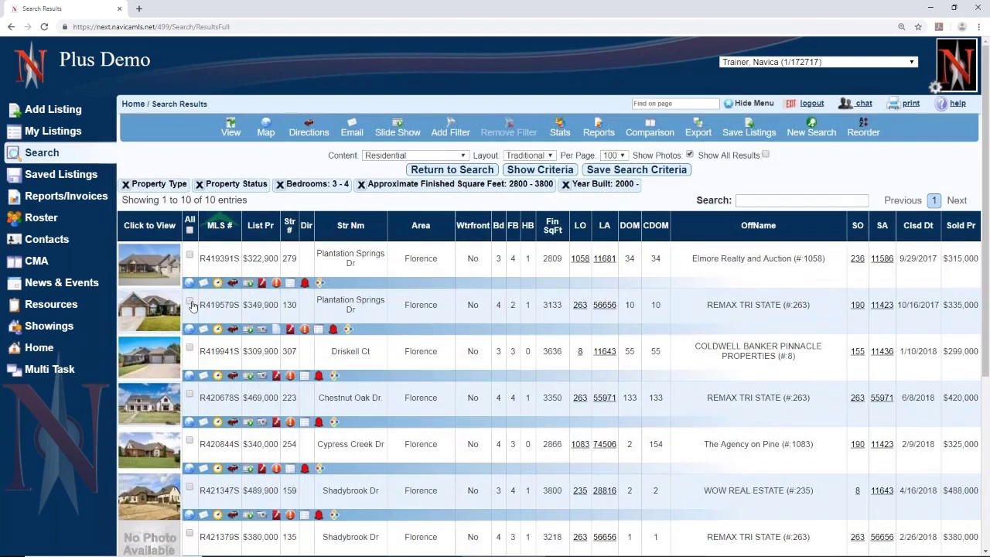
scroll(189, 348, "down", 3)
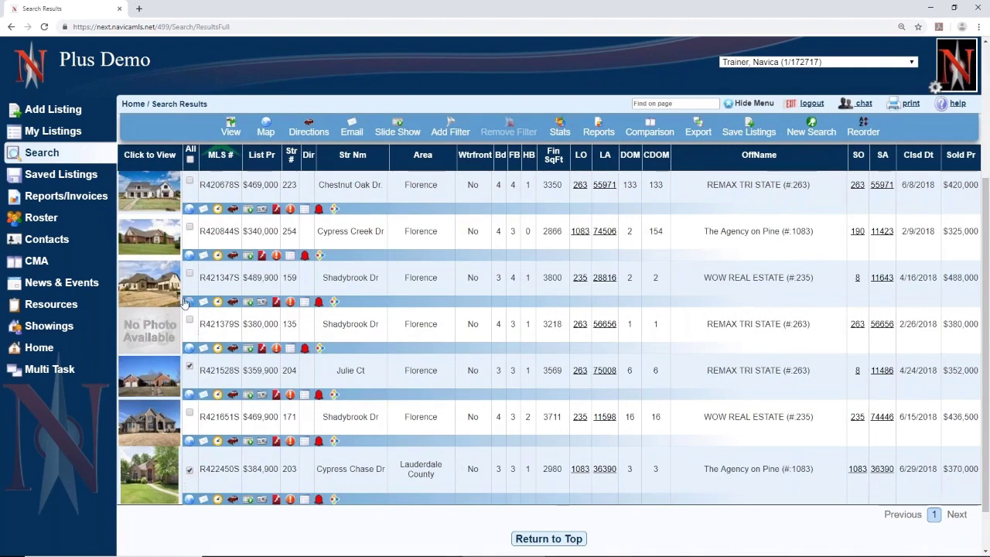
scroll(186, 294, "up", 1)
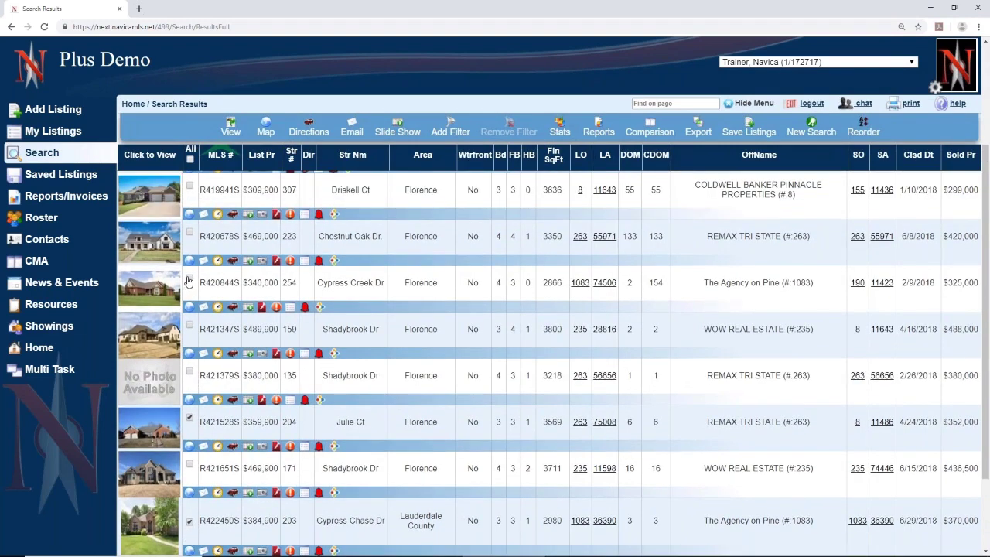
left_click(189, 281)
scroll(478, 358, "up", 1)
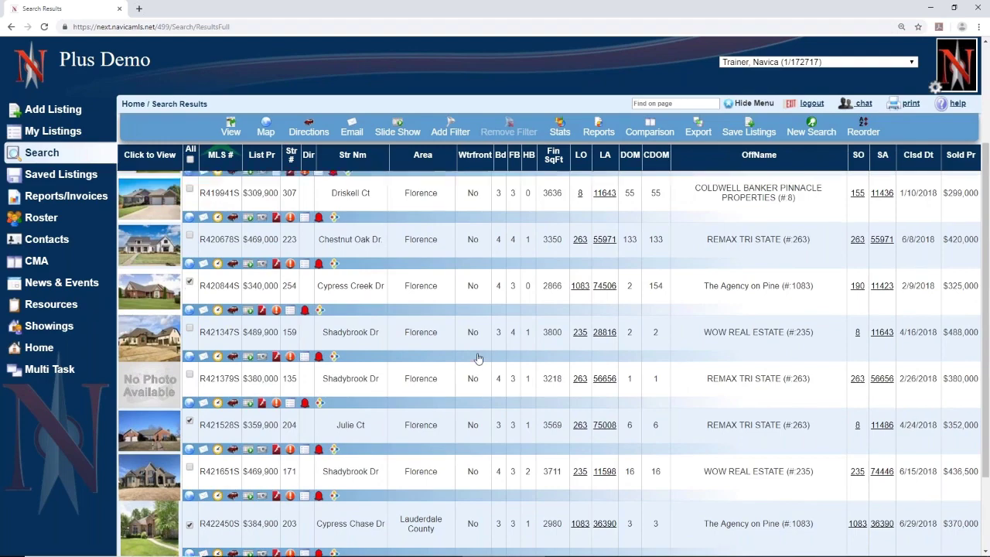
scroll(478, 358, "up", 2)
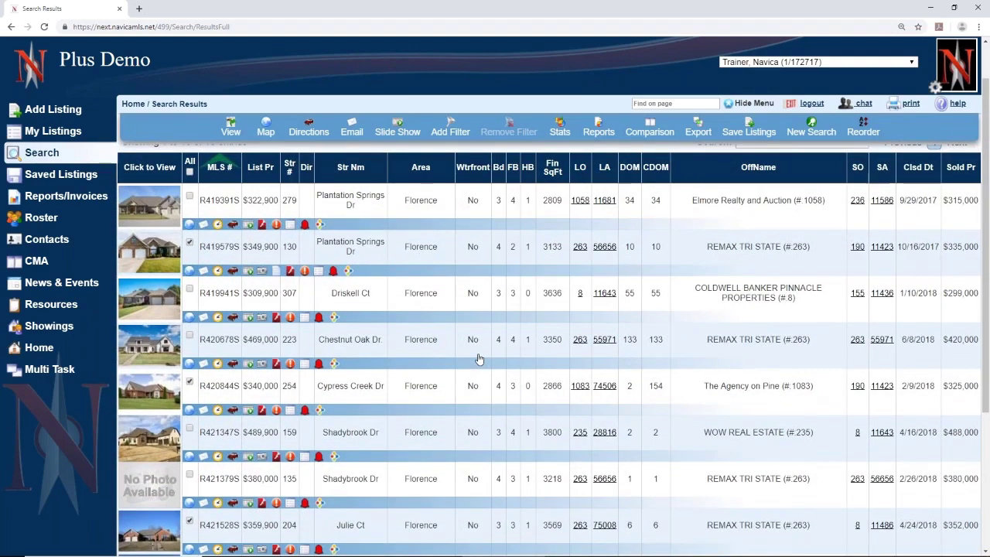
scroll(479, 358, "up", 1)
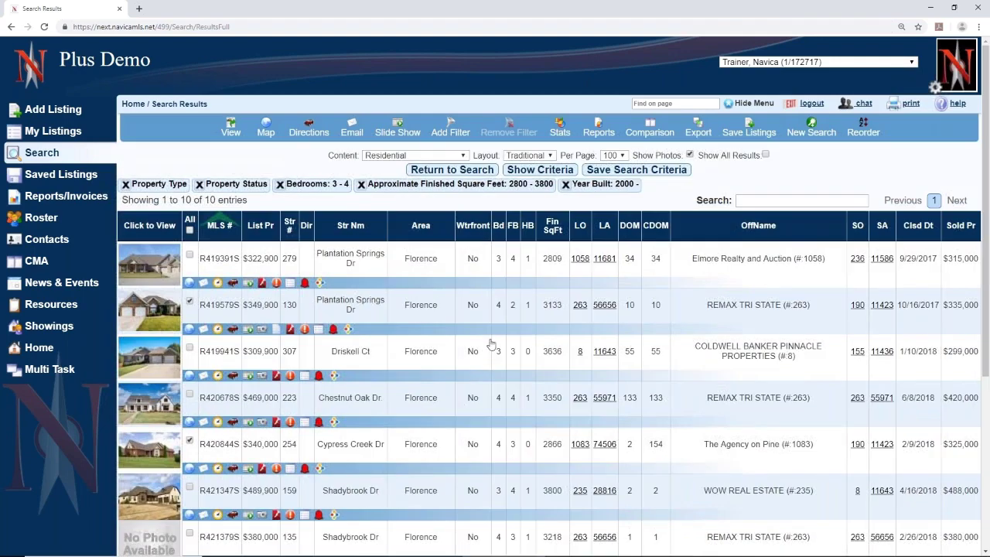
left_click(650, 130)
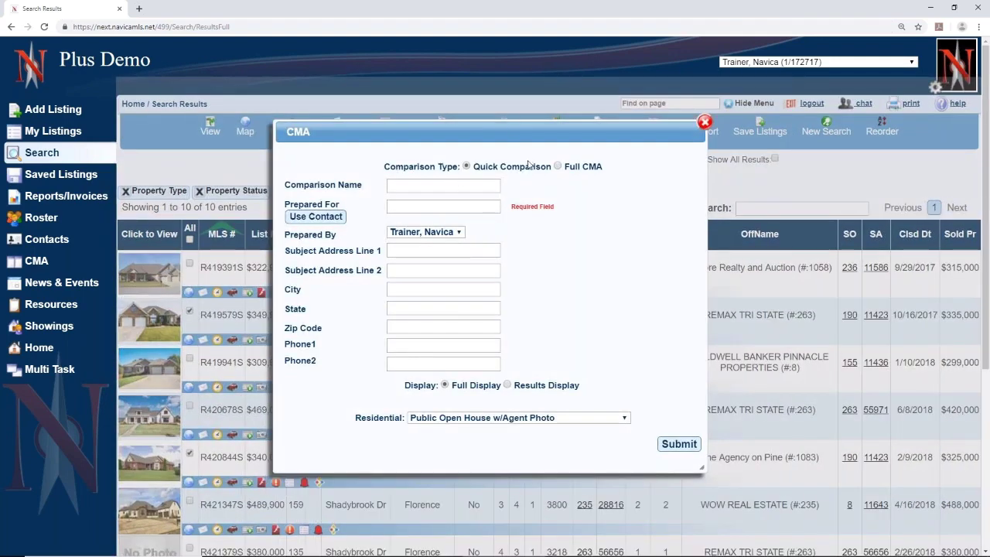
left_click(400, 187)
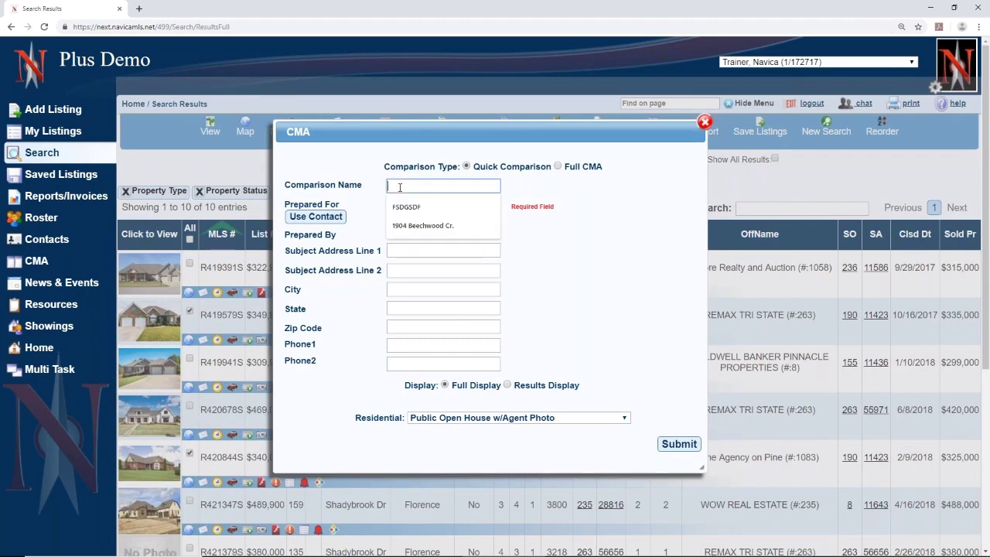
left_click(400, 226)
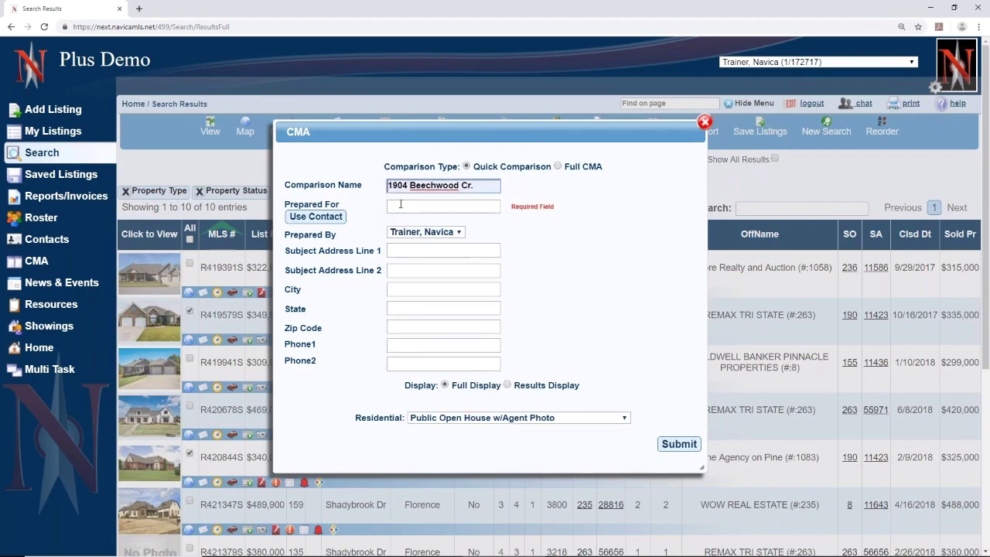
left_click(400, 205)
left_click(403, 244)
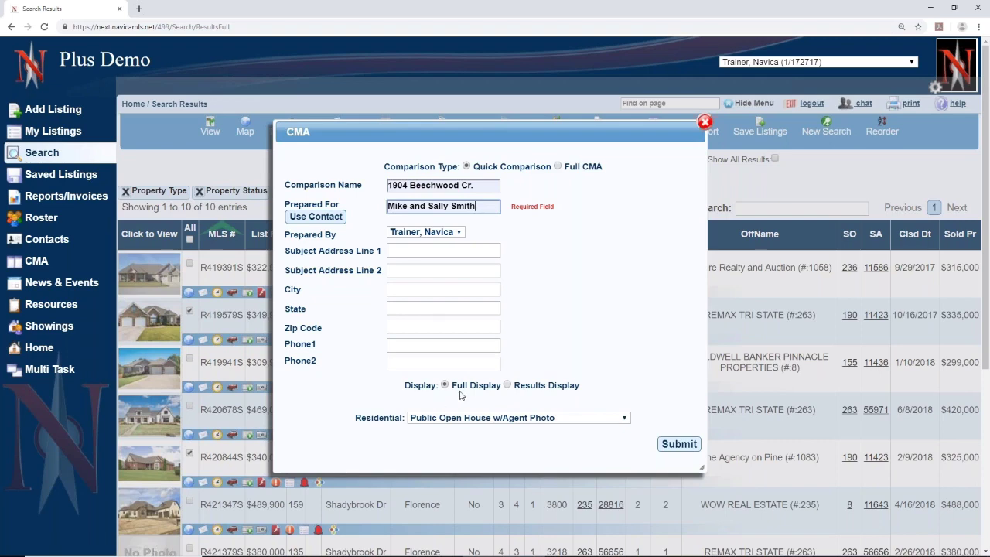
left_click(533, 421)
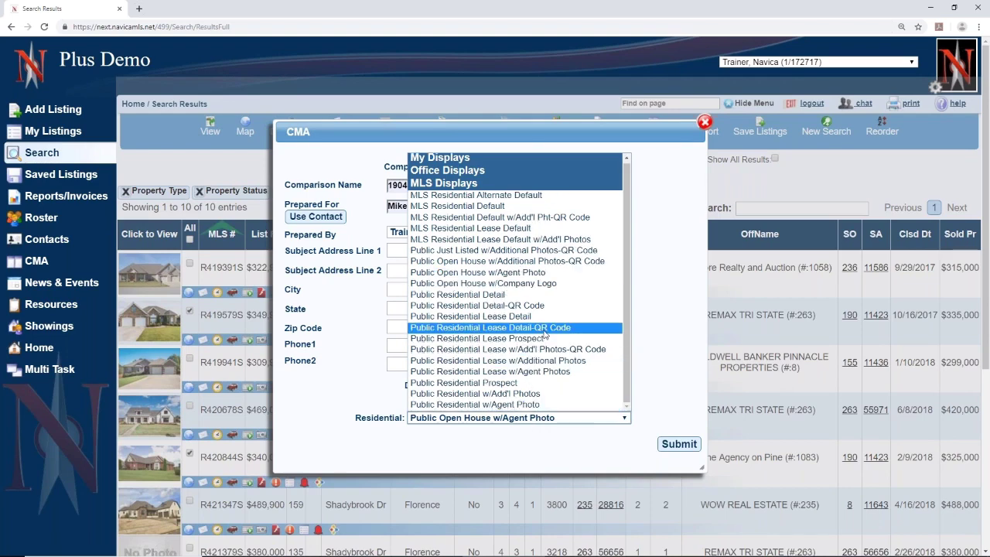
left_click(543, 329)
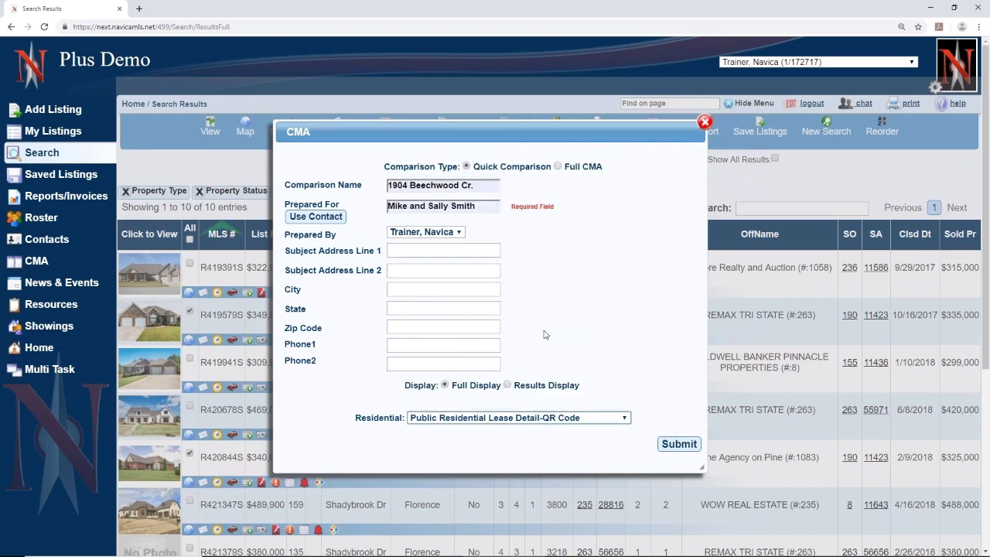
left_click(678, 445)
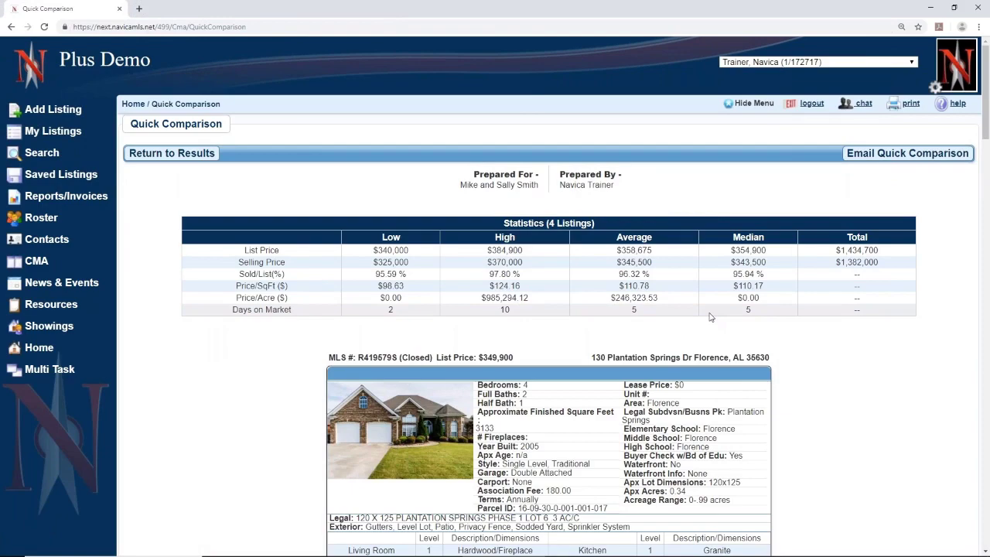
scroll(859, 465, "down", 3)
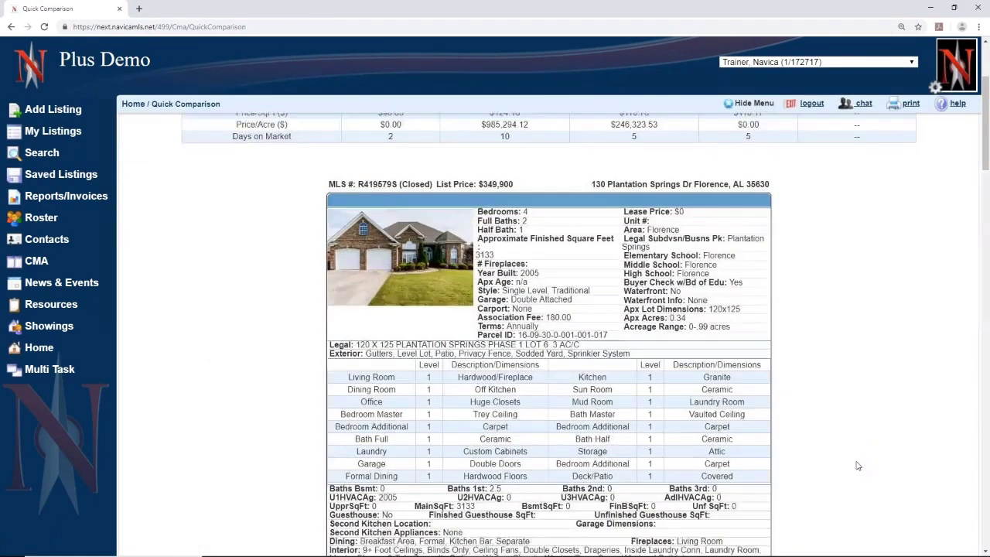
scroll(856, 465, "down", 3)
scroll(857, 466, "up", 3)
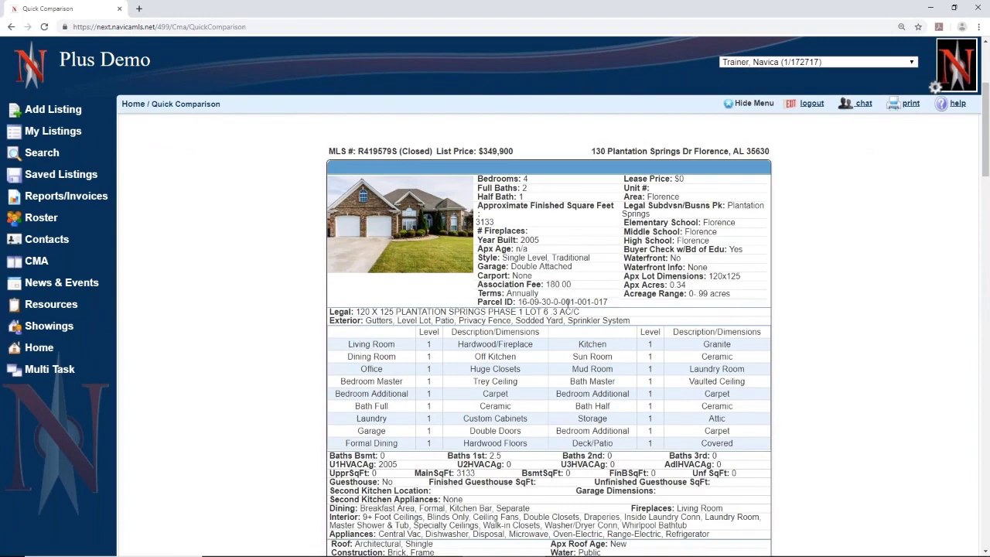
scroll(568, 305, "down", 2)
scroll(568, 308, "down", 2)
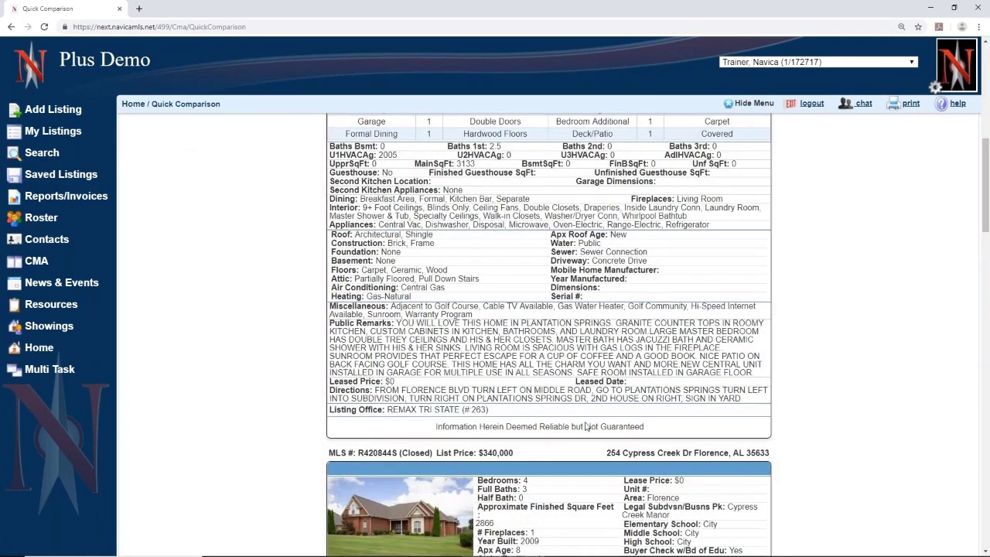
scroll(872, 448, "up", 7)
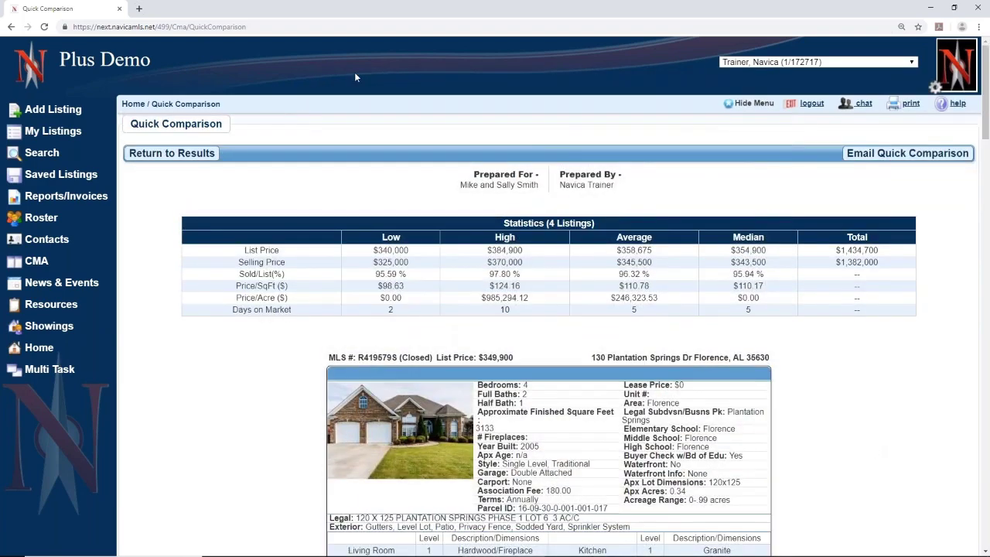
left_click(181, 157)
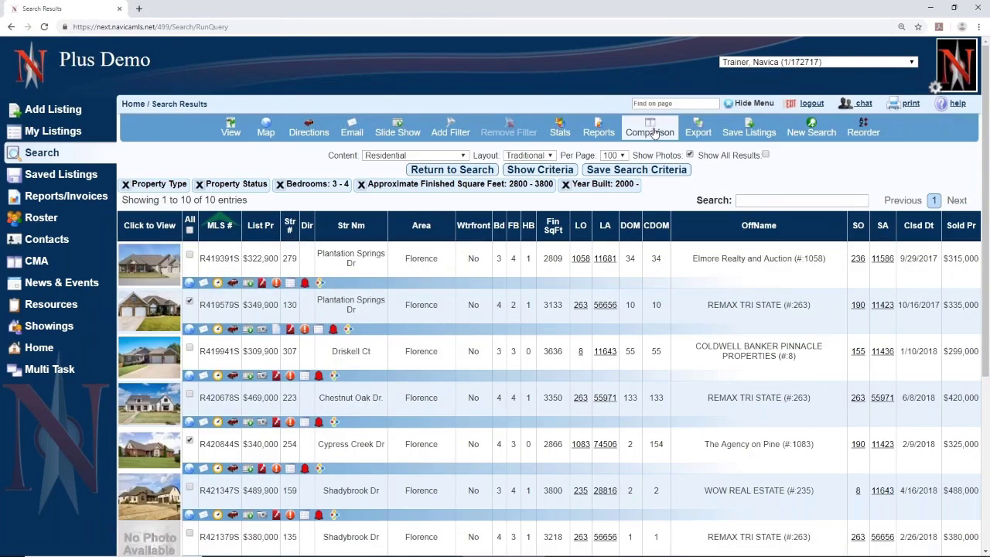
left_click(654, 133)
left_click(418, 186)
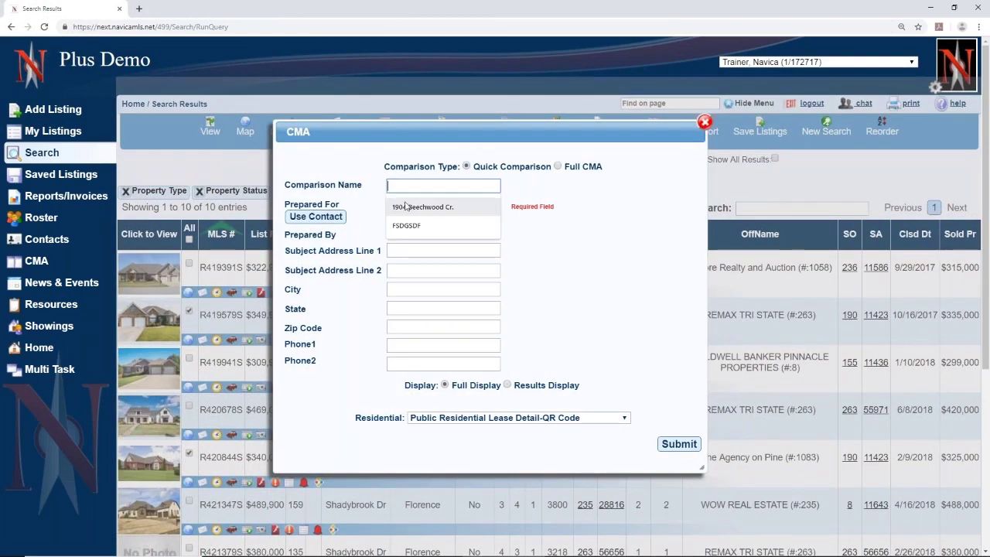
left_click(405, 206)
left_click(405, 206)
left_click(405, 225)
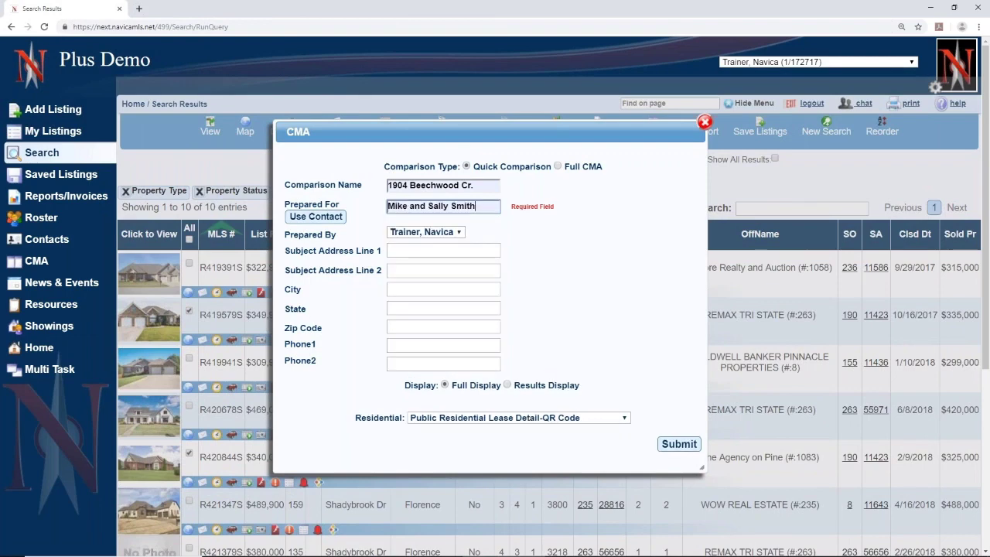
left_click(593, 419)
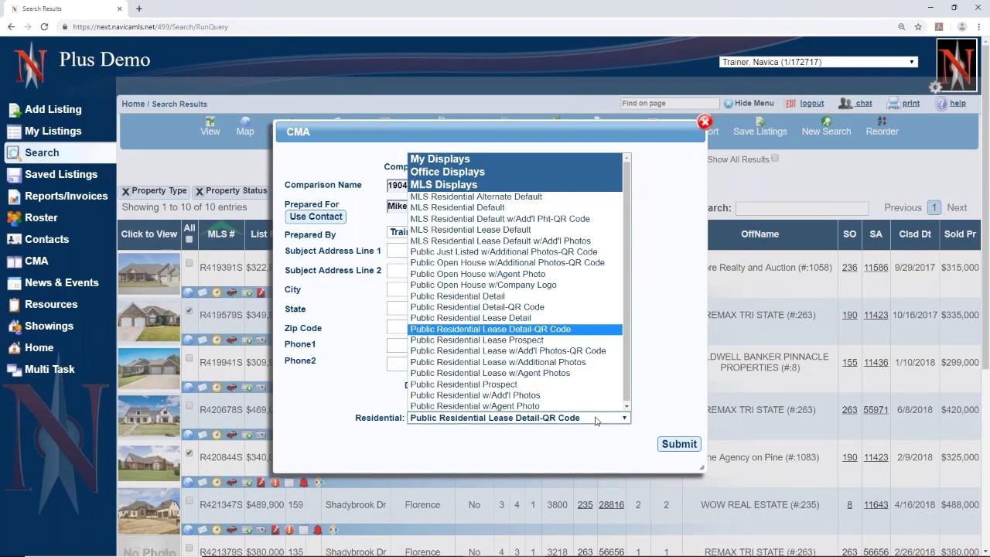
key("Up")
key("Up")
key("Return")
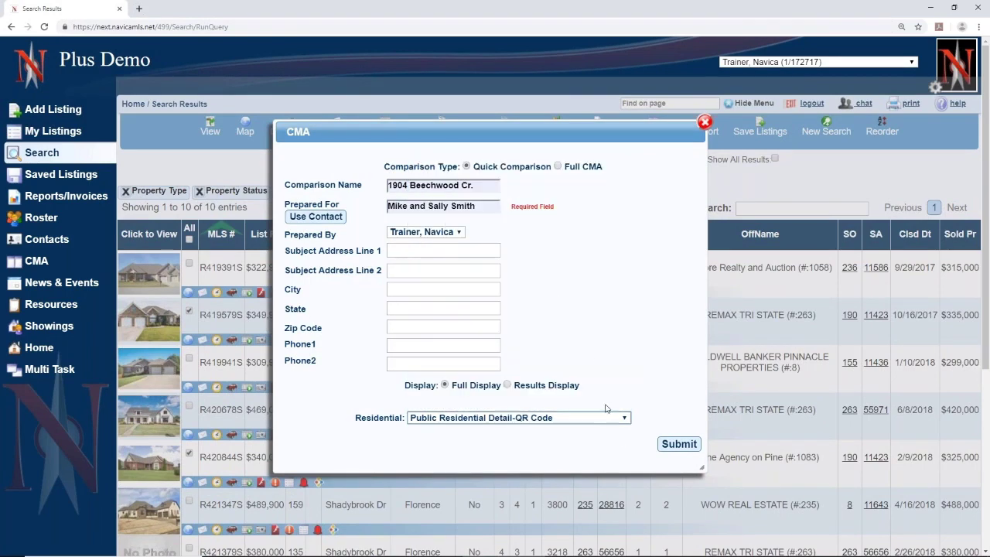
left_click(688, 449)
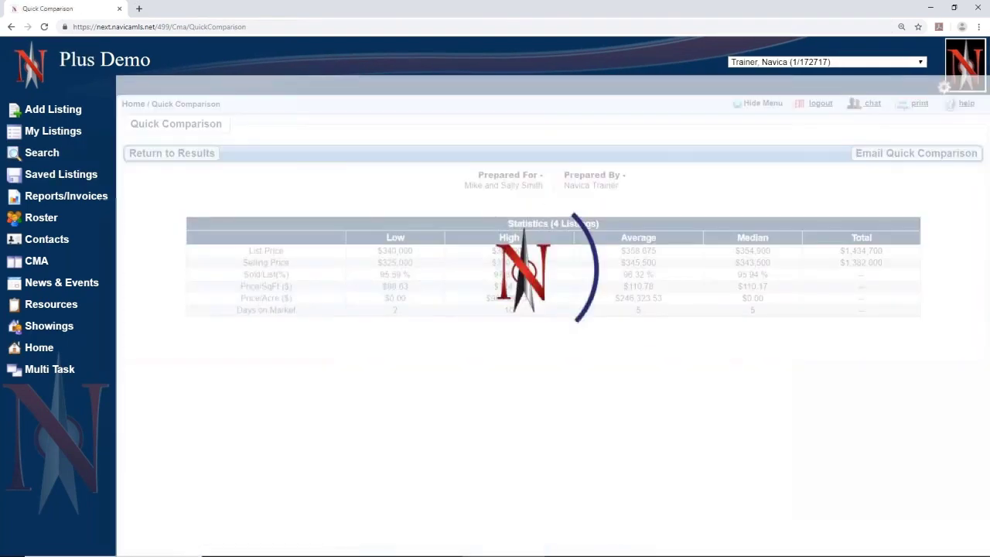
scroll(360, 280, "down", 1)
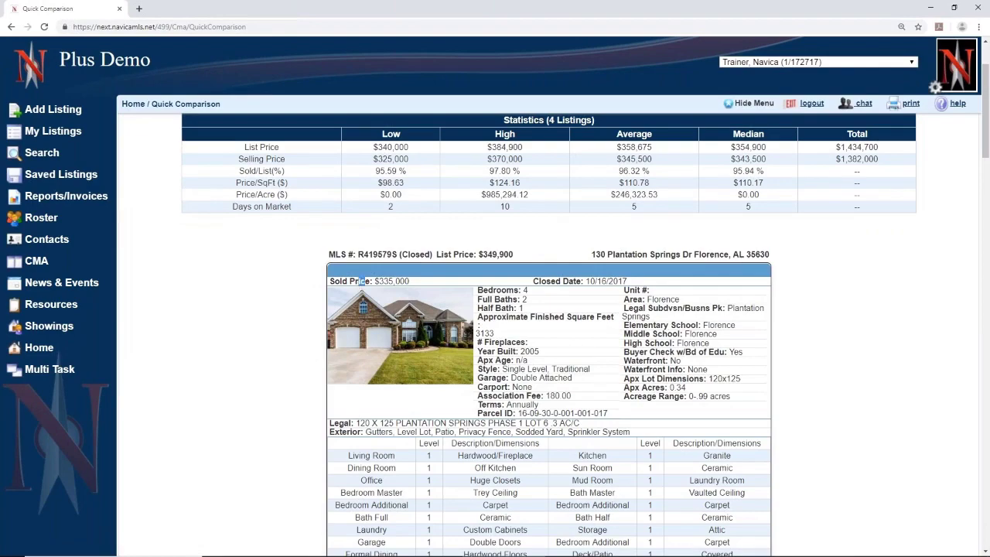
left_click_drag(363, 282, 415, 286)
left_click_drag(552, 284, 694, 281)
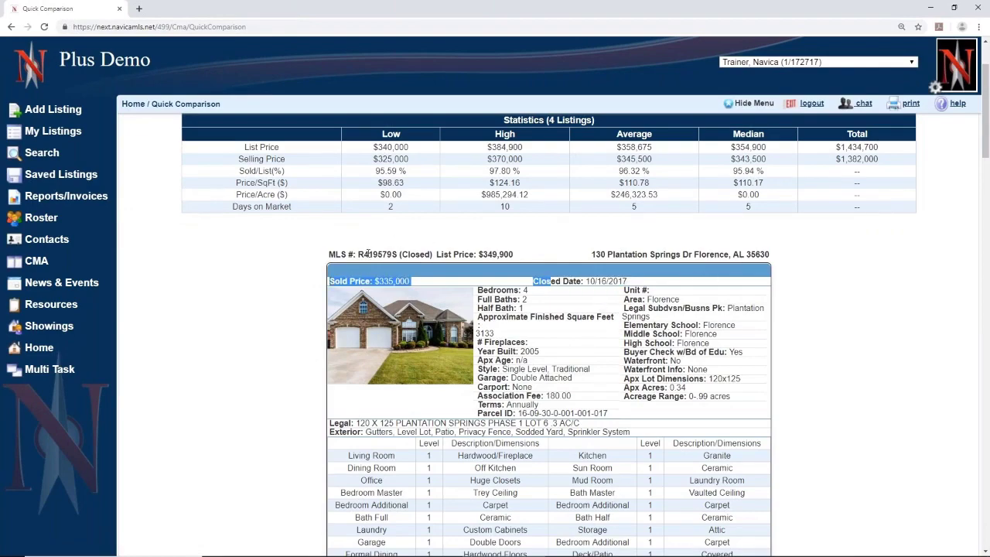
scroll(549, 353, "down", 5)
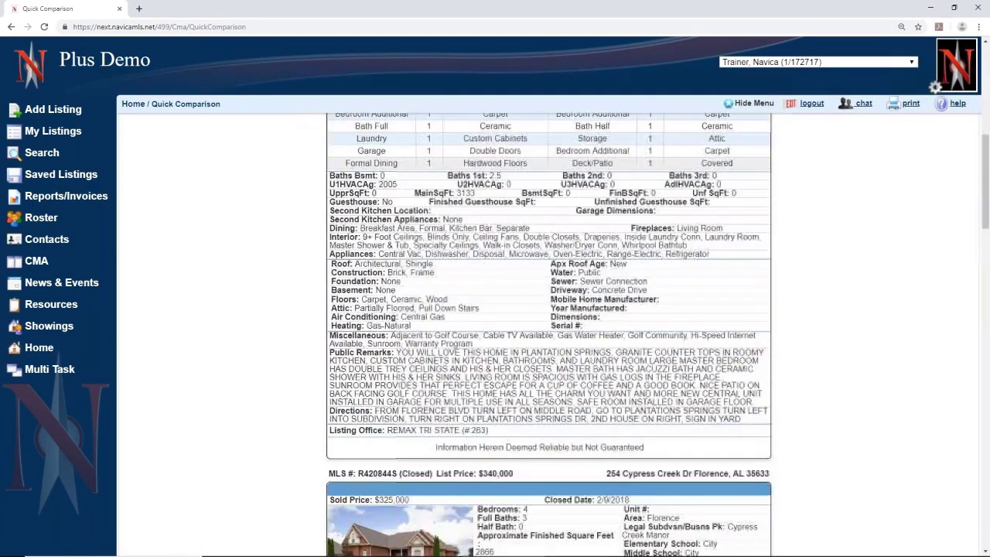
scroll(549, 334, "down", 12)
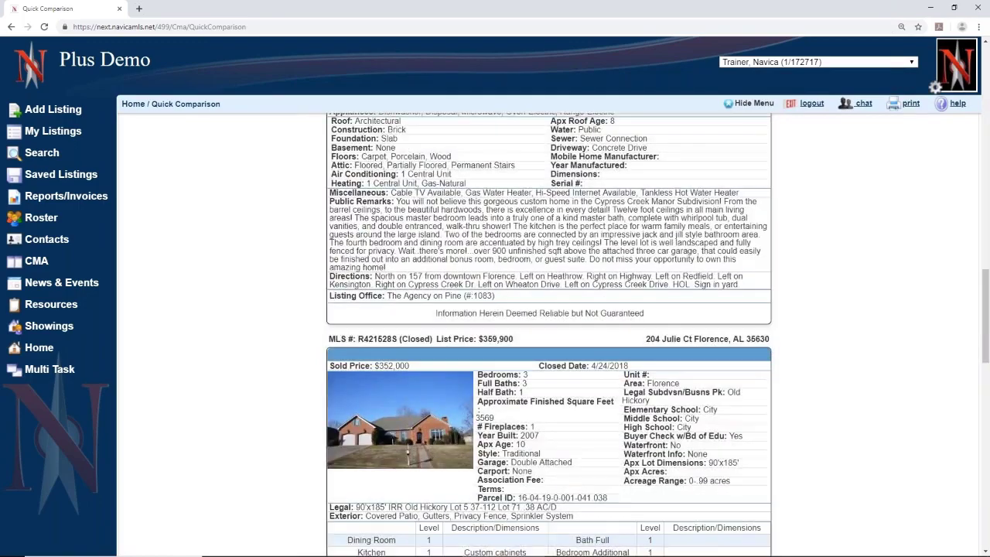
scroll(549, 334, "down", 12)
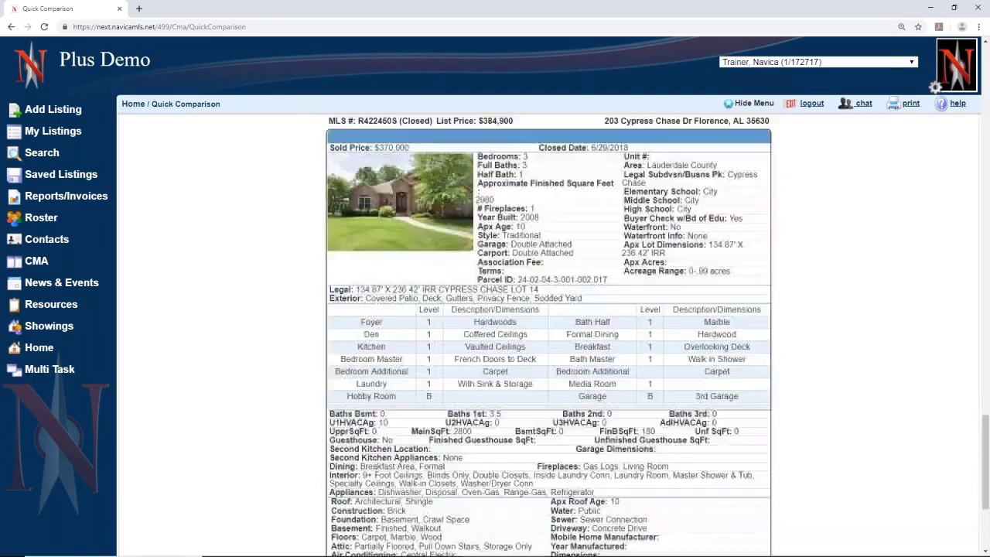
scroll(549, 334, "up", 20)
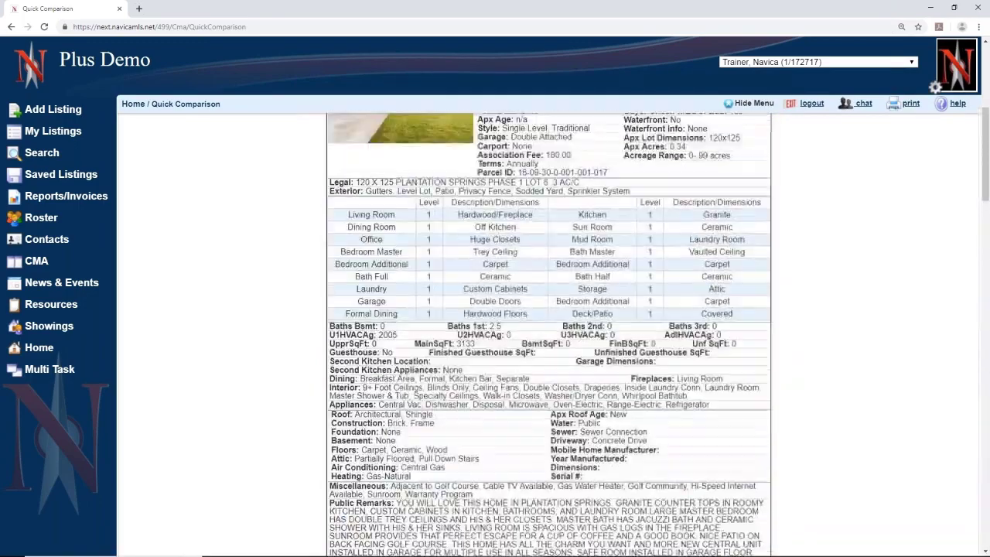
scroll(549, 334, "up", 5)
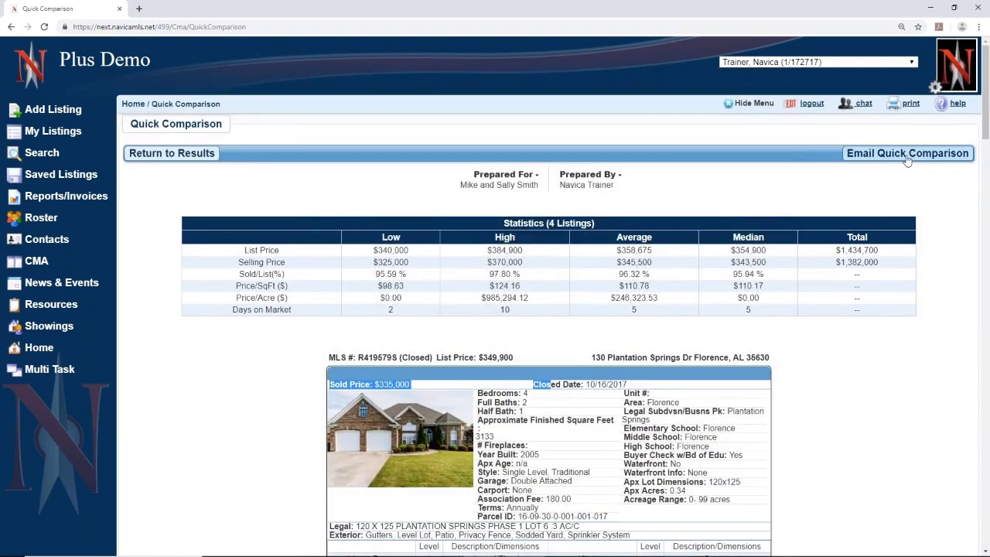
left_click(543, 341)
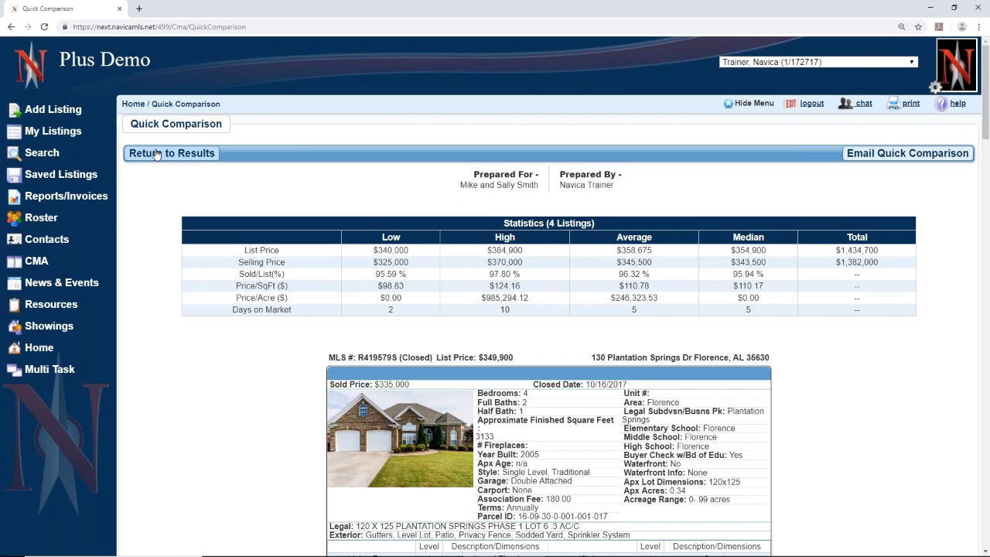
- Return to results, open the comparison as a Full CMA, and enter subject MLS# 422354
left_click(156, 154)
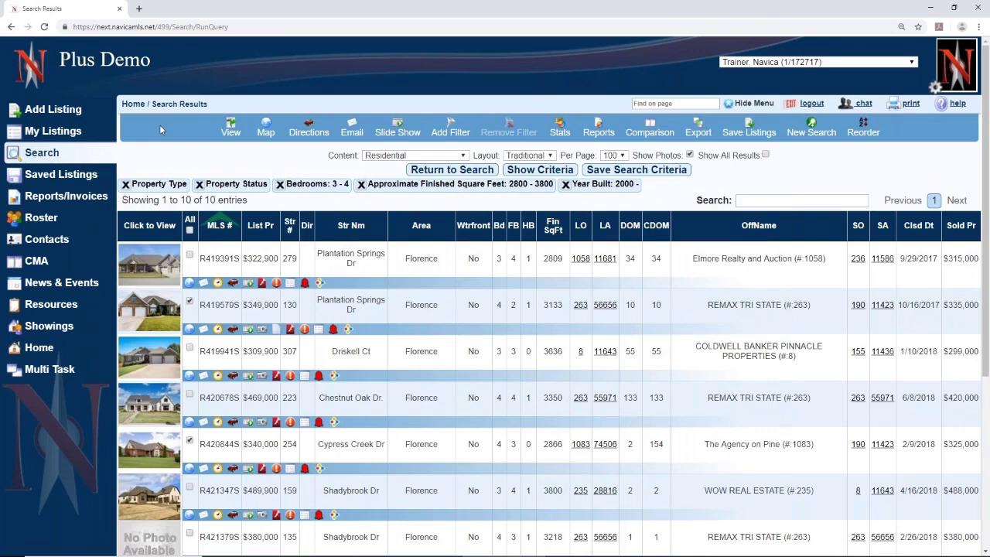
left_click(648, 138)
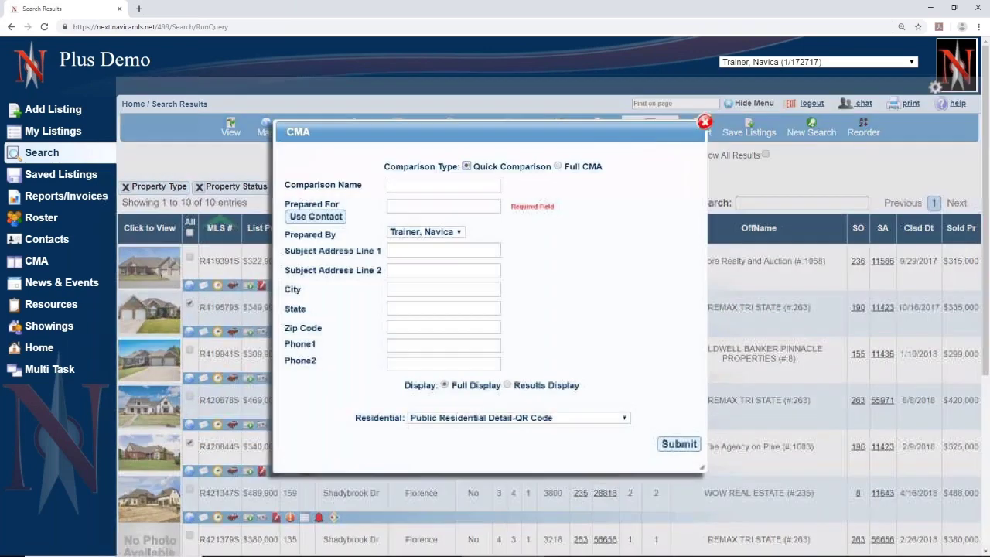
left_click(557, 166)
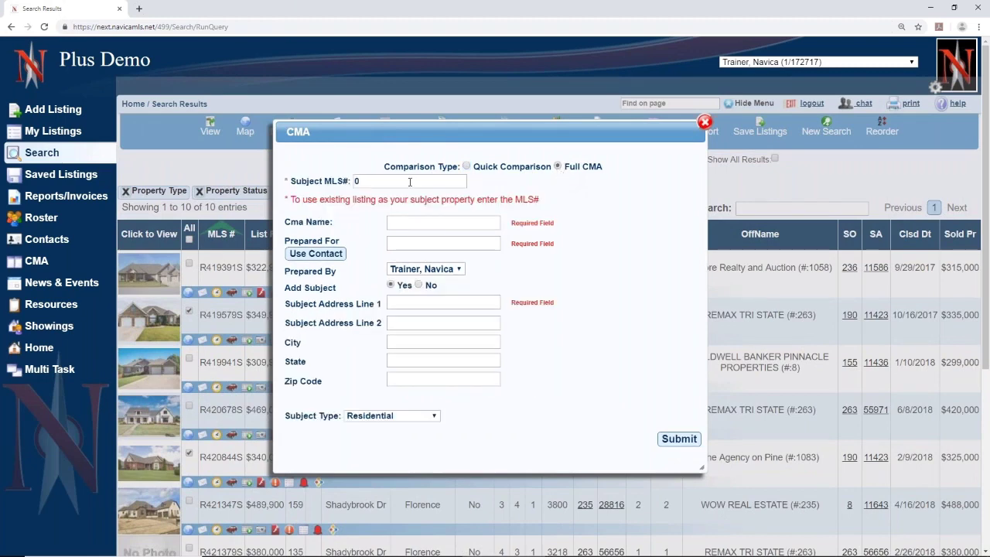
left_click_drag(410, 183, 271, 192)
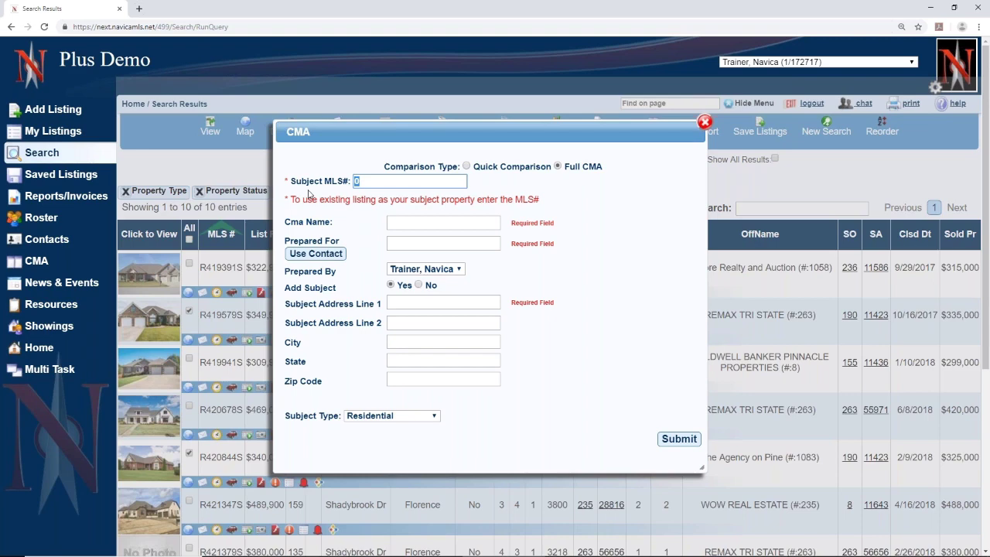
type("422354")
left_click(399, 219)
type("1")
key("Down")
key("Return")
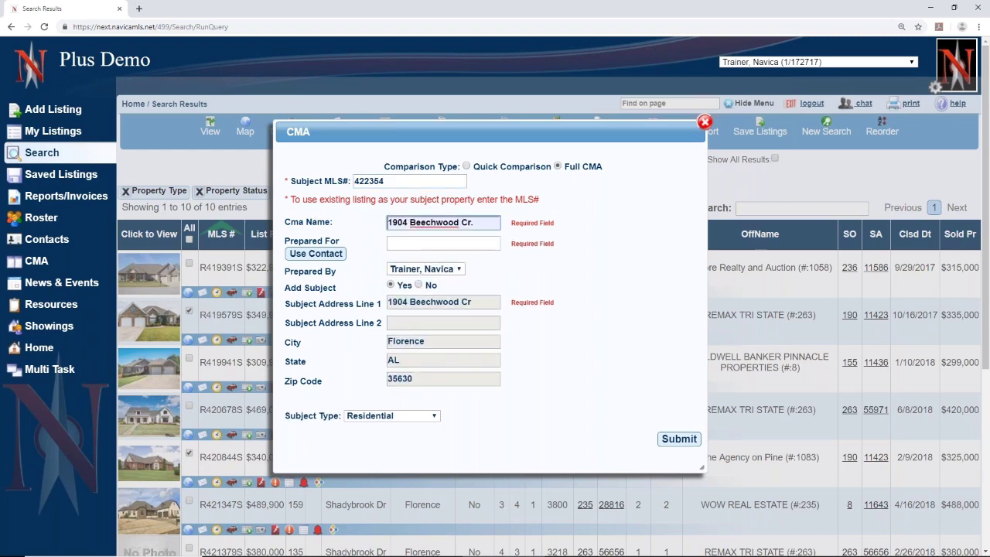
left_click(399, 244)
type("M")
left_click(396, 264)
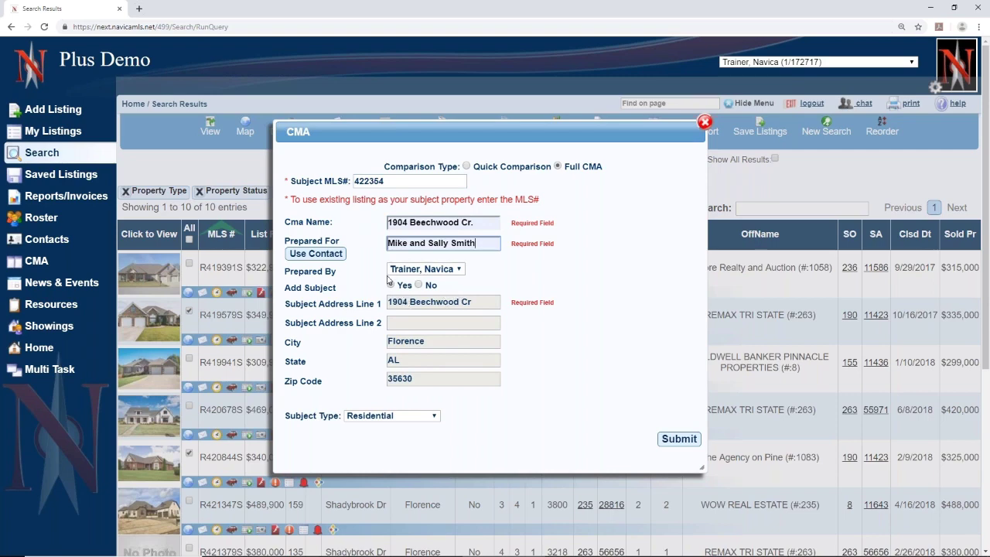
left_click(391, 284)
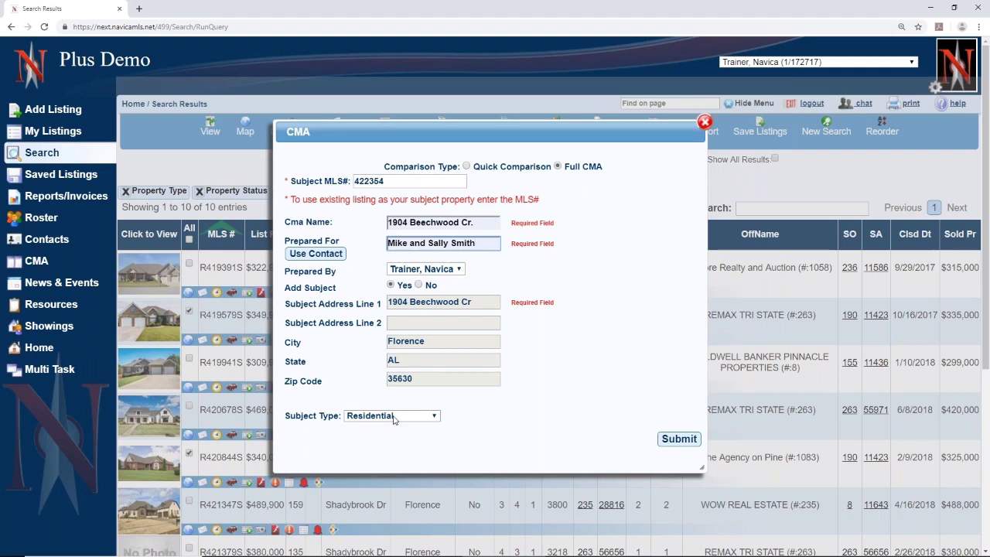
left_click(679, 440)
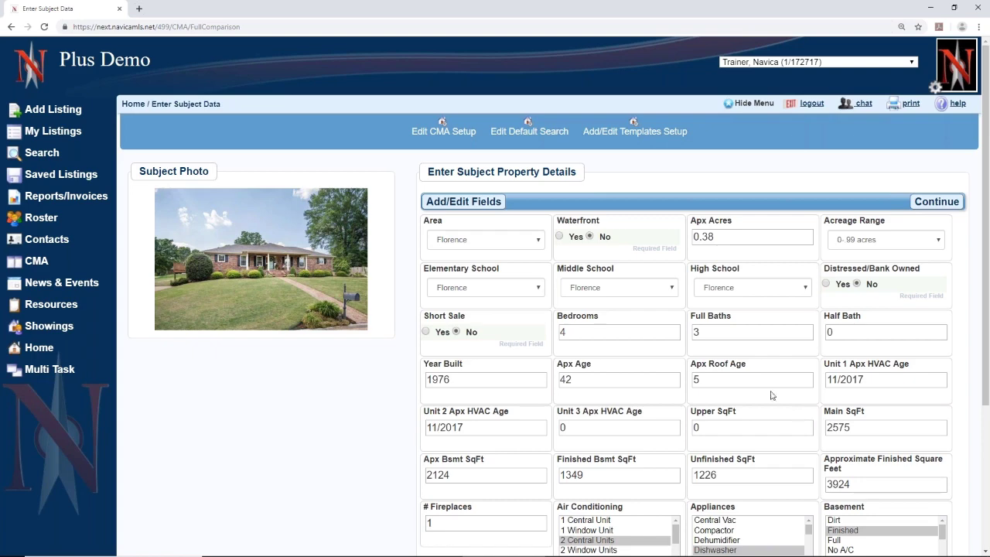
left_click(469, 203)
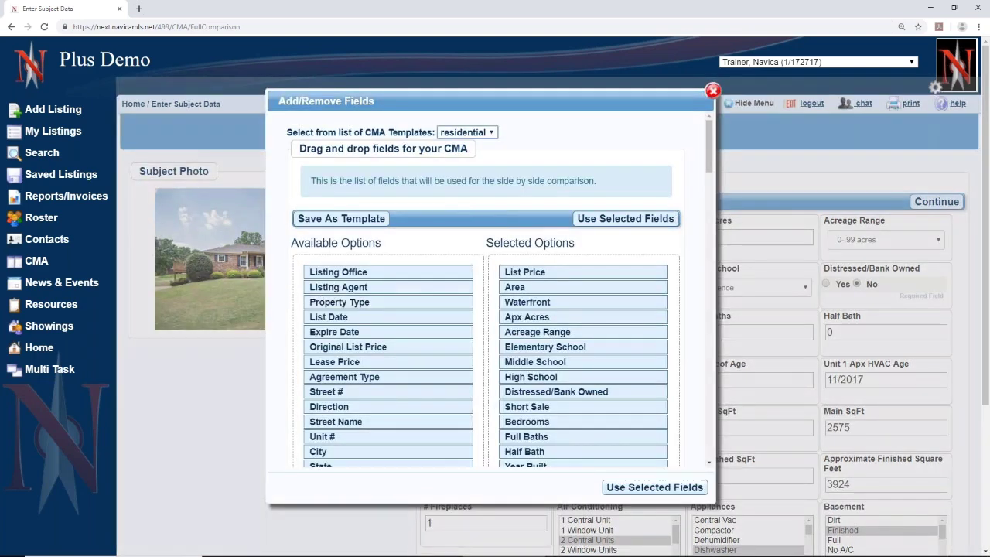
scroll(360, 449, "down", 2)
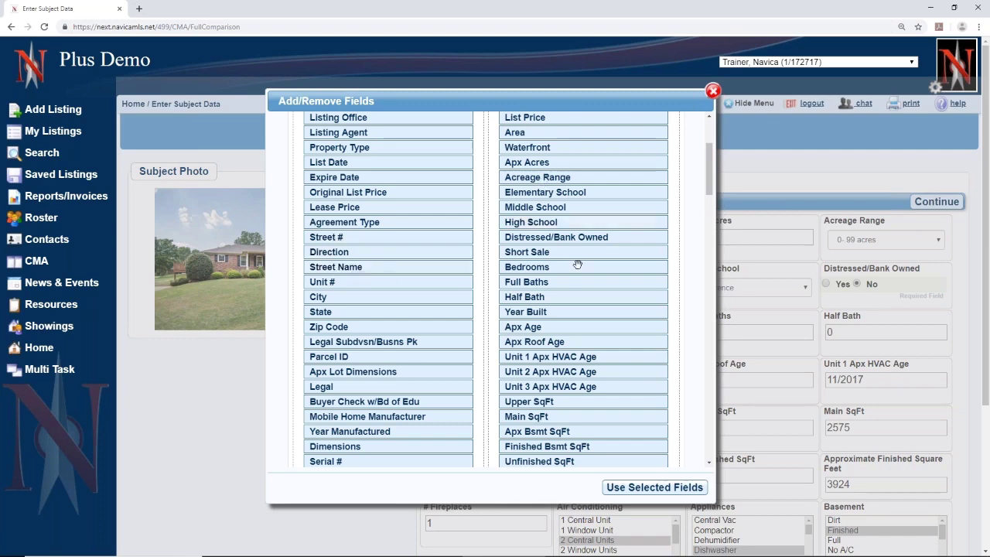
scroll(528, 282, "up", 3)
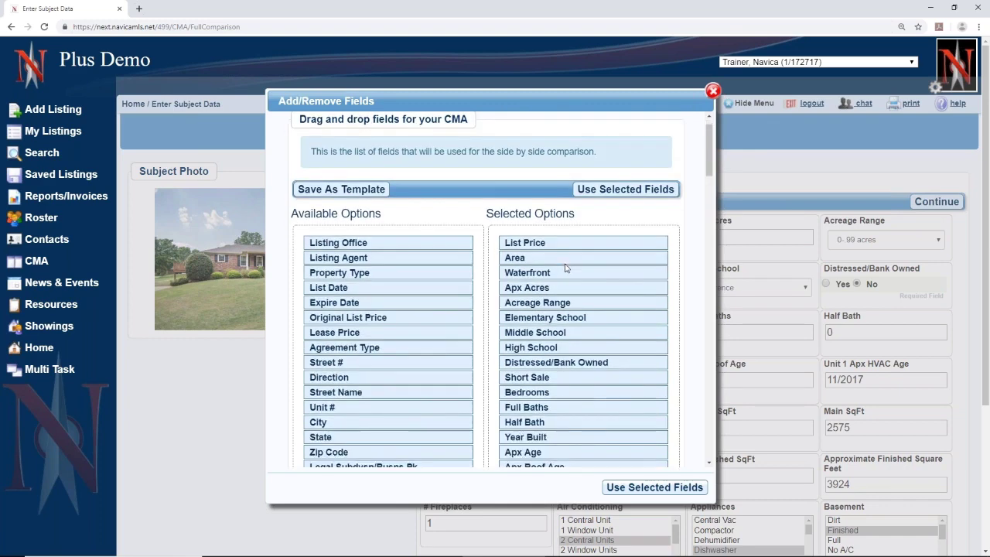
scroll(563, 266, "down", 2)
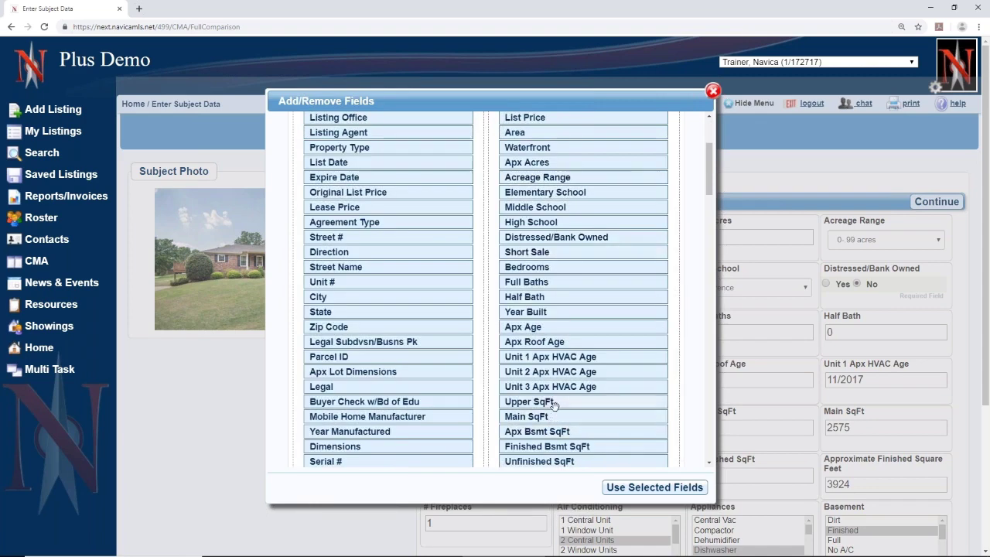
scroll(554, 408, "up", 2)
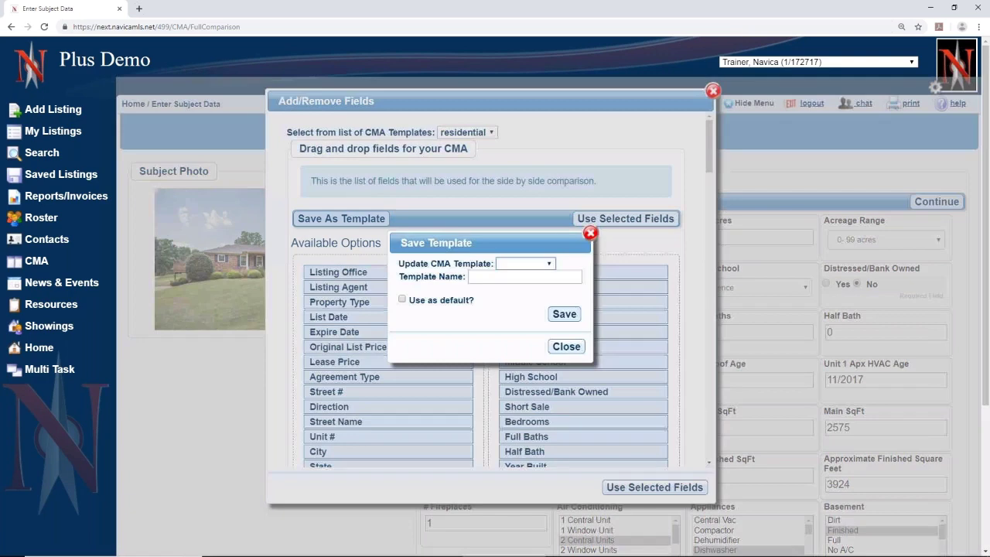
left_click(355, 222)
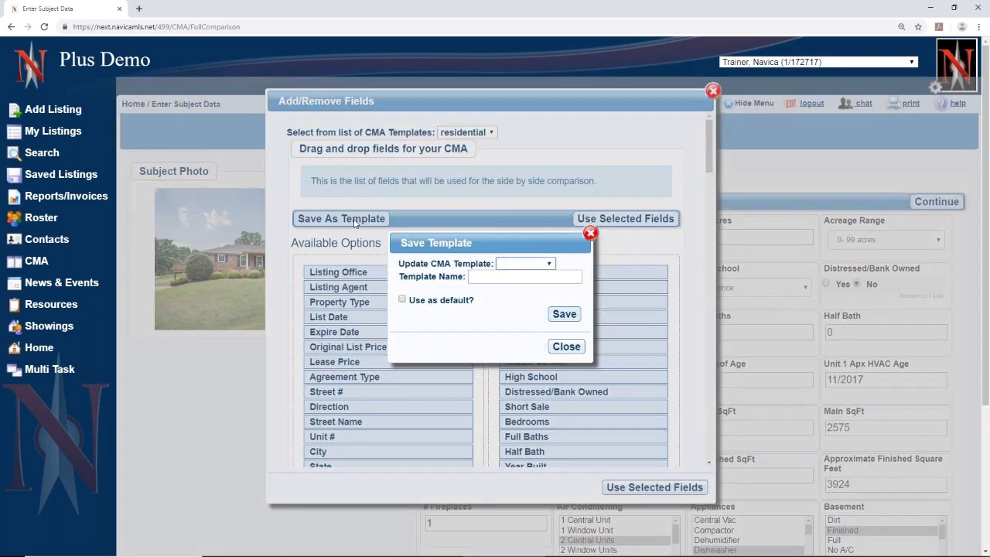
left_click(506, 280)
left_click(591, 232)
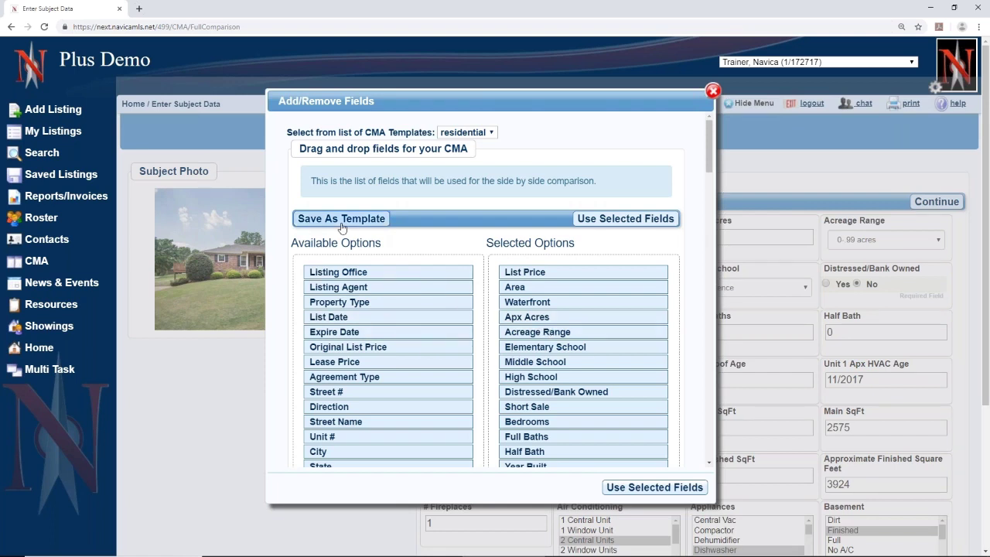
left_click(490, 135)
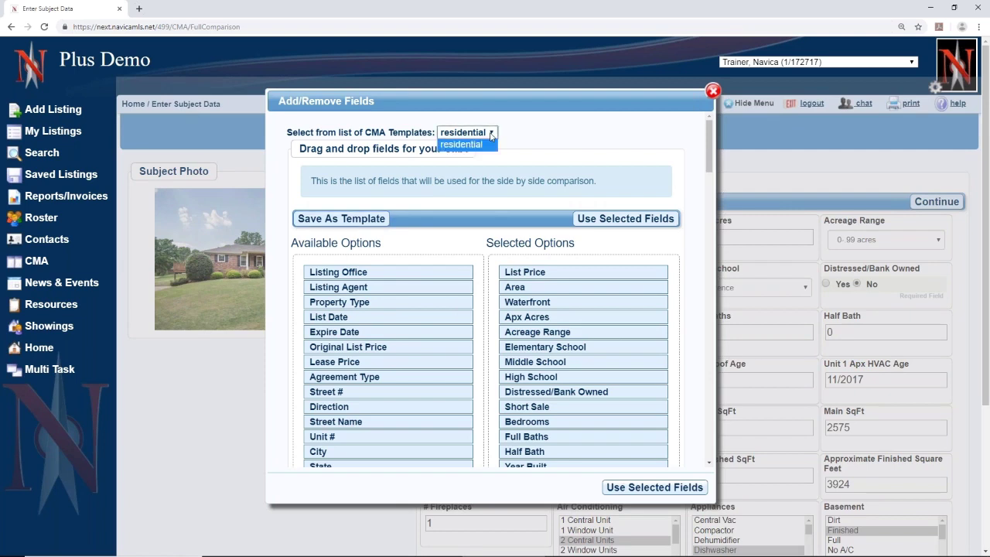
left_click(491, 134)
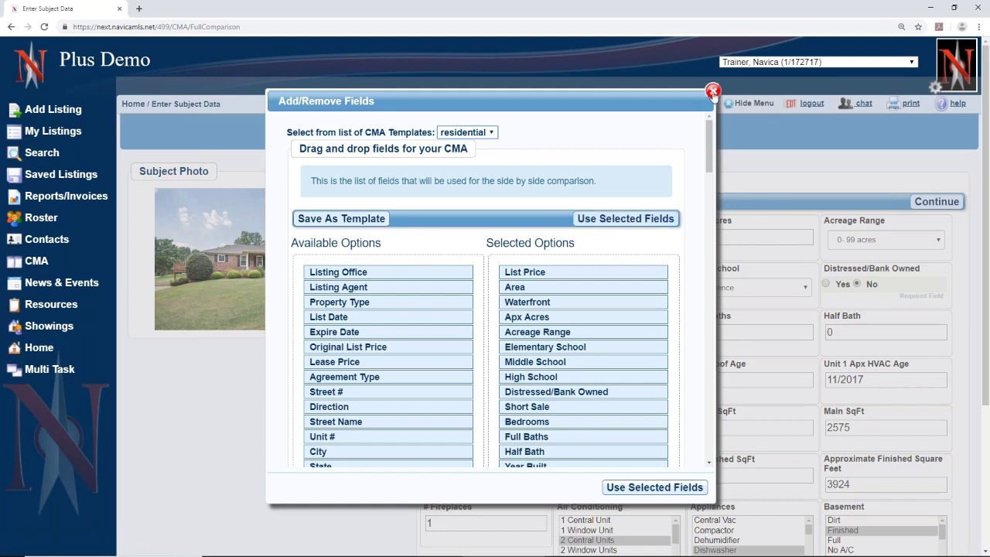
left_click(712, 90)
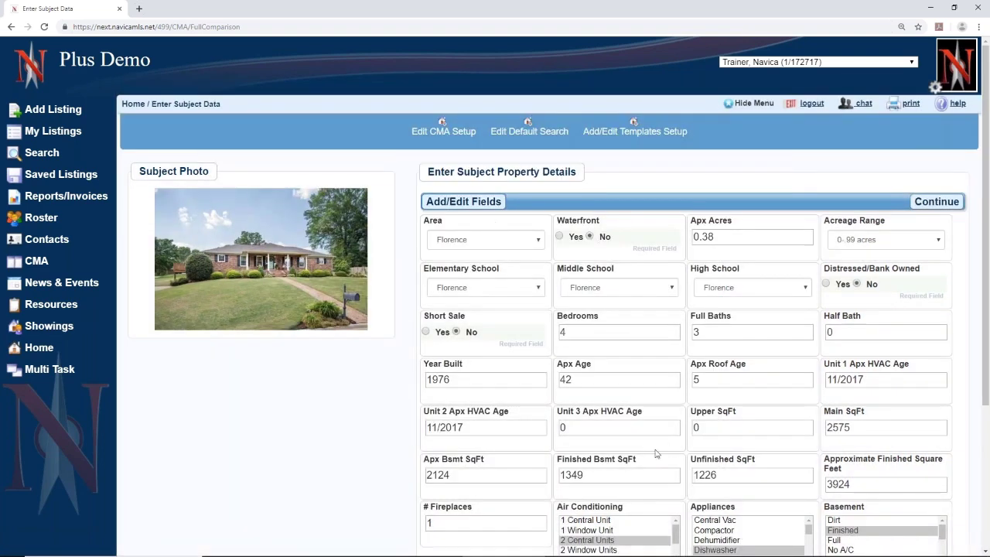
scroll(644, 457, "down", 3)
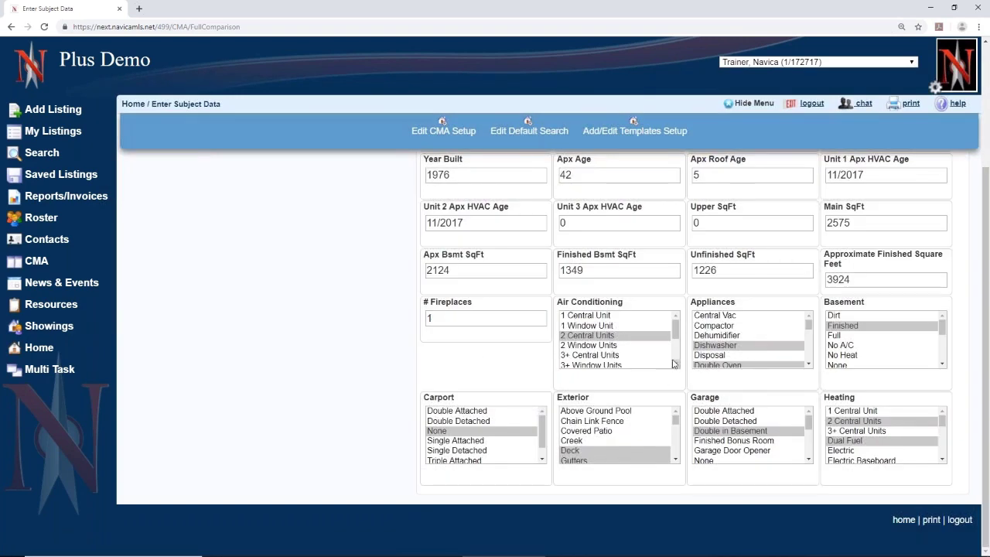
scroll(673, 363, "up", 3)
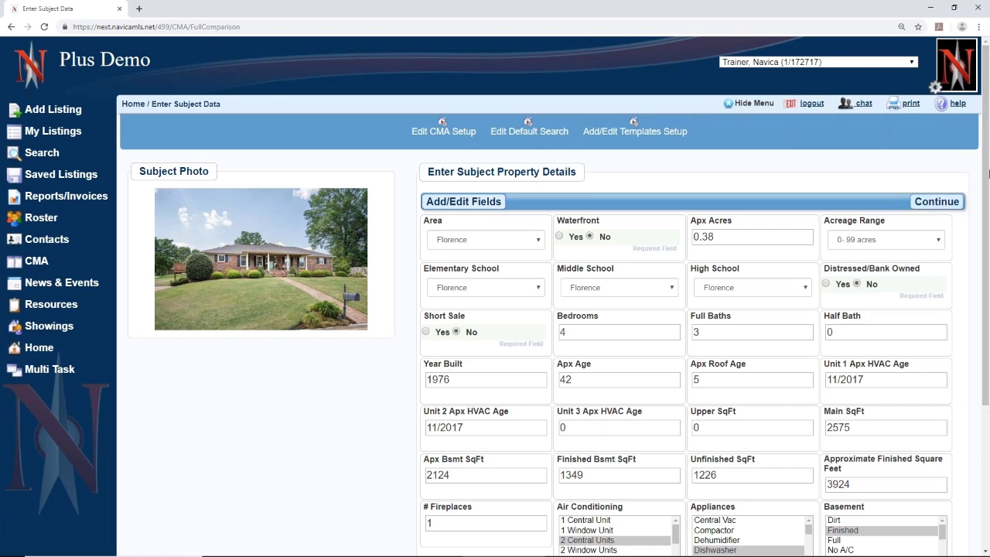
left_click(940, 204)
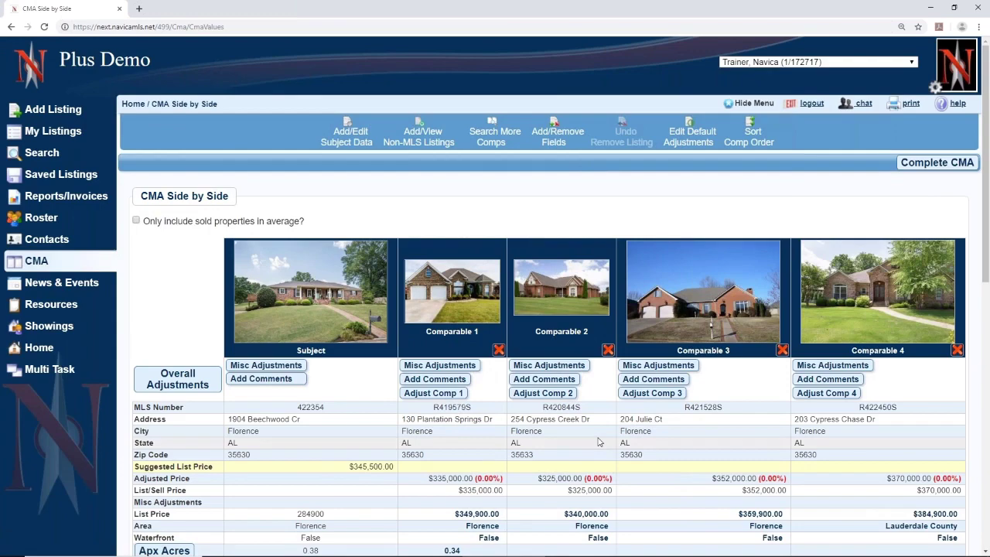
- Scroll the side-by-side comparison and highlight the subject's $345,500 suggested list price
scroll(598, 441, "down", 2)
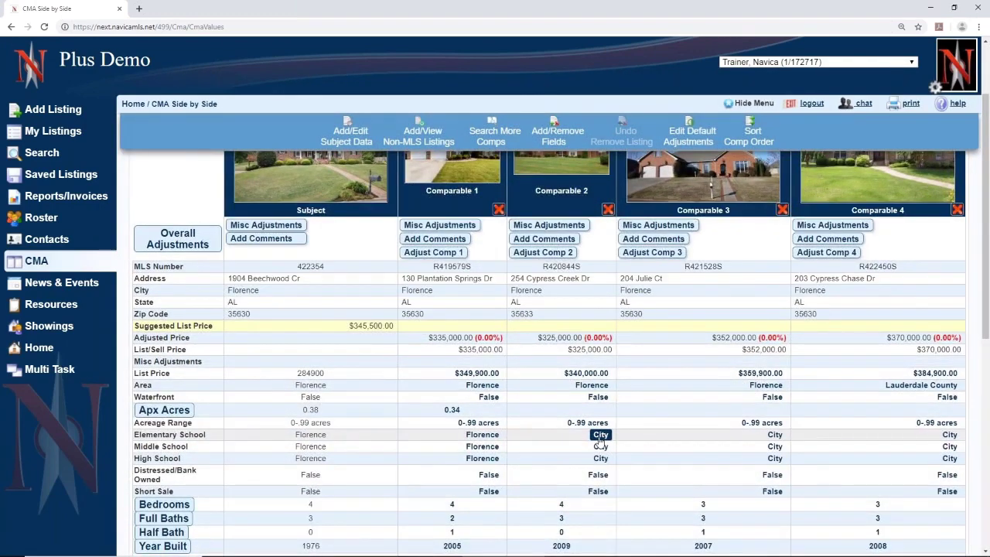
scroll(601, 441, "up", 2)
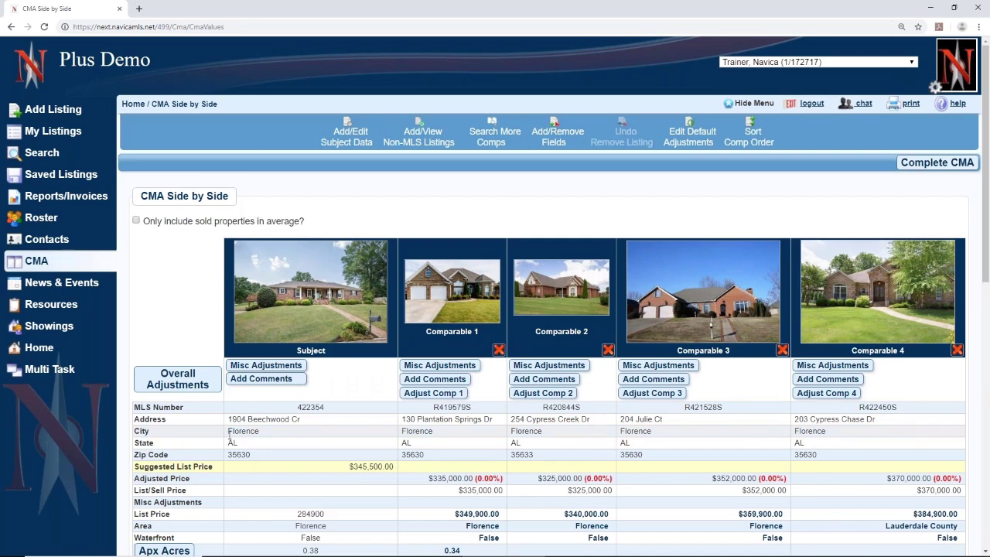
scroll(229, 443, "down", 2)
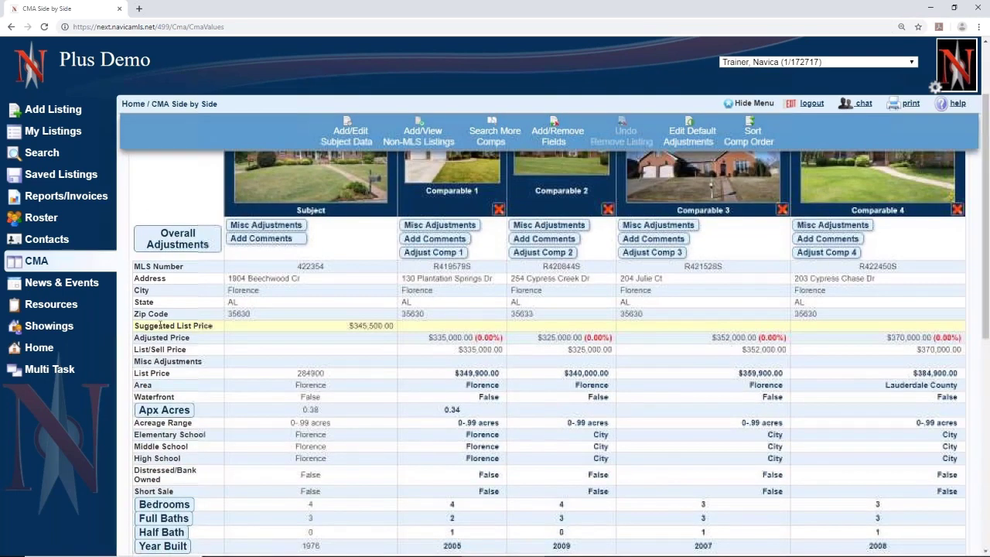
double_click(375, 327)
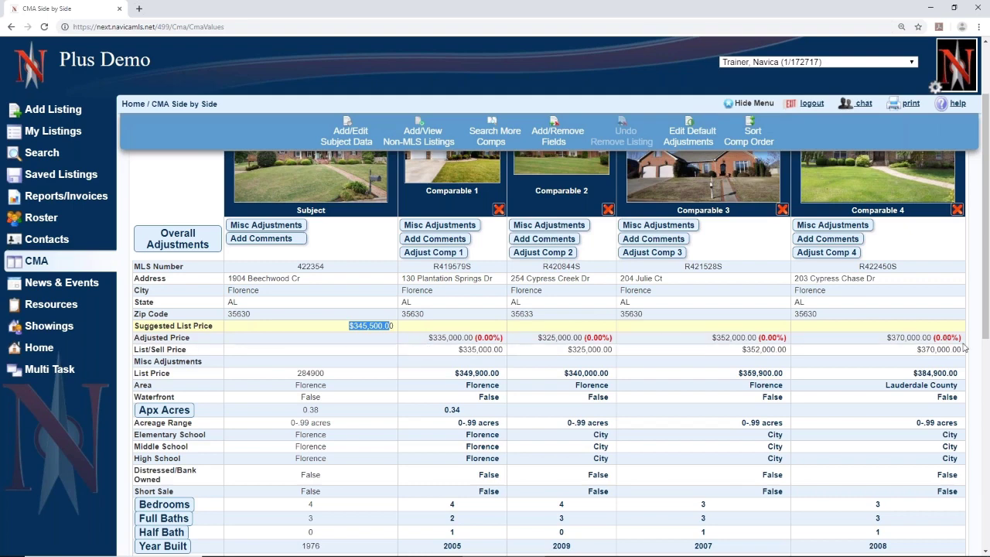
- Open the Overall Adjustments form for per-unit field adjustments
scroll(864, 359, "up", 3)
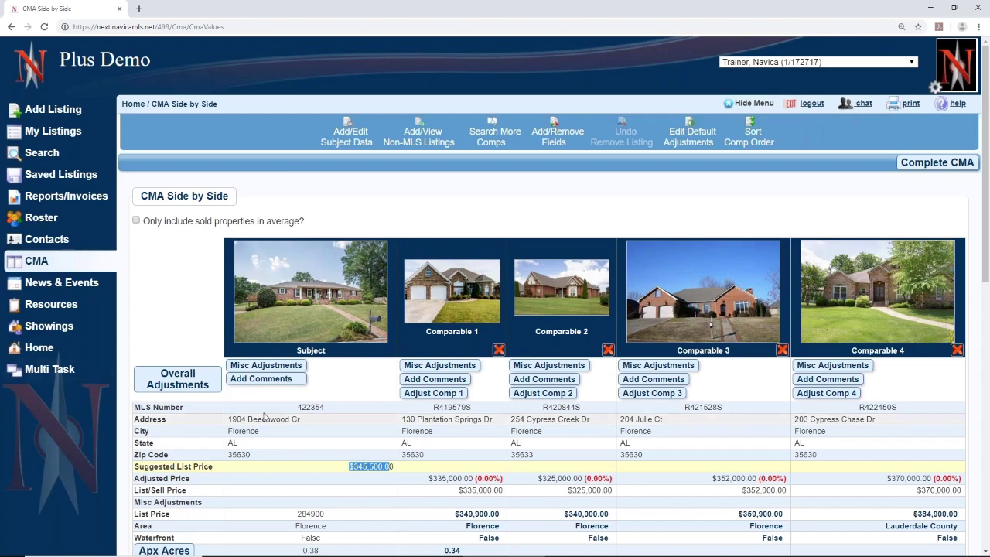
scroll(265, 417, "down", 3)
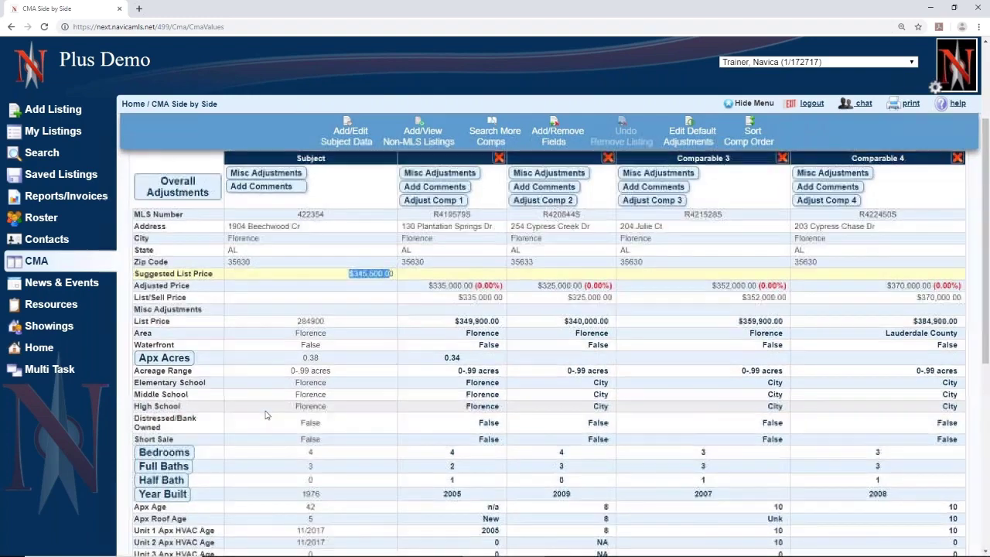
scroll(264, 415, "down", 1)
scroll(264, 416, "up", 3)
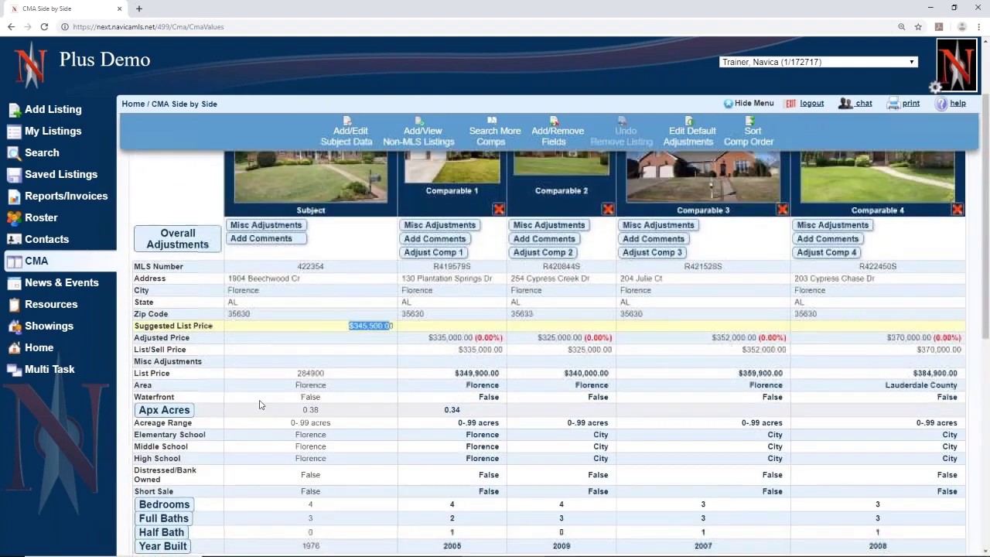
left_click(174, 244)
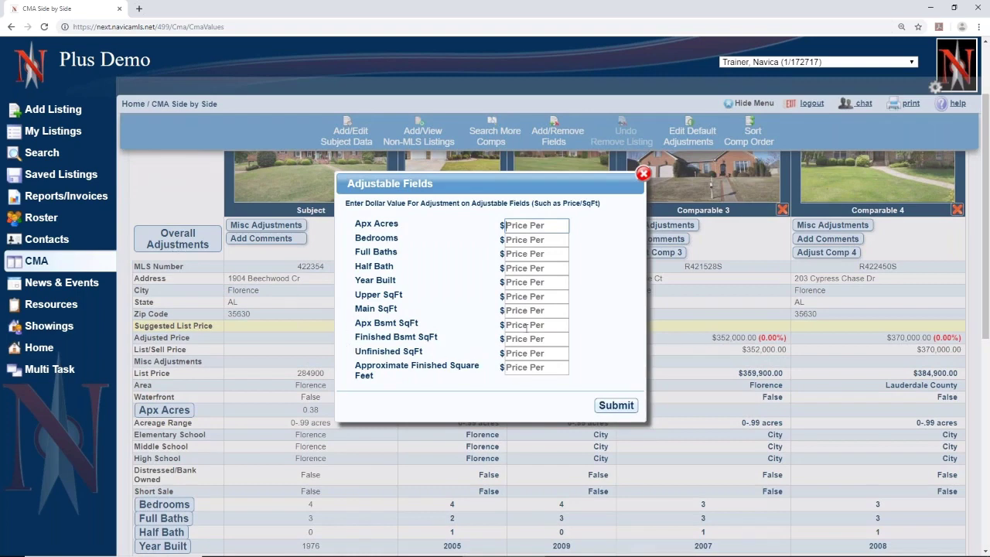
- Enter a $100 per-unit Approximate Finished Square Feet adjustment and submit to recalculate prices
left_click(532, 367)
type("1000")
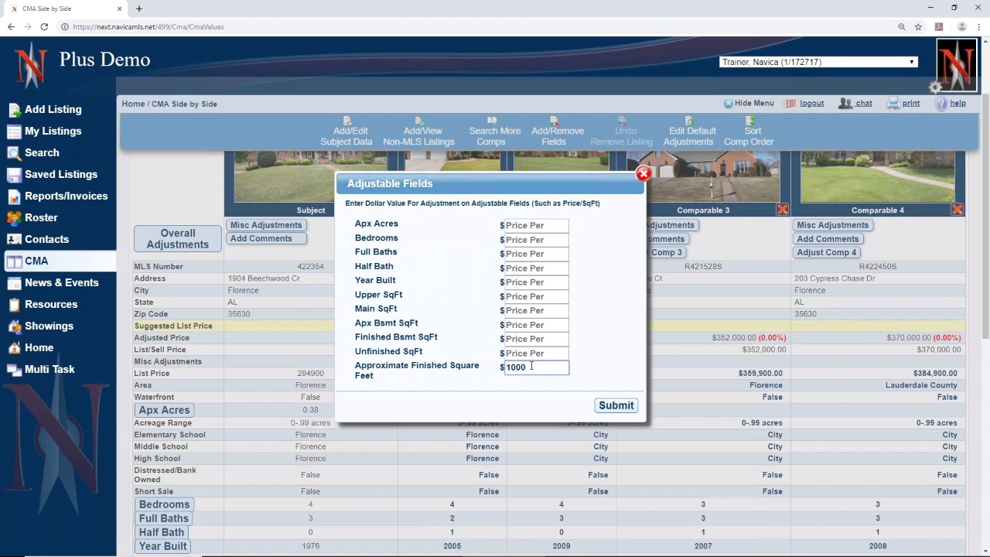
key("BackSpace")
left_click_drag(360, 370, 397, 380)
left_click(397, 379)
left_click(615, 405)
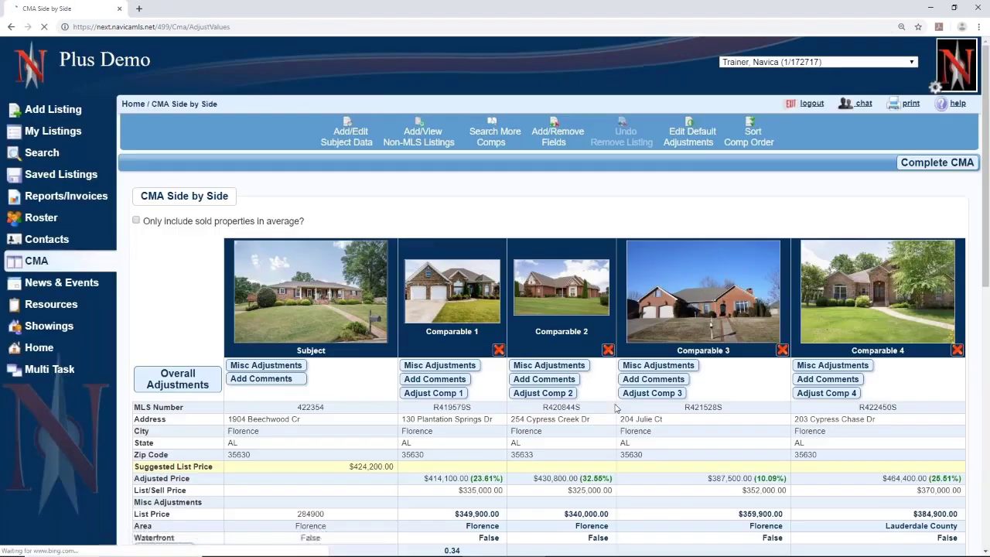
scroll(617, 409, "down", 5)
scroll(616, 409, "down", 4)
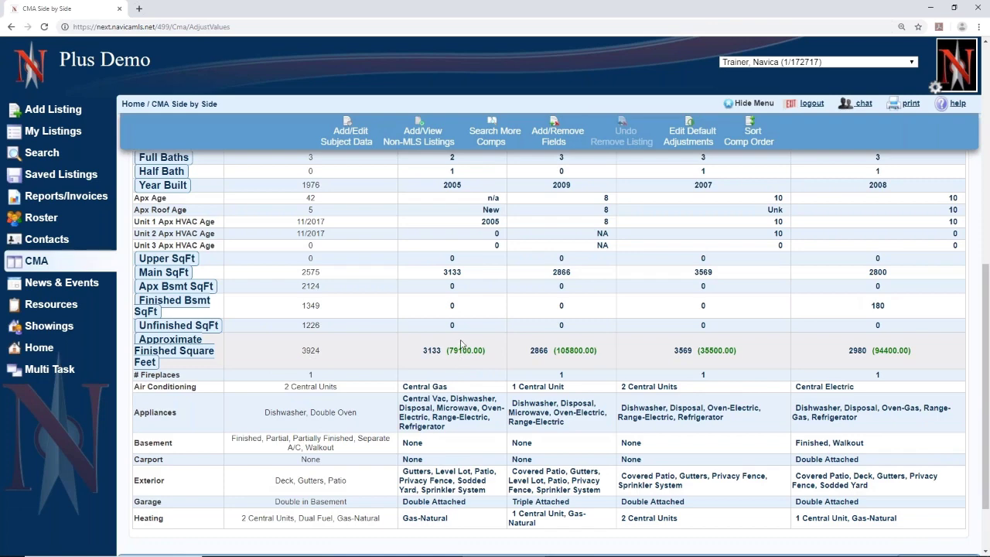
scroll(461, 345, "up", 3)
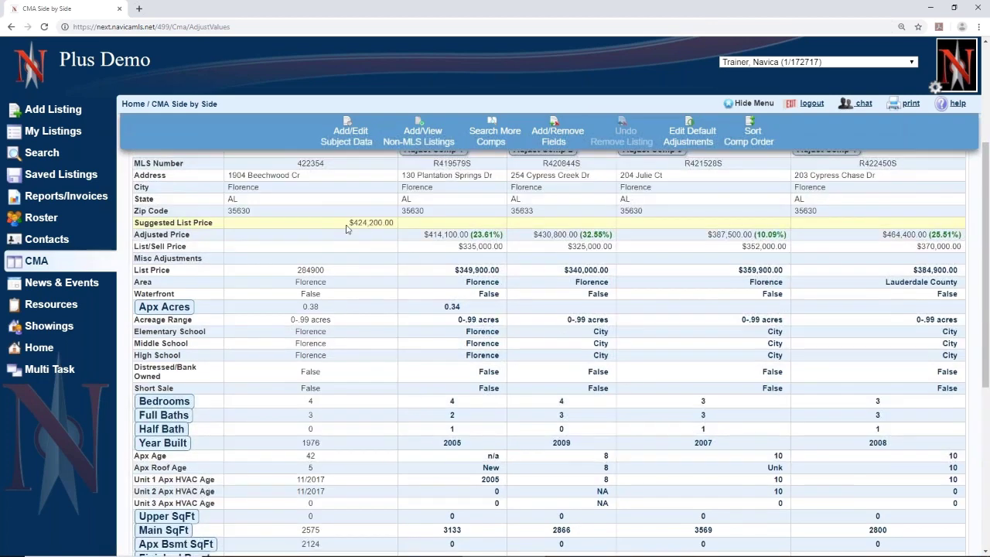
left_click_drag(348, 224, 393, 223)
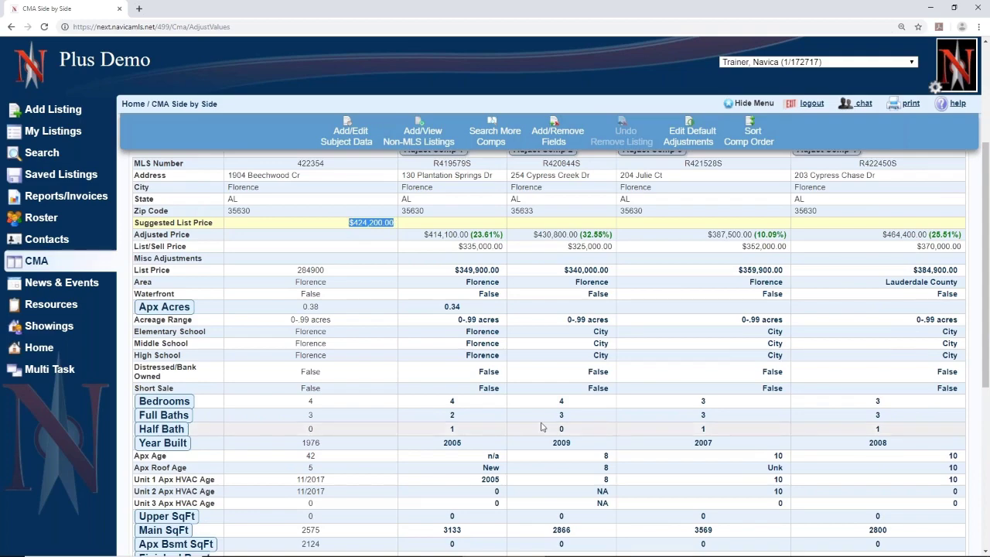
scroll(541, 426, "down", 5)
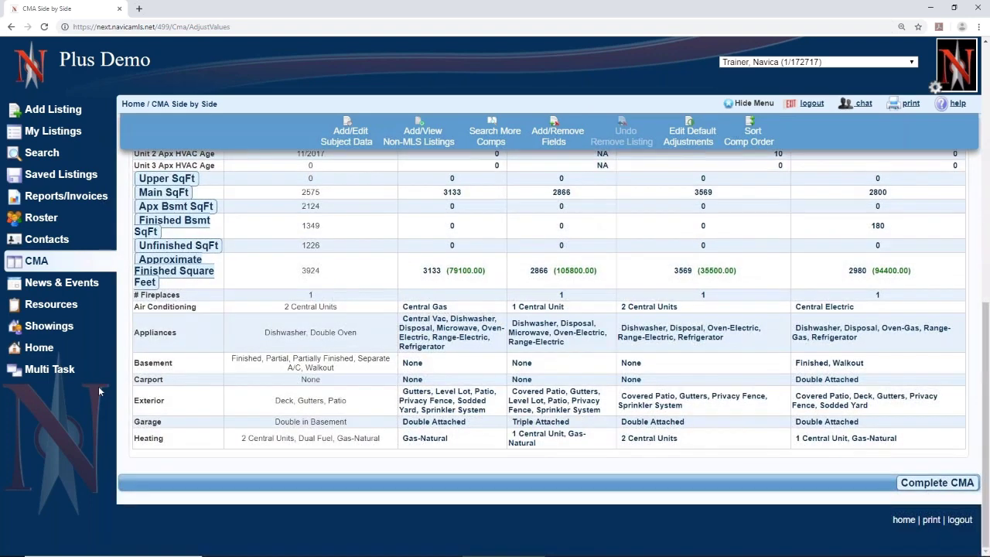
left_click(413, 363)
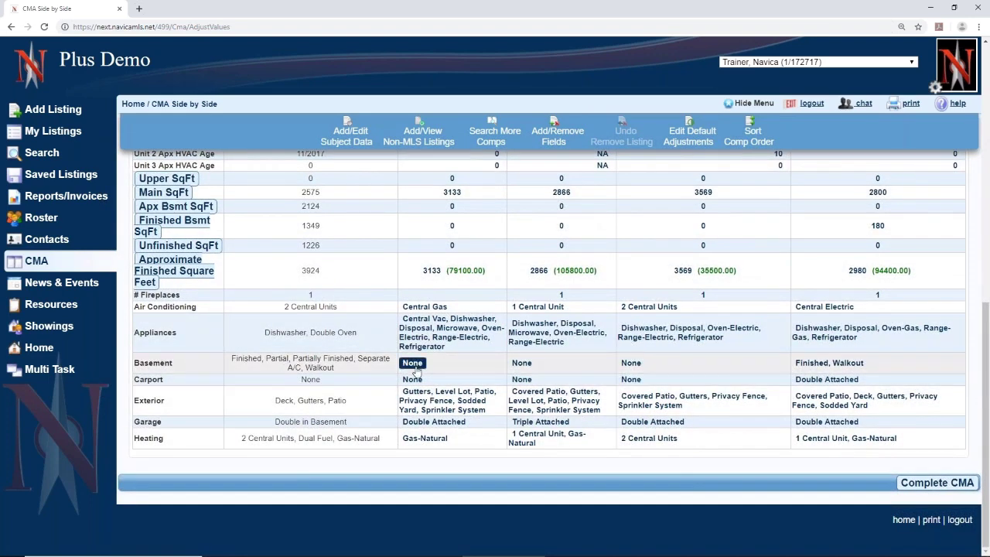
- Replace Comparable 1's 0 basement adjustment with 3000 and save it
left_click(413, 363)
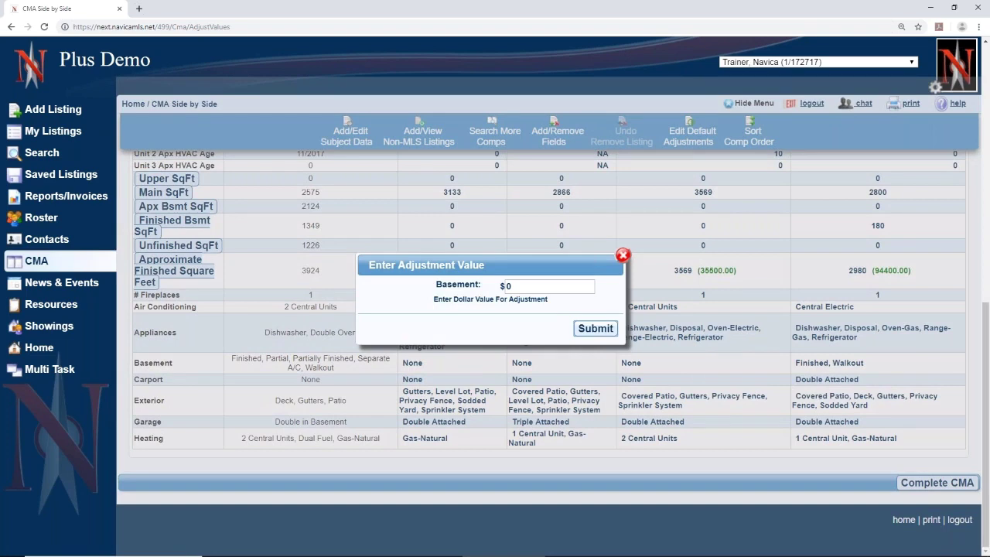
double_click(509, 286)
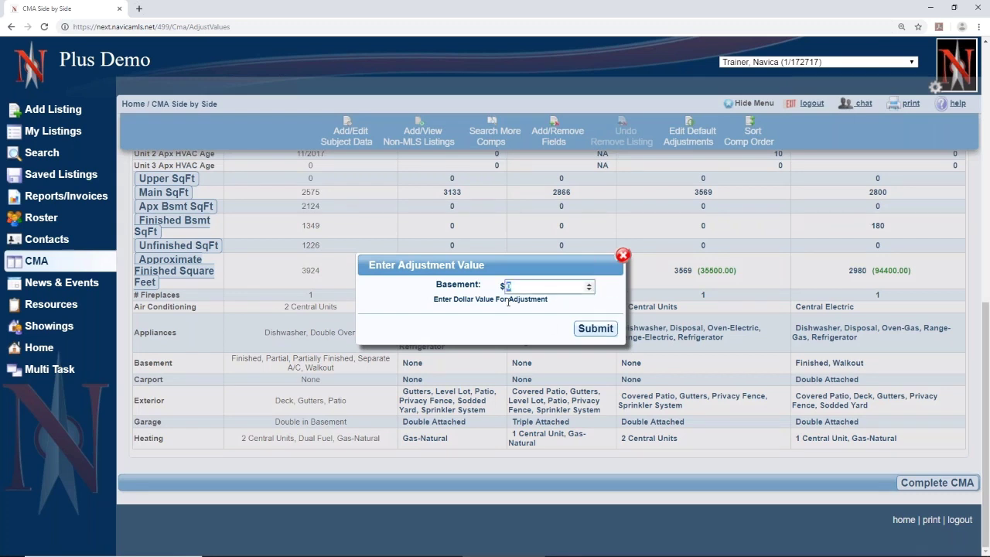
type("3000")
left_click(587, 329)
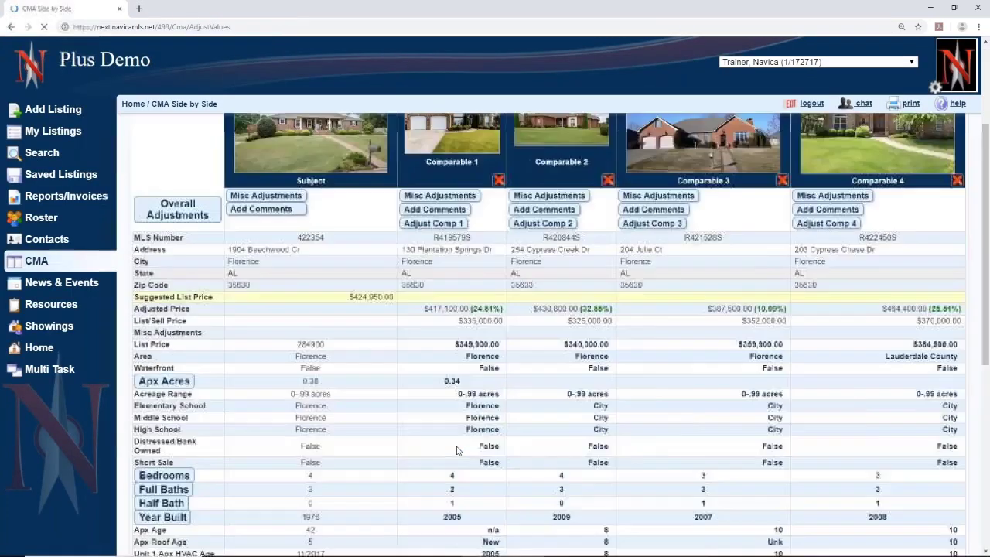
scroll(457, 450, "down", 10)
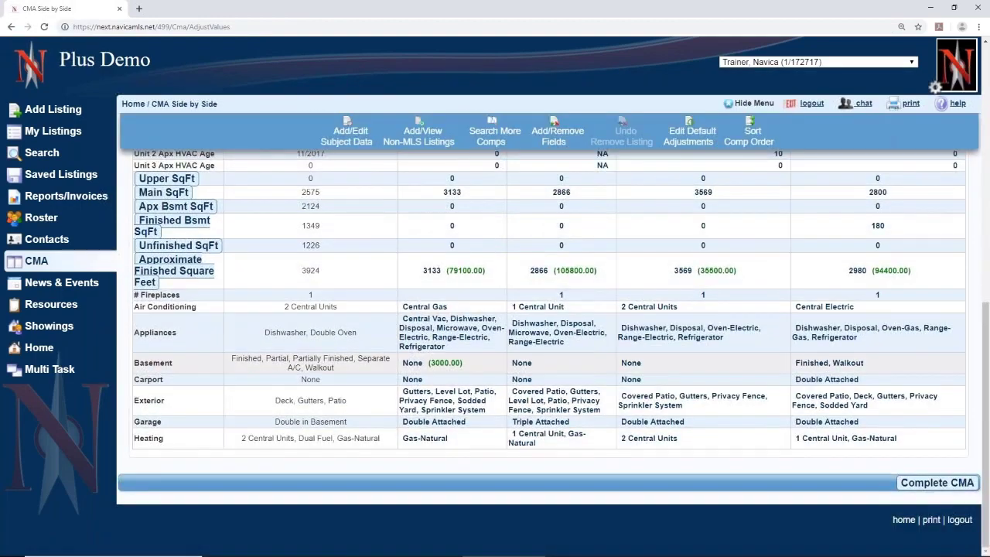
scroll(456, 356, "up", 10)
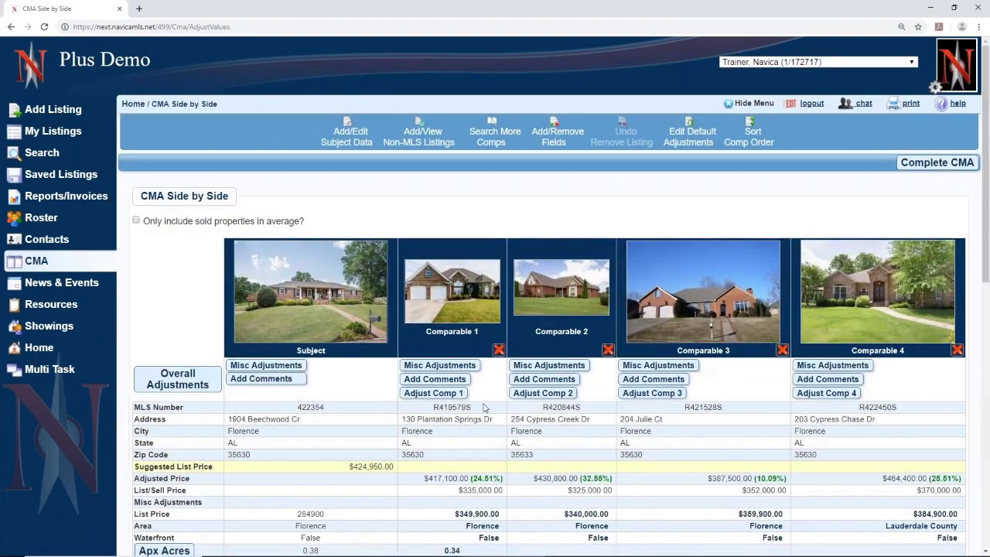
scroll(464, 442, "down", 5)
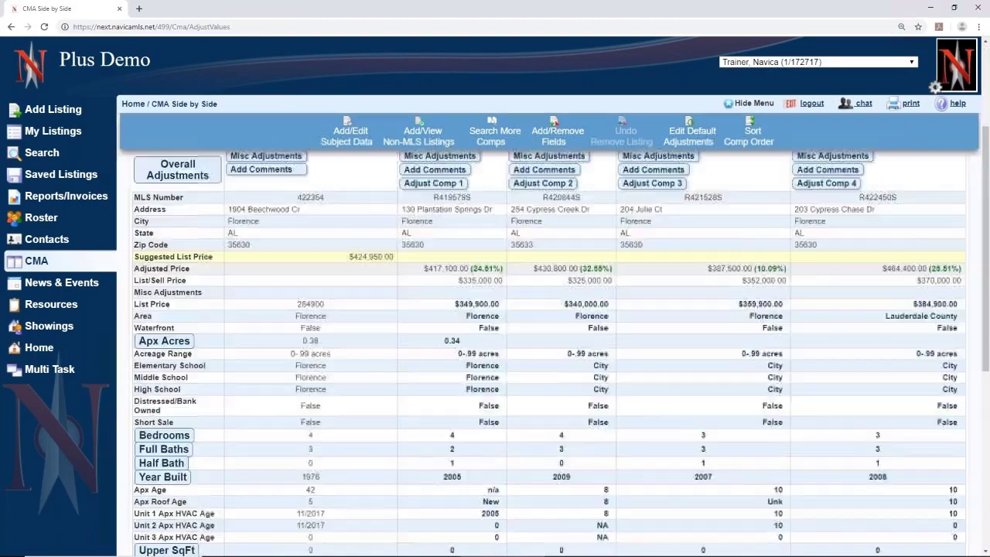
scroll(449, 410, "down", 2)
triple_click(449, 412)
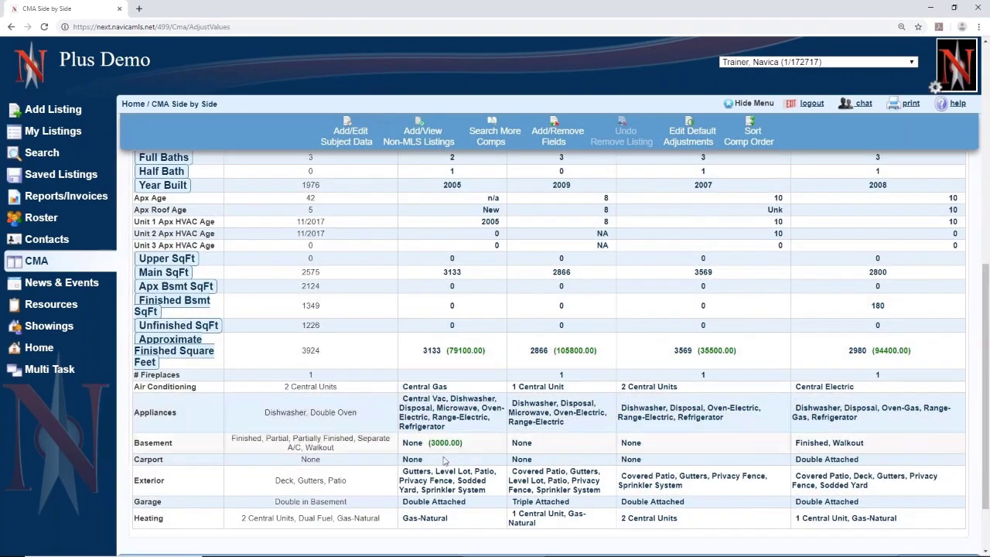
triple_click(442, 487)
triple_click(433, 501)
triple_click(427, 518)
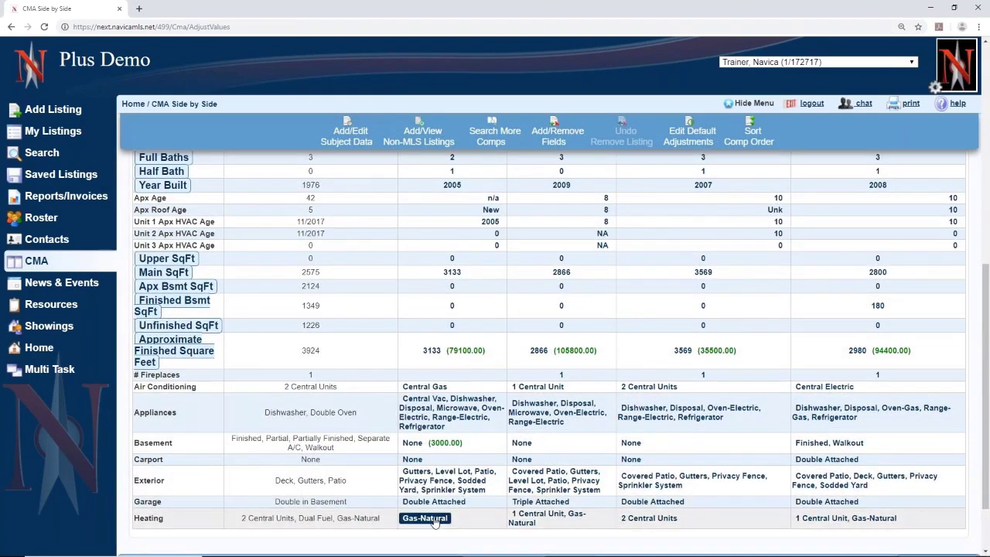
scroll(435, 523, "up", 1)
scroll(436, 522, "up", 4)
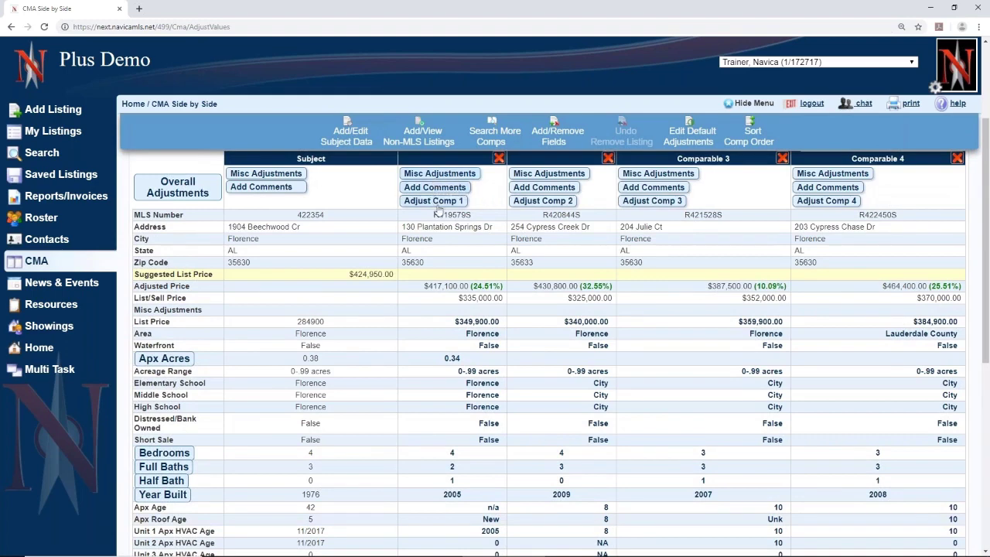
left_click(439, 202)
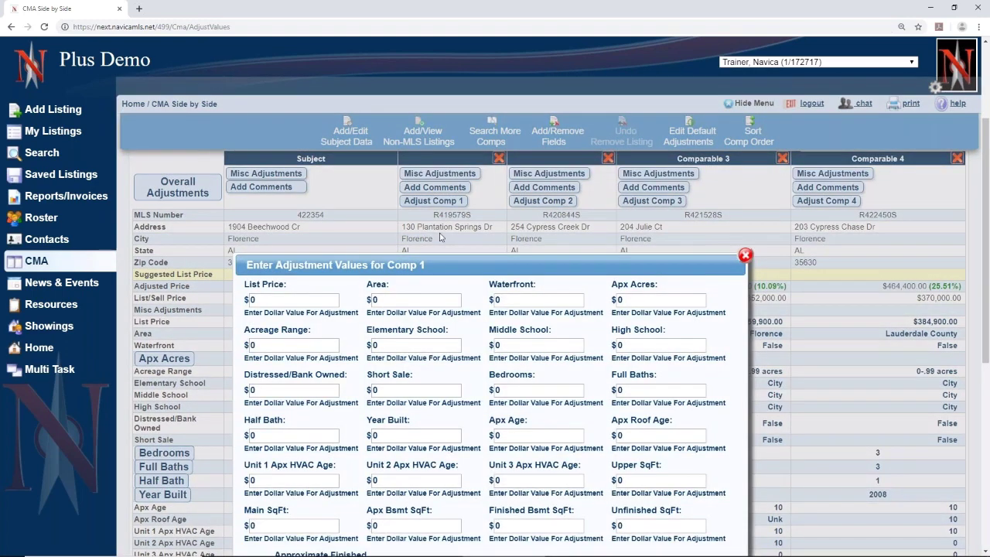
scroll(449, 330, "down", 3)
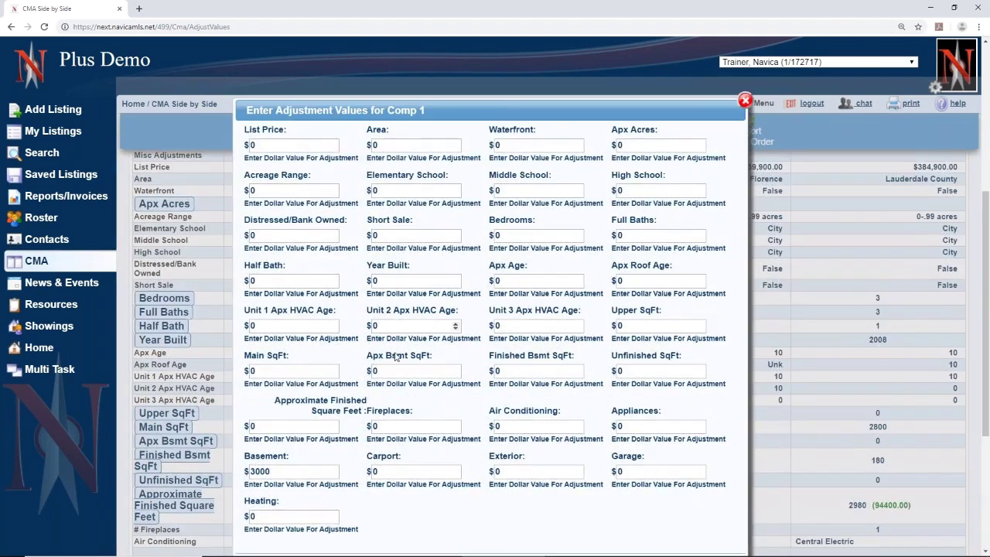
scroll(502, 384, "down", 1)
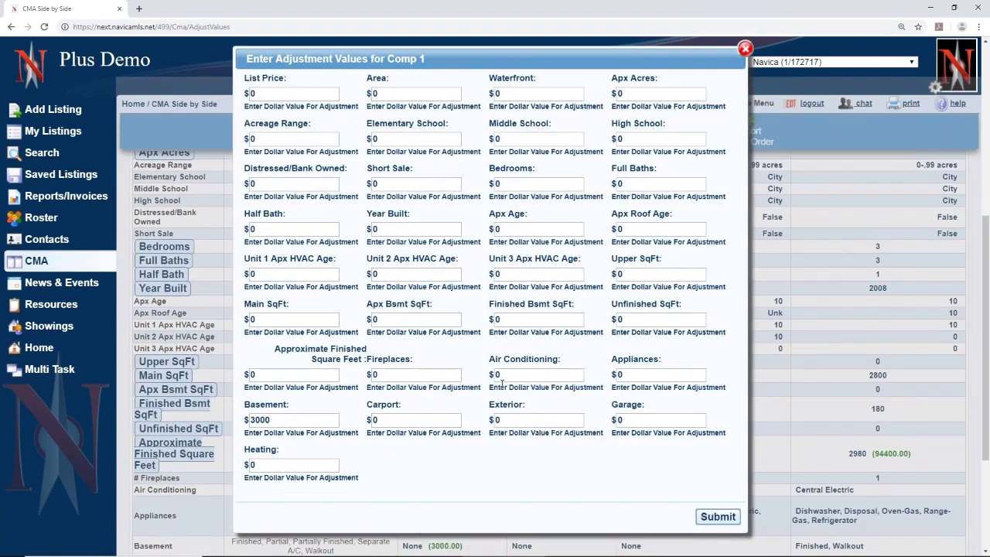
scroll(502, 384, "up", 2)
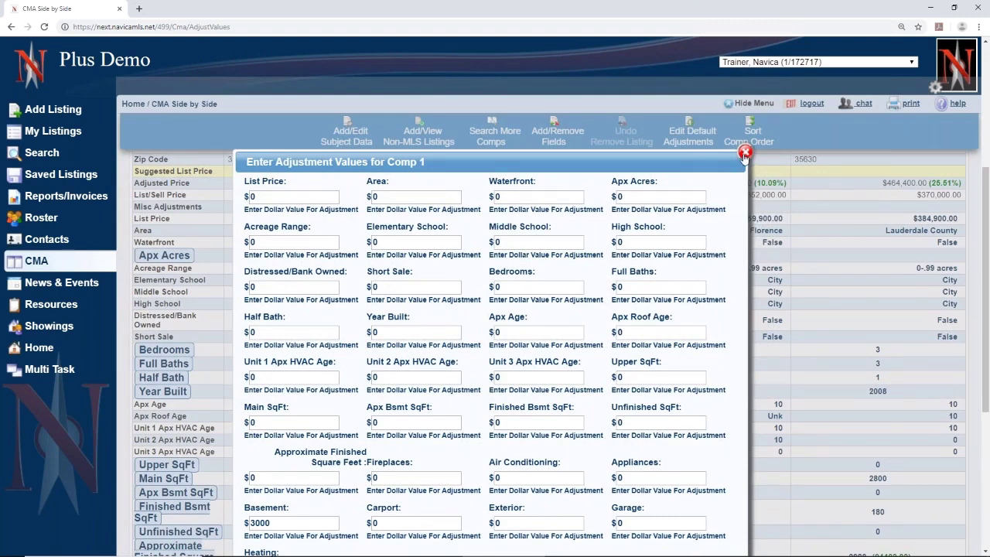
left_click(745, 154)
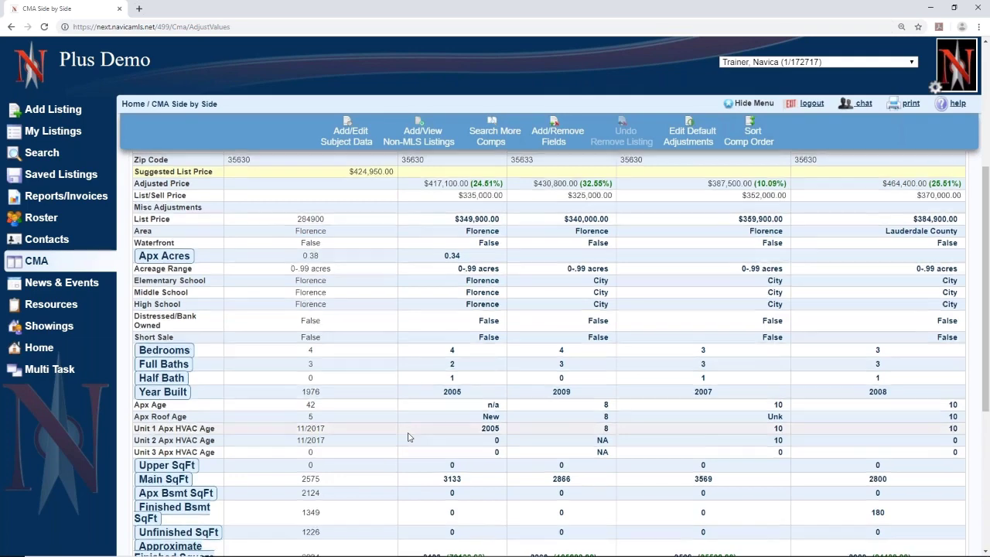
scroll(408, 436, "up", 3)
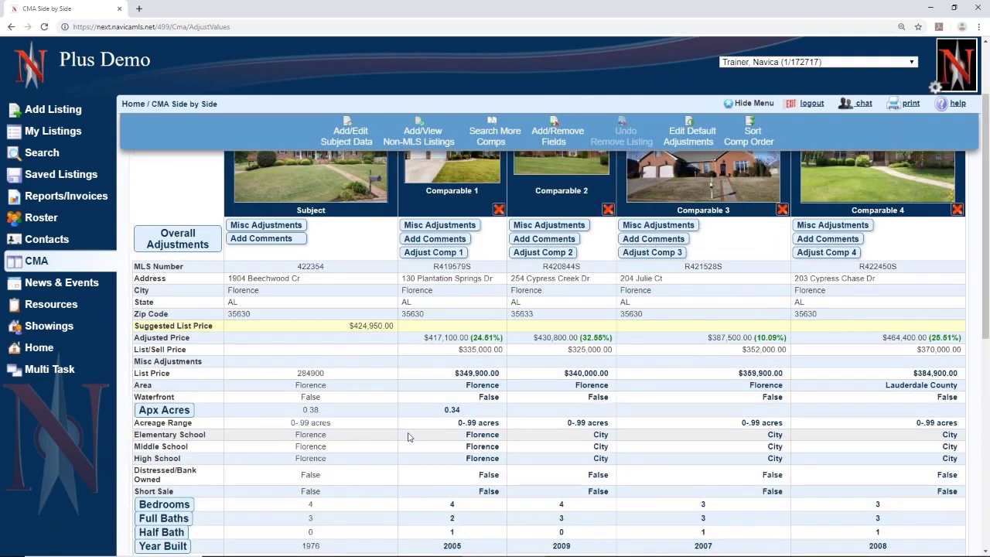
- Add a 5000 miscellaneous adjustment described 'Near power transformer' to Comparable 1
left_click(422, 225)
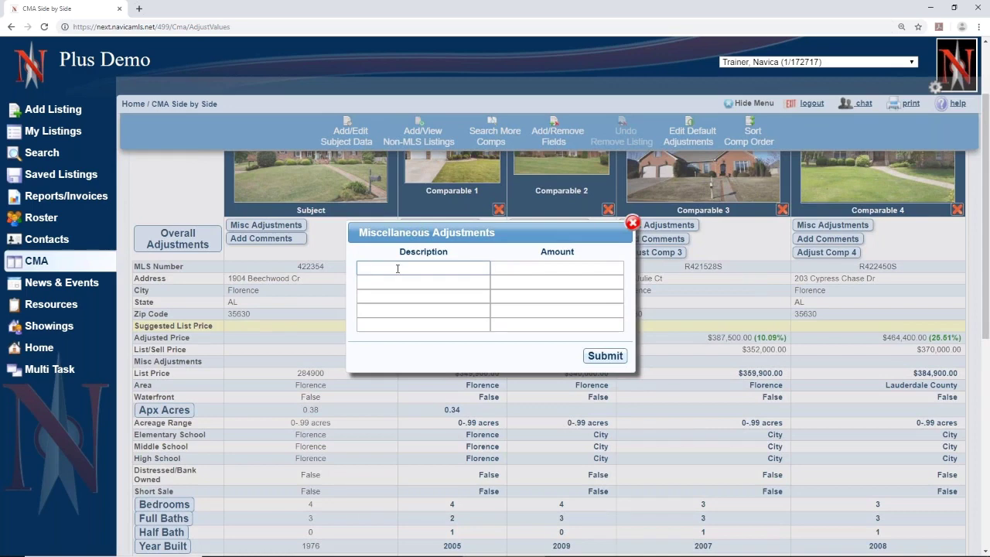
left_click(397, 267)
type("Near power transformer")
left_click(561, 267)
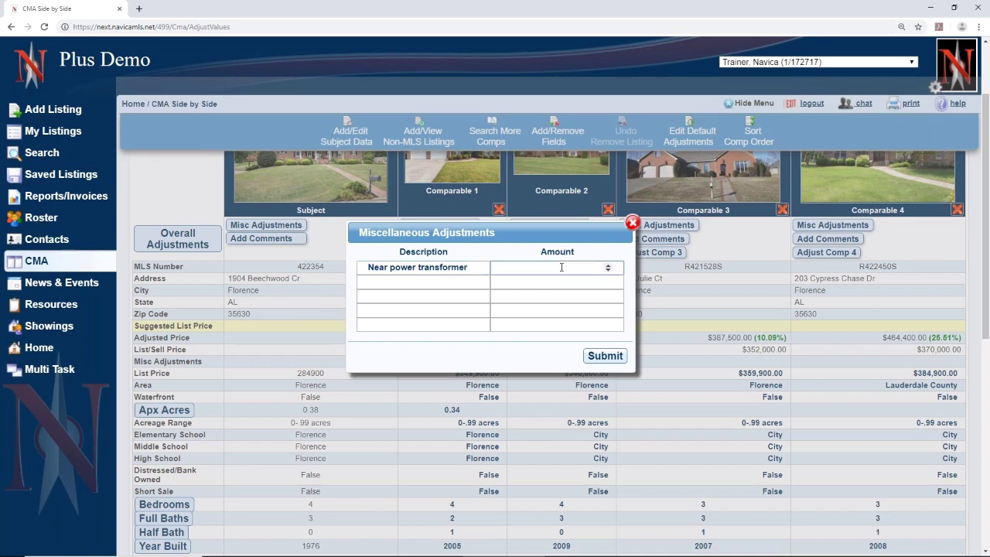
type("5000")
key("Return")
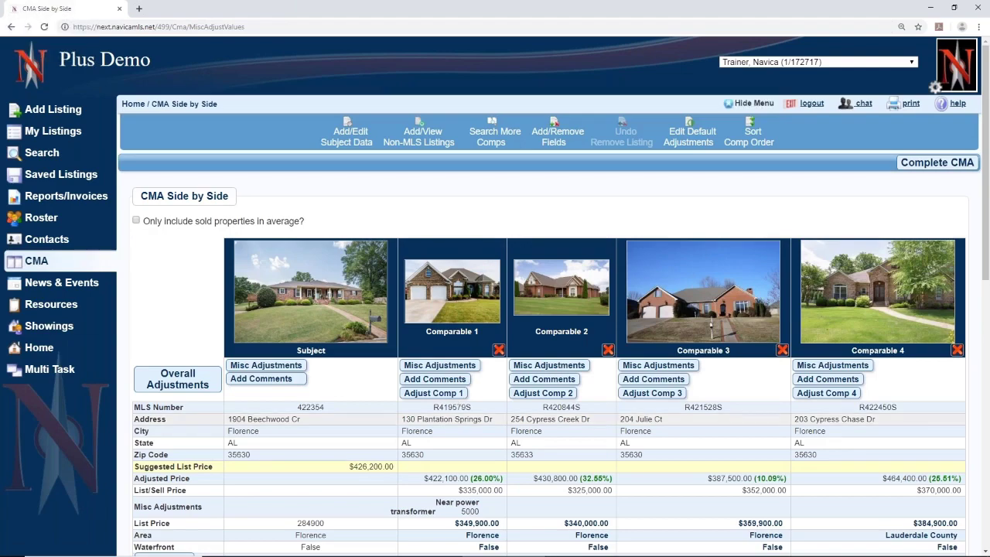
- Submit Comparable 1's comment 'House near power transformer would have been worth more elsewhere'
scroll(471, 372, "down", 2)
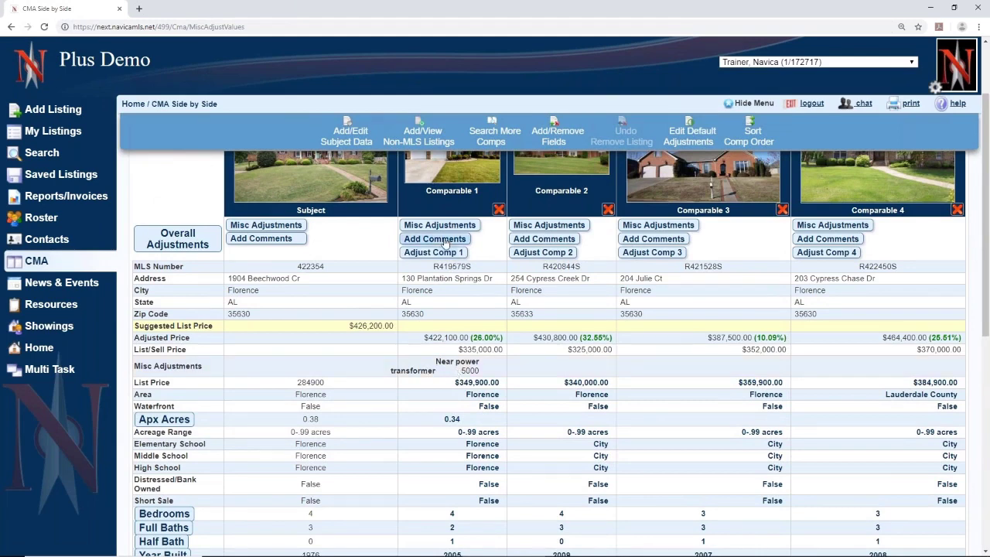
left_click(445, 242)
left_click(399, 292)
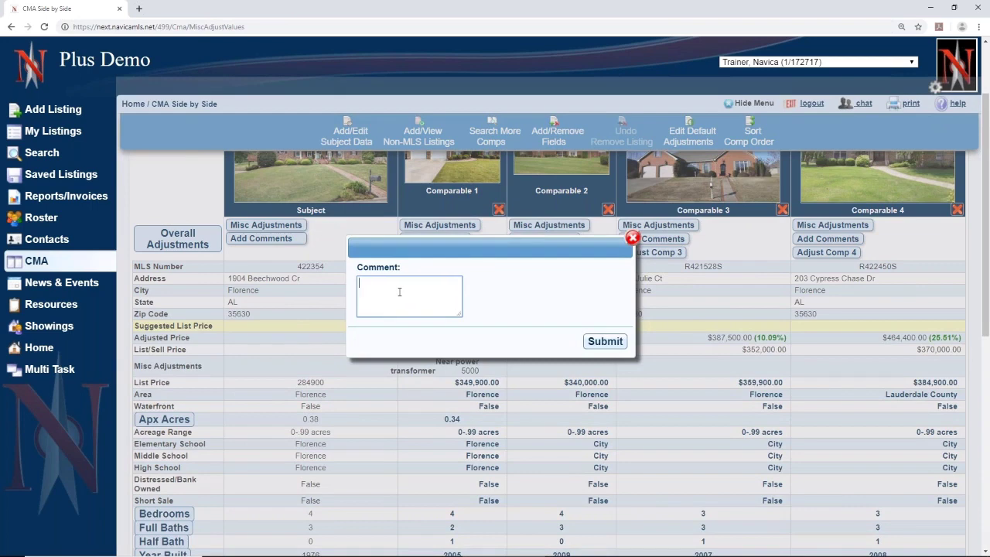
type("House near power transformer would have been worth ")
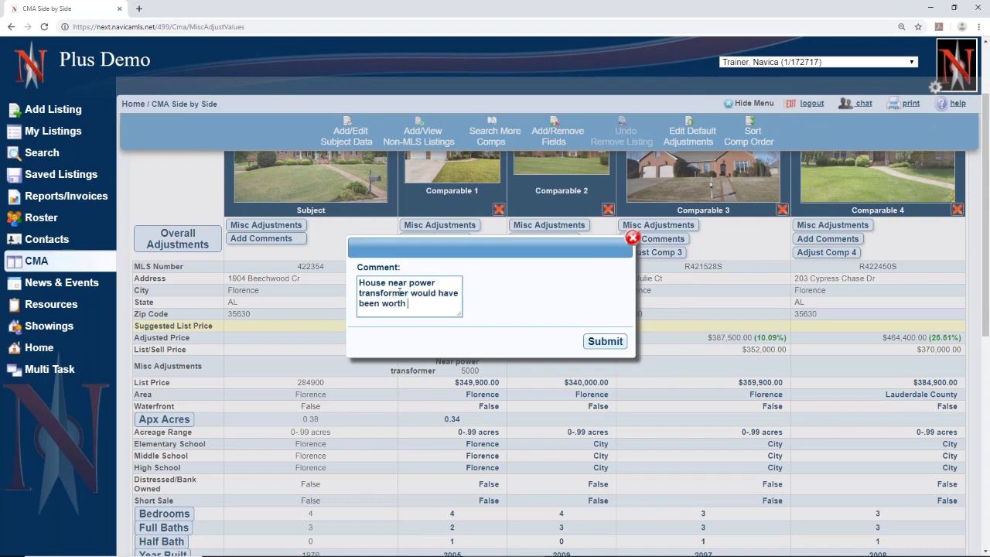
type("more elsewhere.")
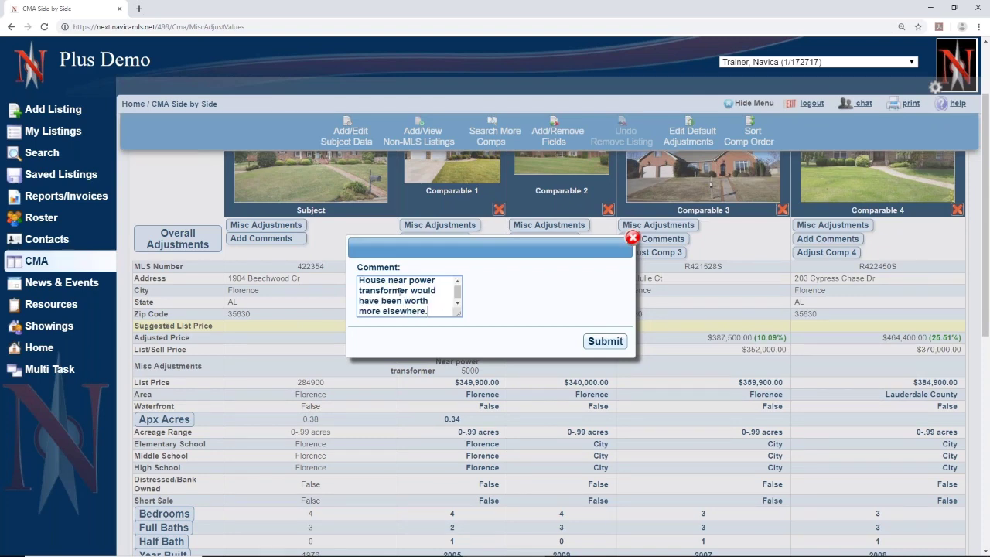
left_click(601, 341)
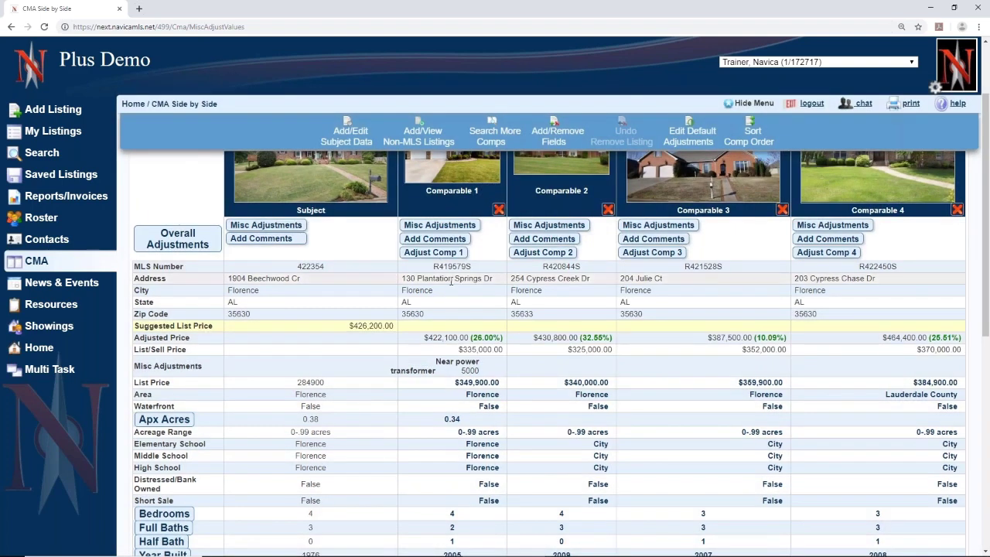
scroll(450, 281, "up", 3)
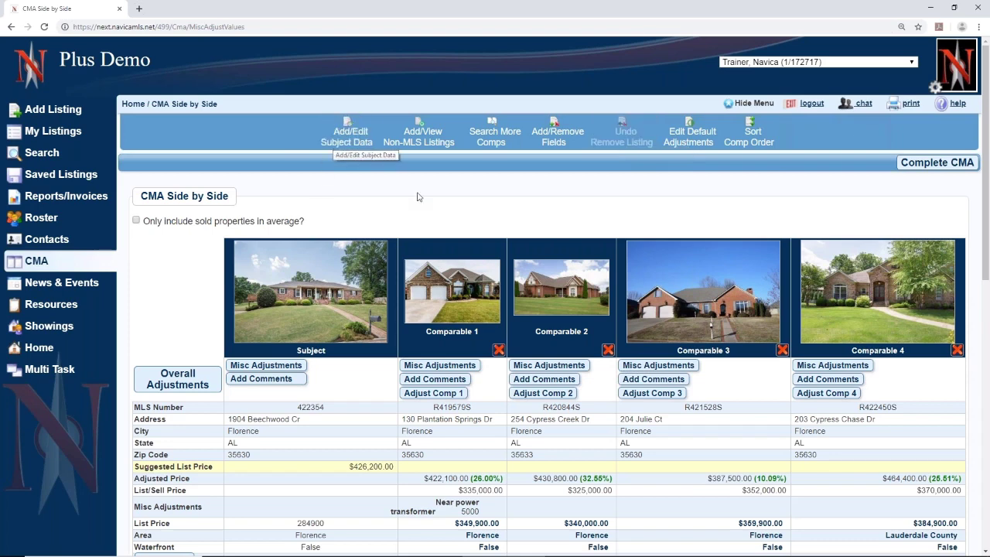
left_click(419, 135)
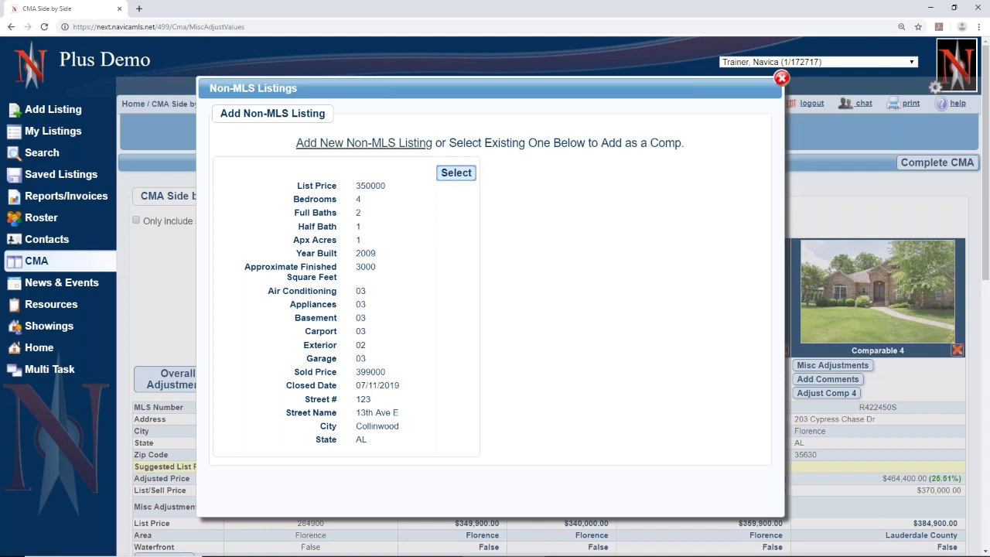
left_click(363, 143)
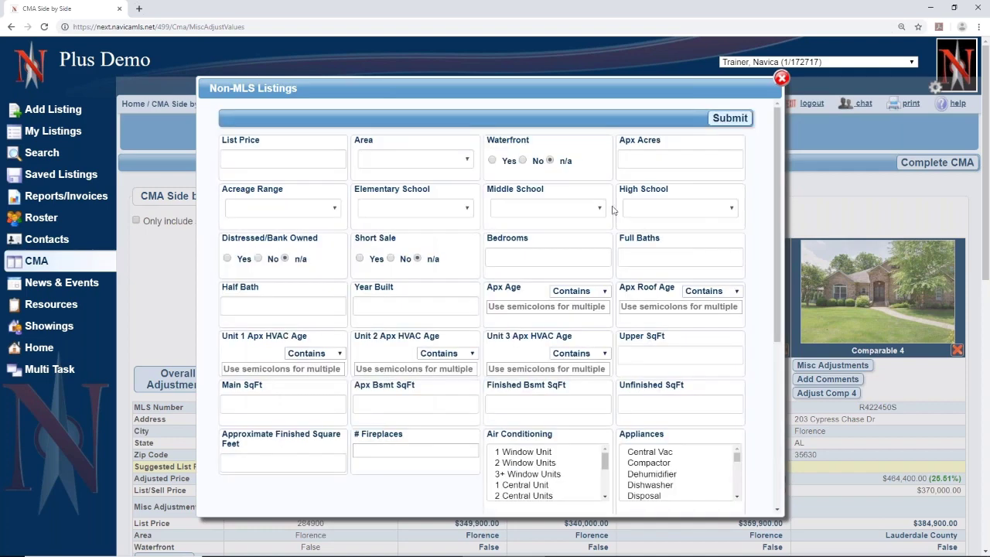
scroll(558, 447, "down", 3)
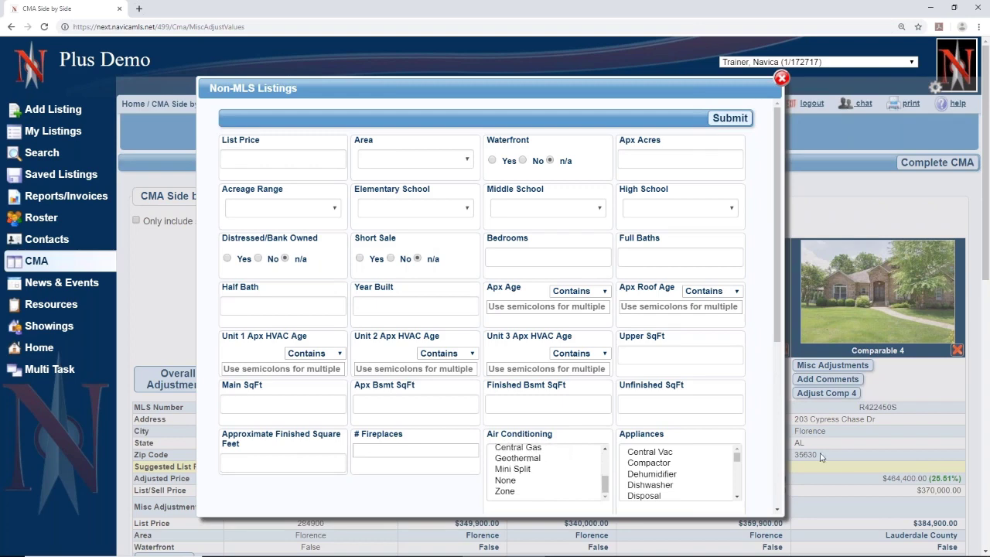
scroll(773, 458, "down", 1)
scroll(771, 459, "down", 3)
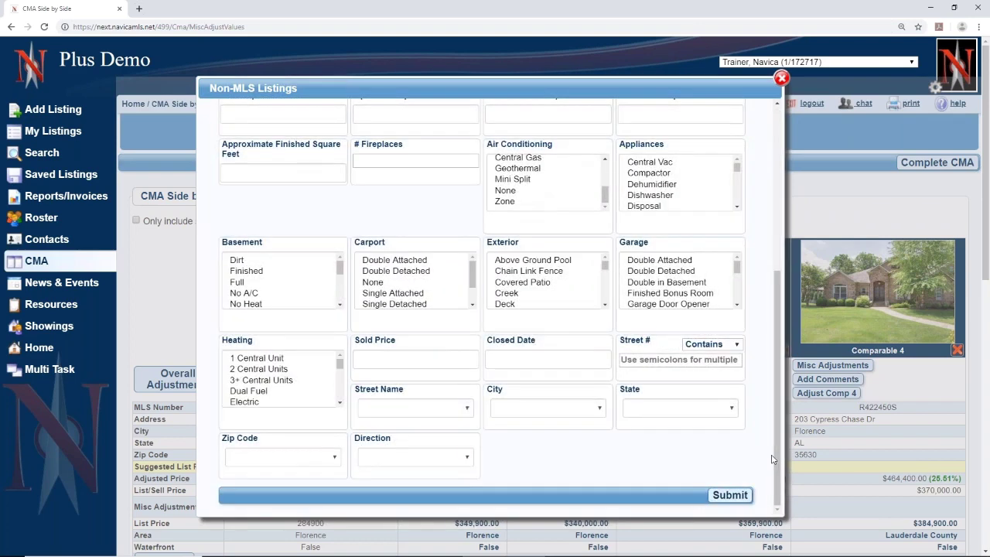
scroll(771, 459, "up", 5)
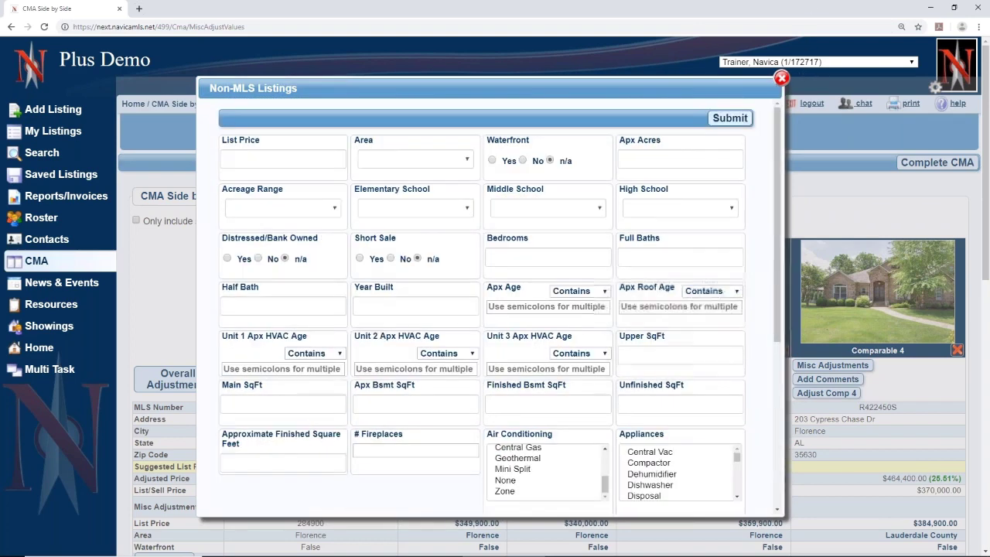
left_click(781, 79)
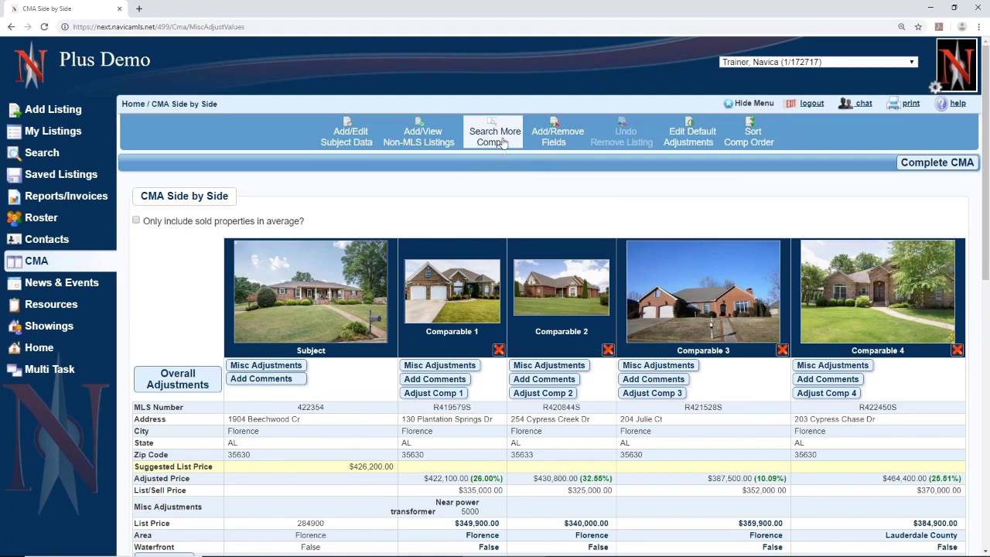
left_click(502, 143)
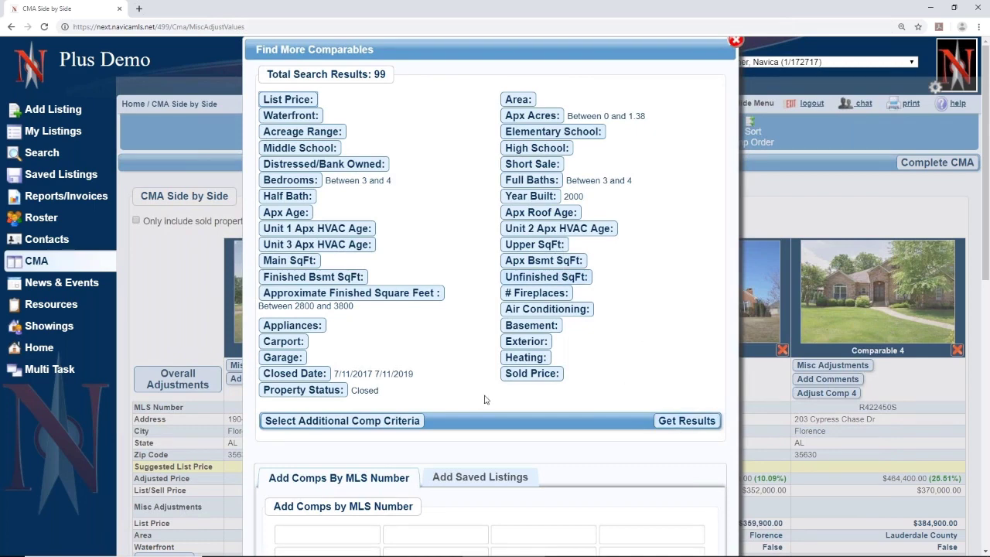
scroll(484, 399, "down", 2)
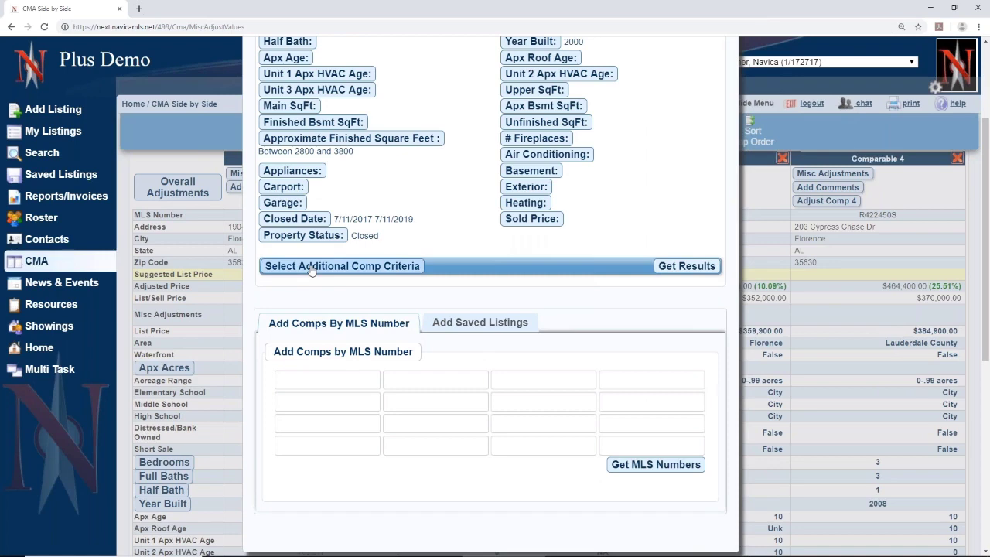
scroll(311, 268, "up", 3)
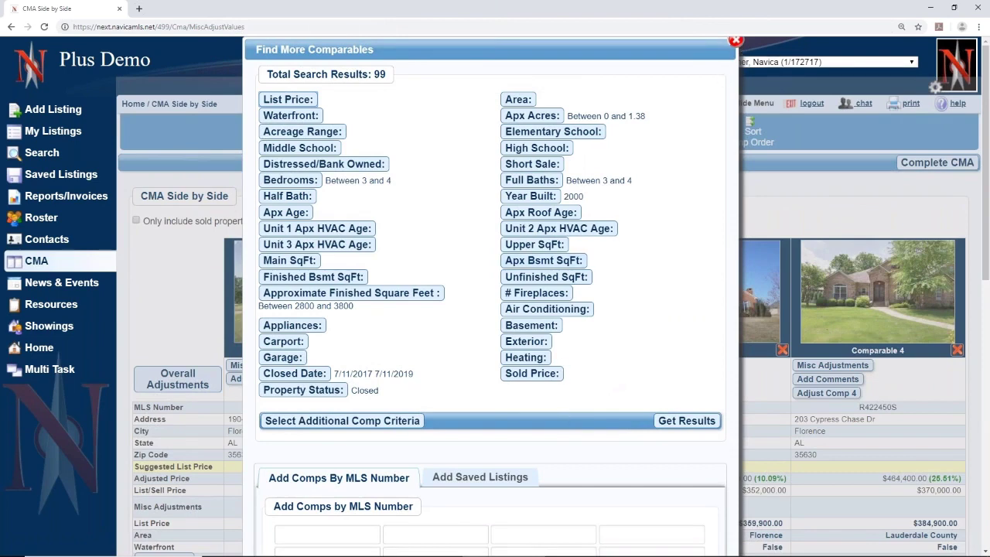
left_click(736, 40)
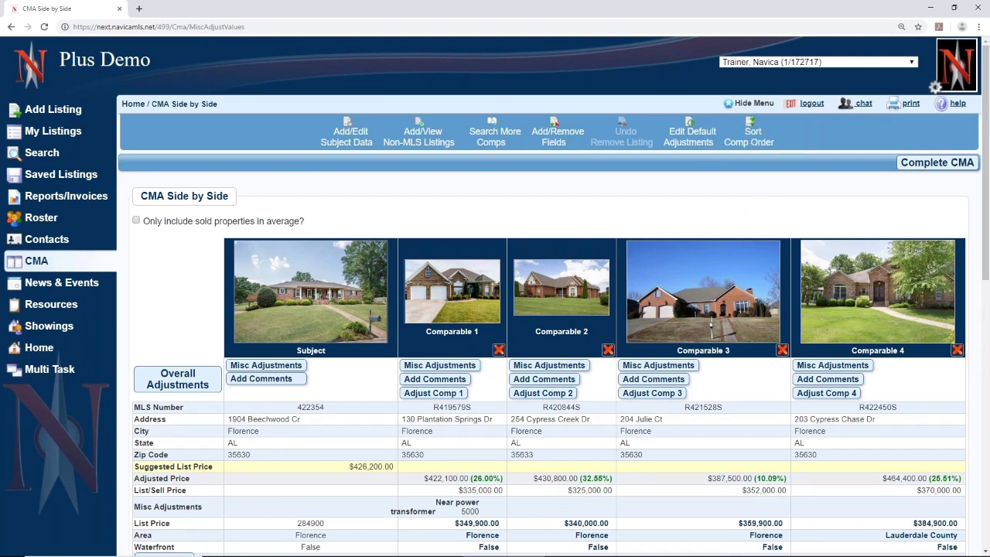
- Check the $426,200.00 suggested list price, then complete the CMA and view its cover page
scroll(343, 227, "down", 3)
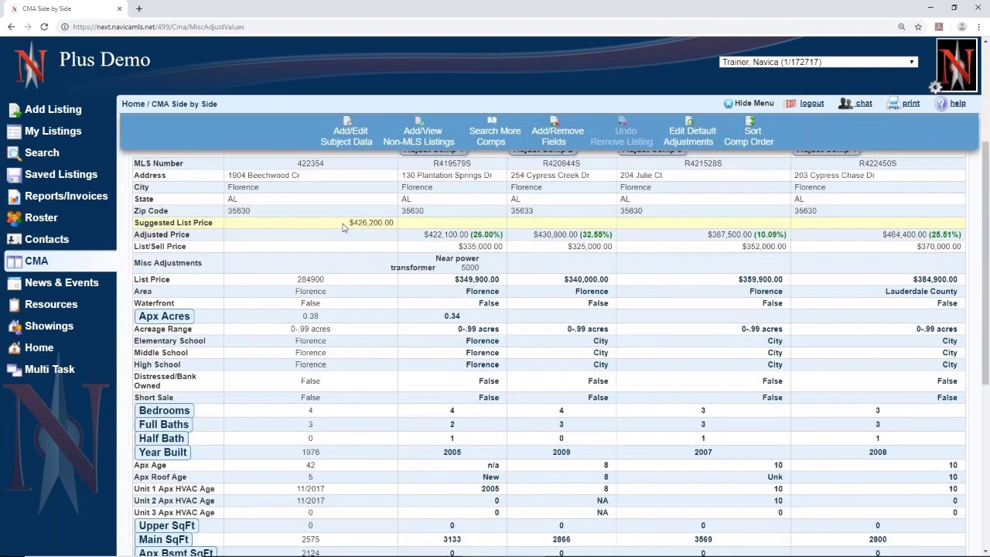
left_click_drag(343, 227, 414, 227)
scroll(757, 494, "up", 3)
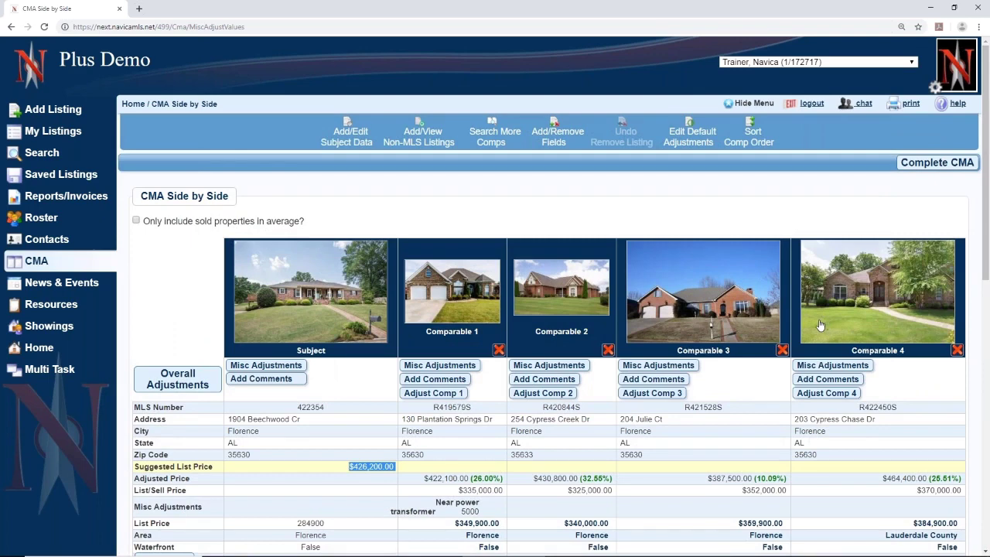
left_click(939, 164)
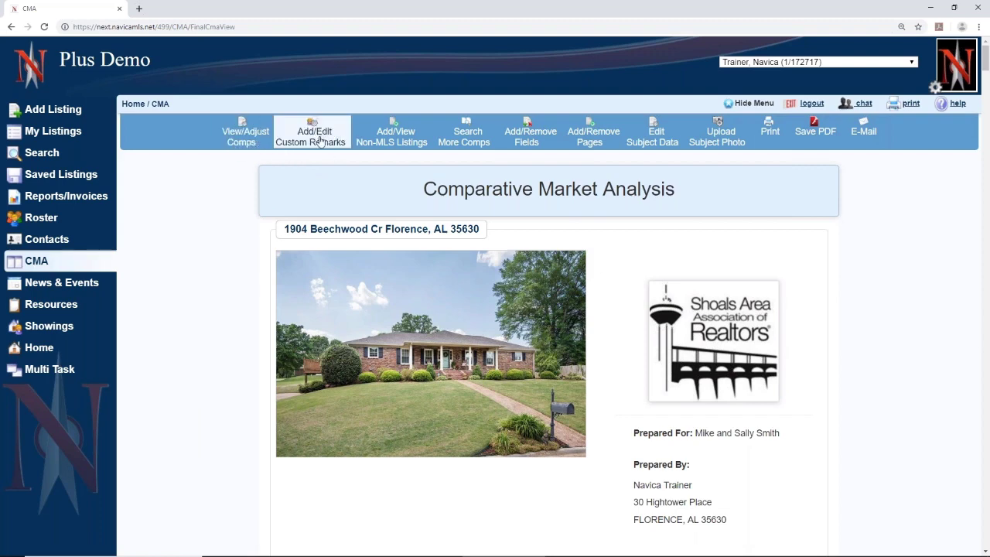
scroll(557, 279, "down", 3)
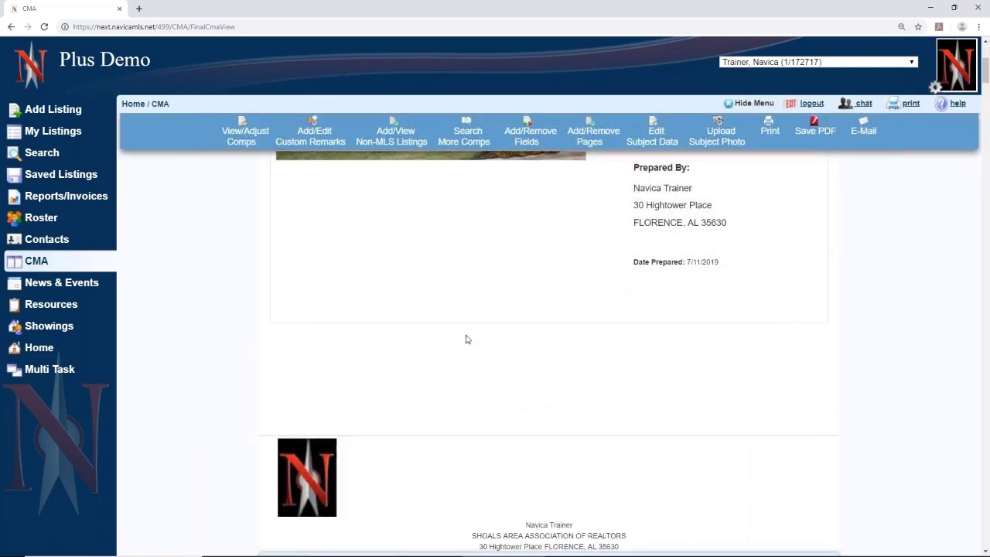
scroll(356, 246, "up", 4)
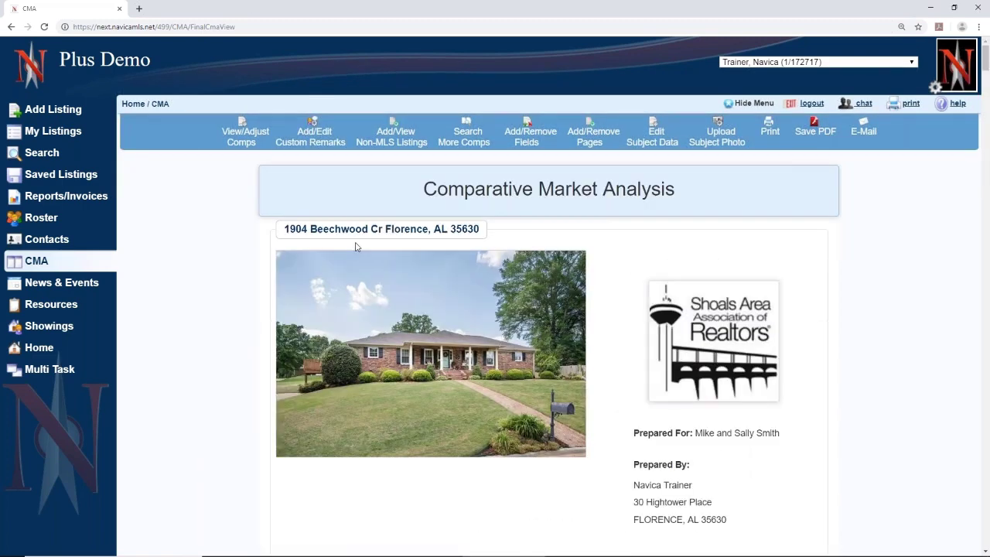
- Submit heading 'I WILL SELL YOUR HOME' with remarks on the best price for the fastest sale
left_click(305, 135)
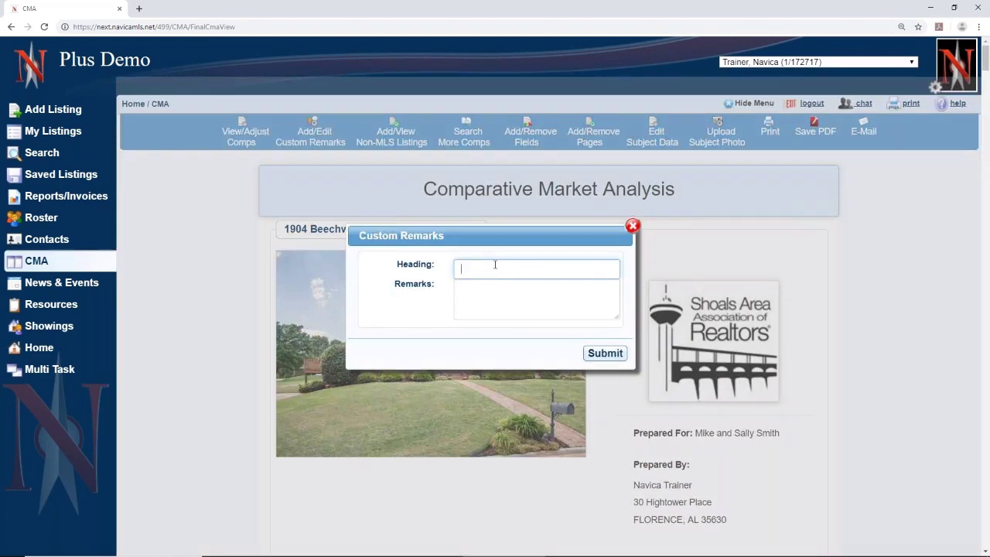
type("I WILL SELL YOUR HOME")
left_click(464, 303)
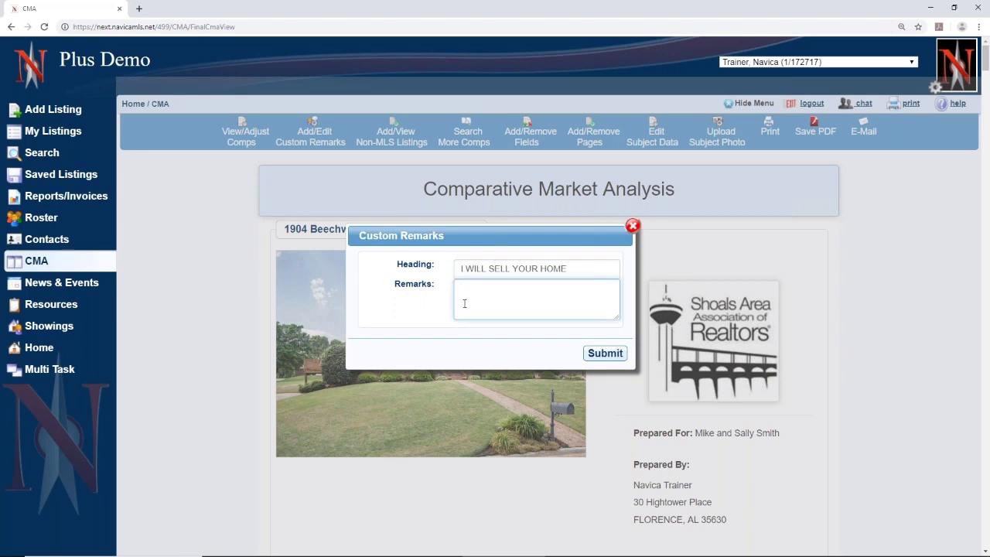
type("THIS CMA WILL HELP US DETERMINE ")
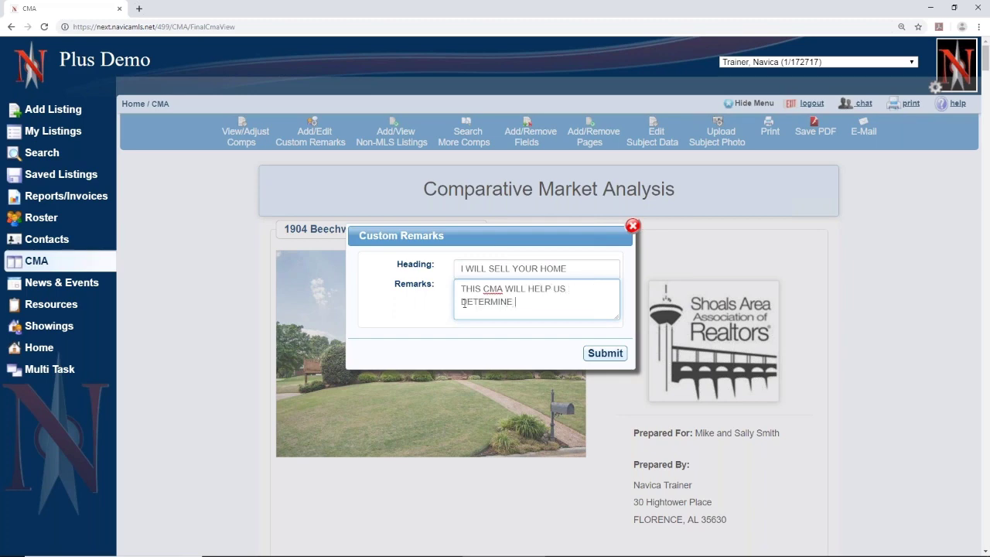
type("THE BEST PRICE FOR THE FASTEE")
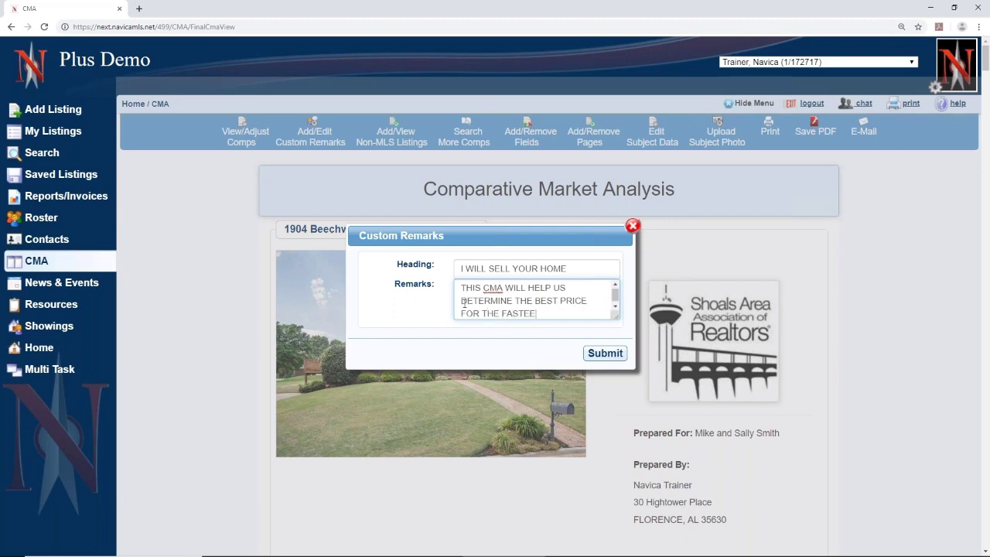
key("BackSpace")
type("ST SALE OF YOUR PROPERTY")
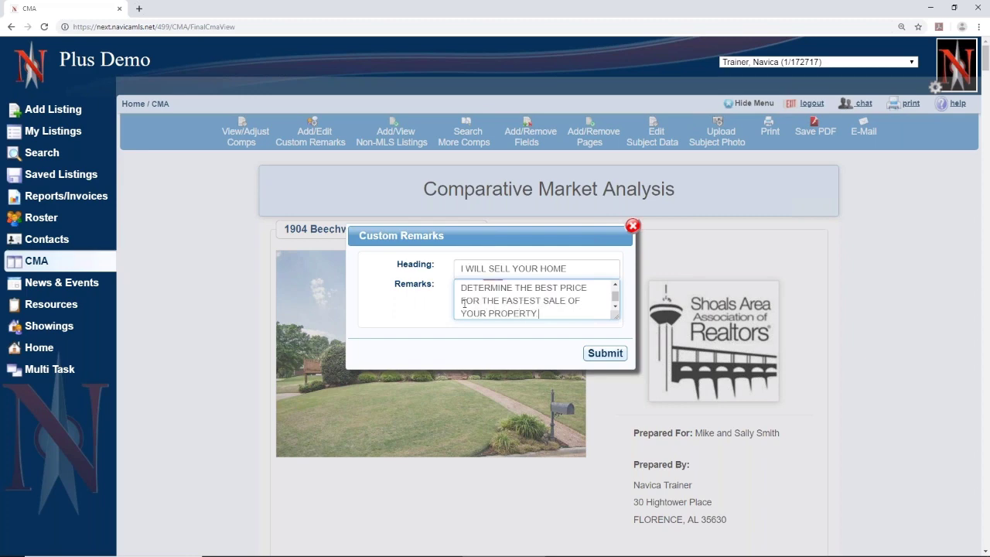
left_click(597, 352)
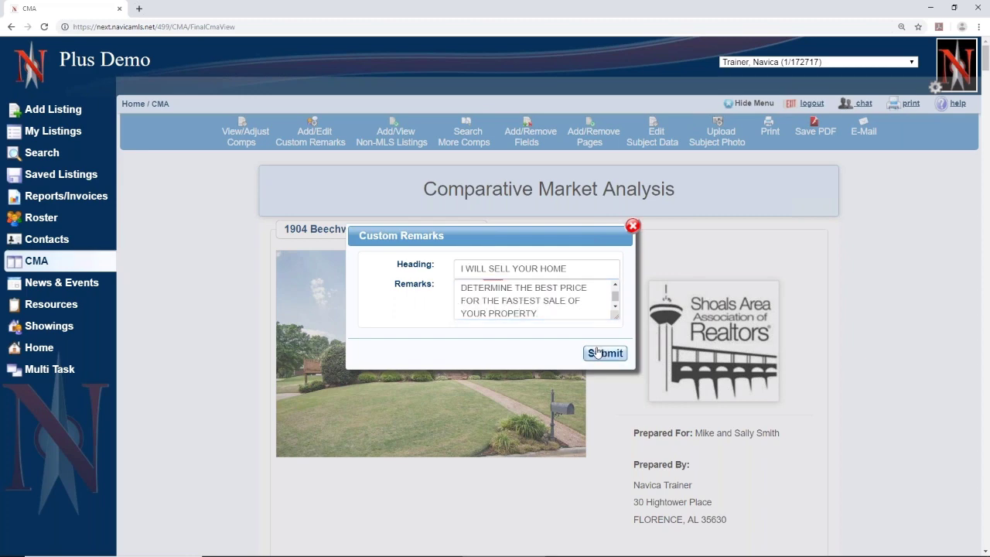
scroll(616, 412, "down", 2)
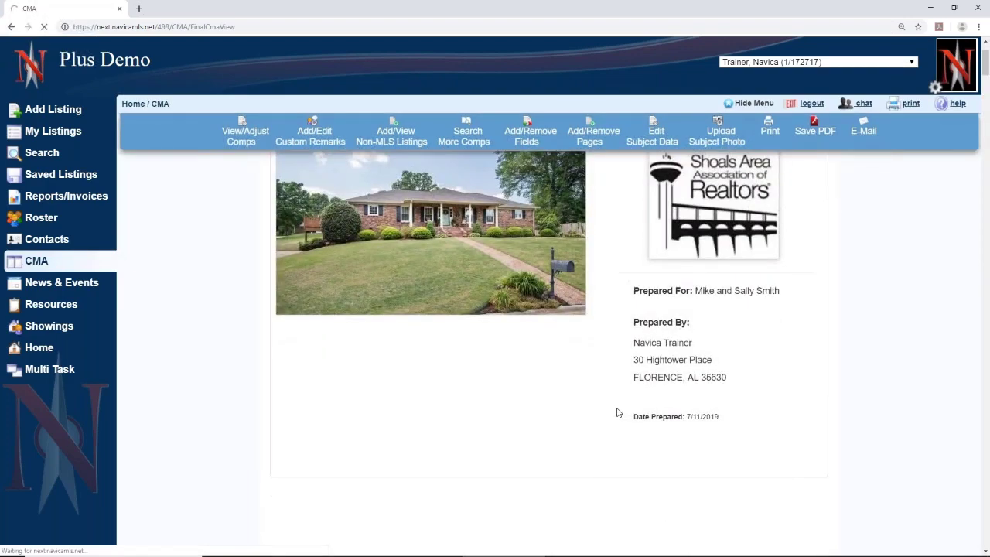
scroll(617, 412, "down", 3)
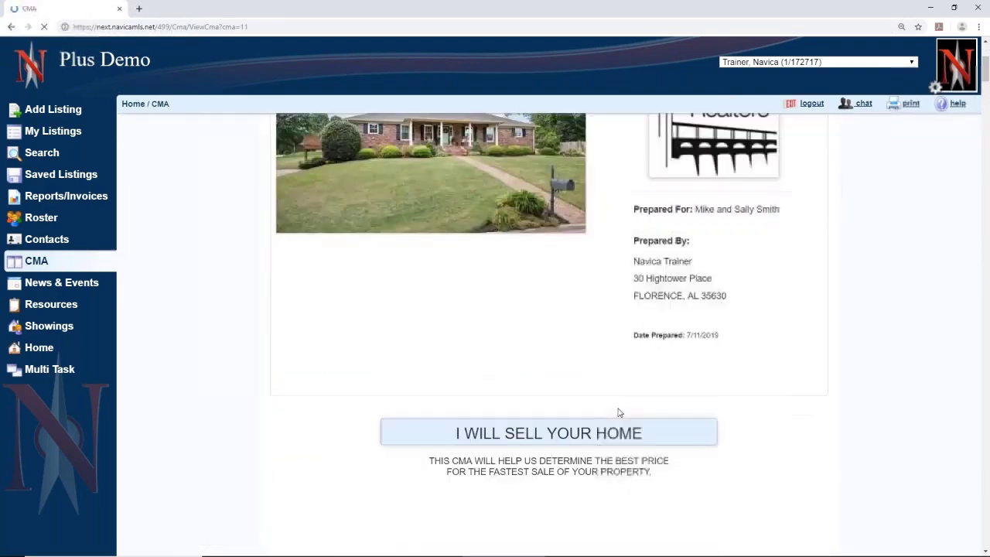
scroll(617, 412, "down", 2)
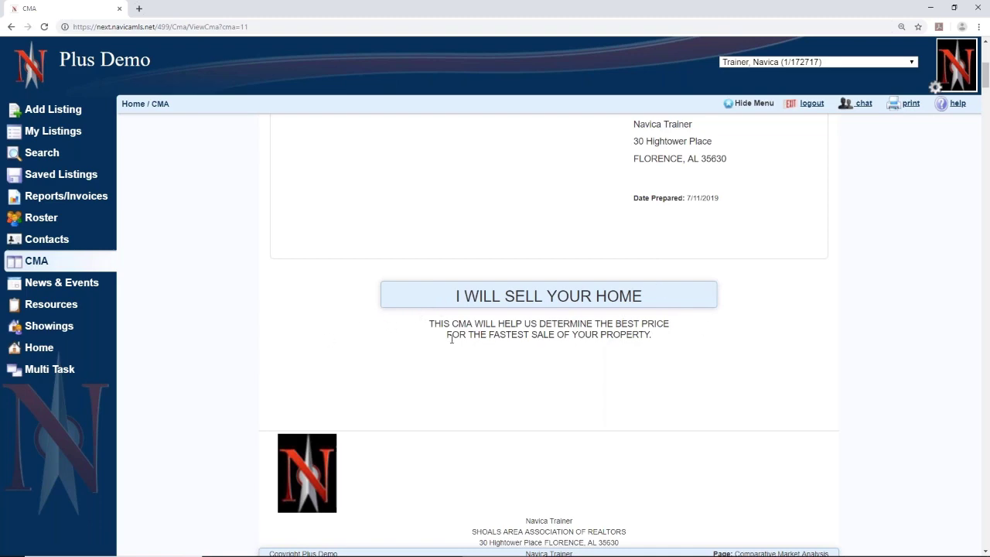
scroll(545, 358, "up", 5)
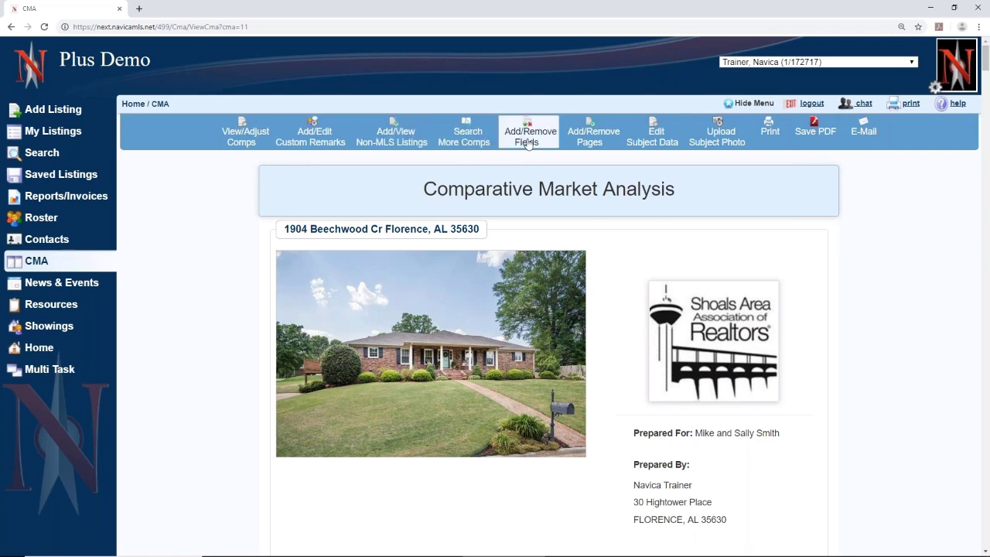
- Bring up the CMA Pages list and edit the Proceeds page's values
left_click(592, 136)
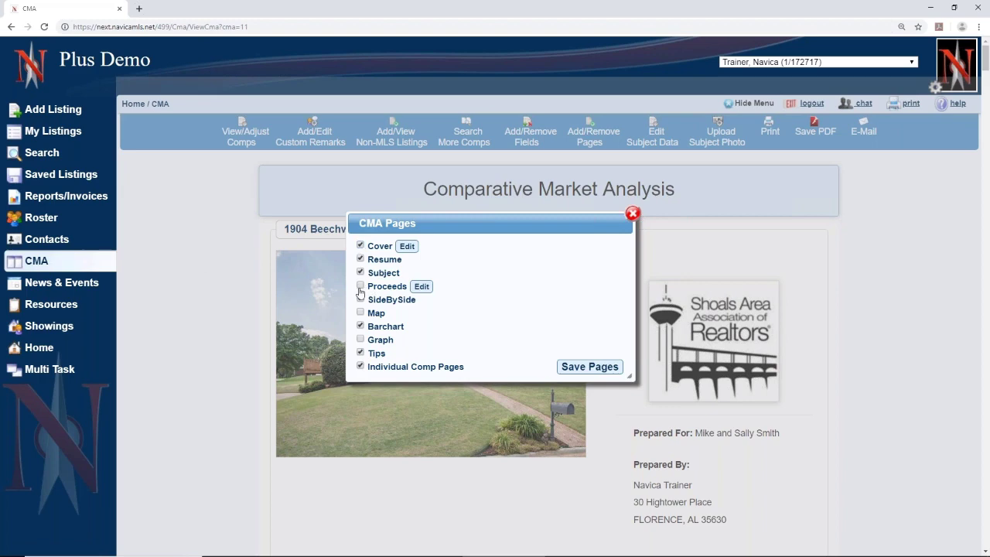
left_click(421, 286)
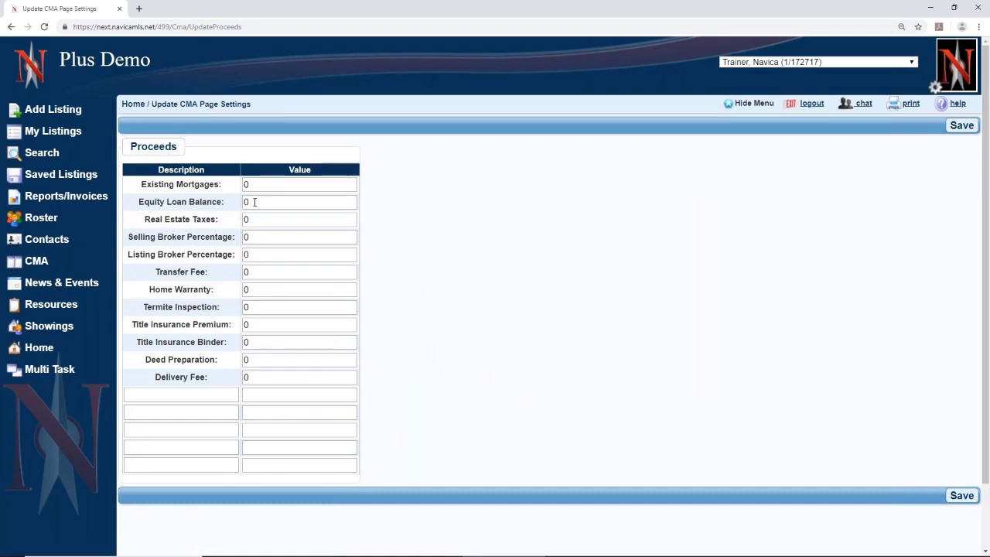
- Save proceeds of 55000 mortgages, 3500 taxes, 3% broker fees and 320 deed preparation
left_click(263, 184)
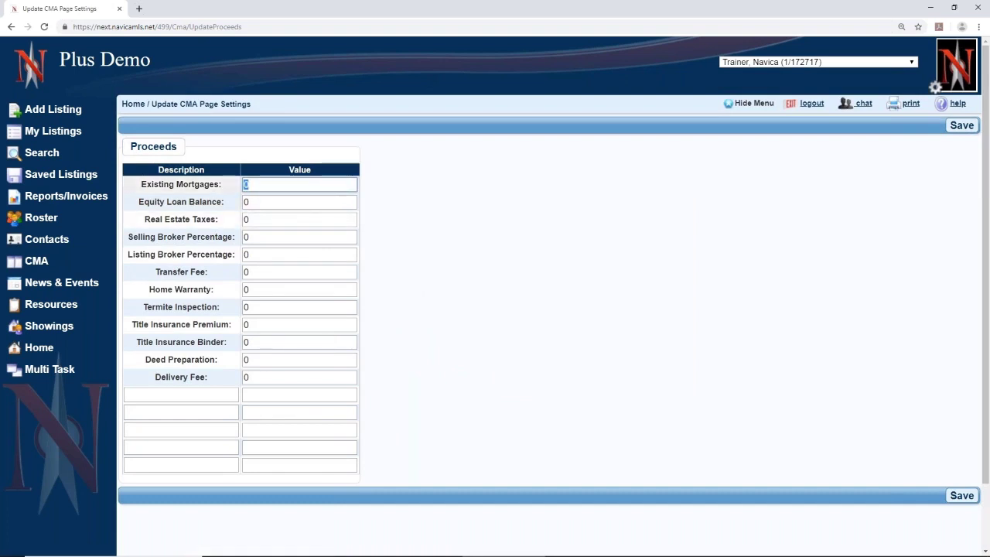
type("55000")
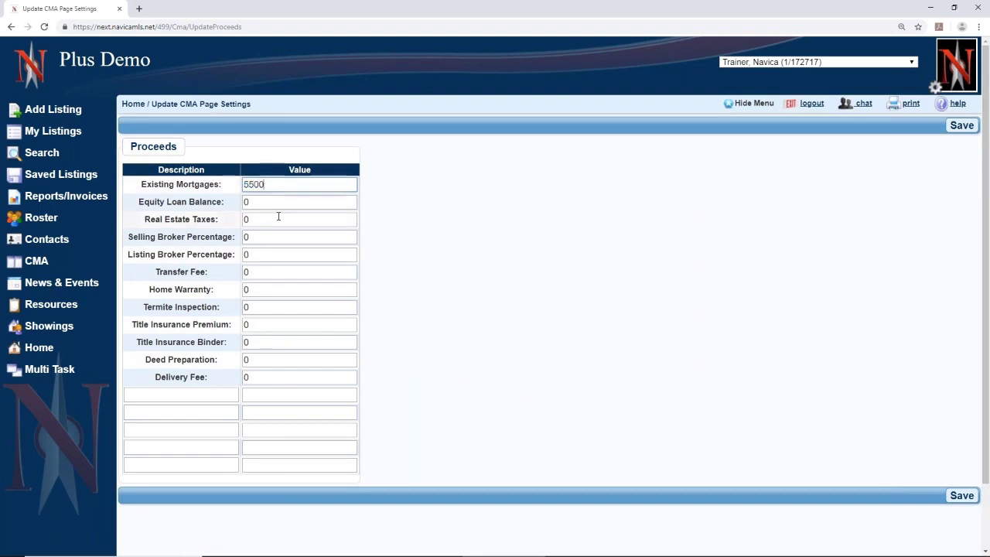
key("Tab")
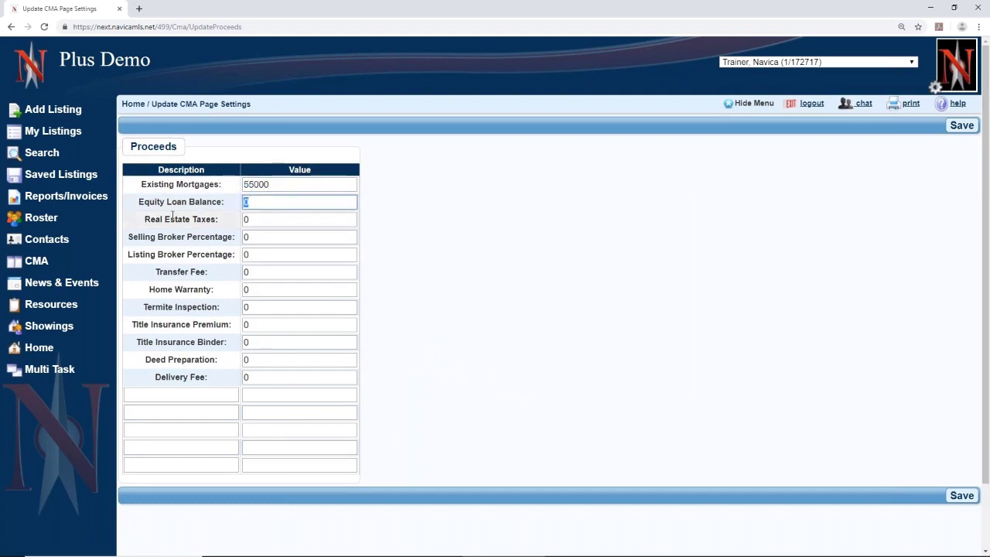
key("Tab")
type("3")
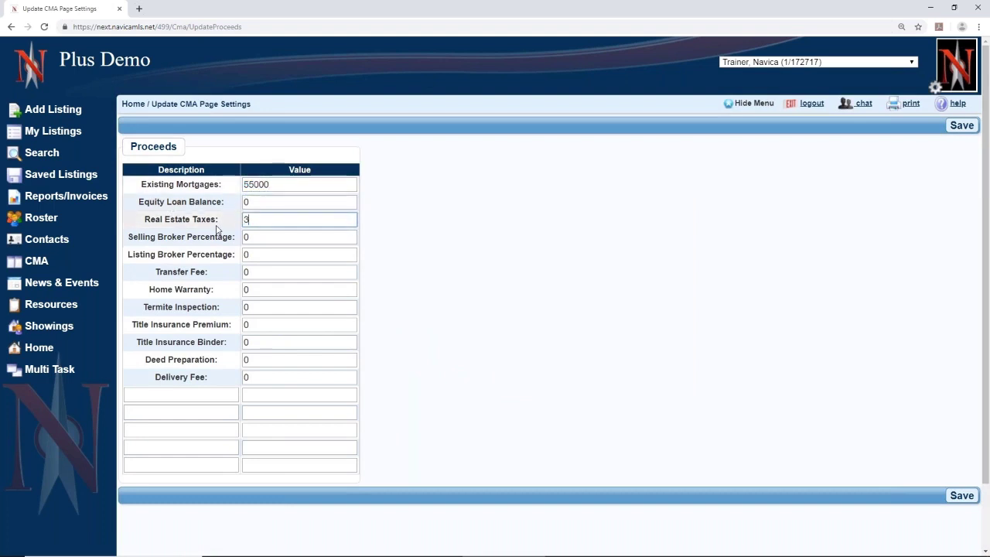
type("500")
left_click(245, 240)
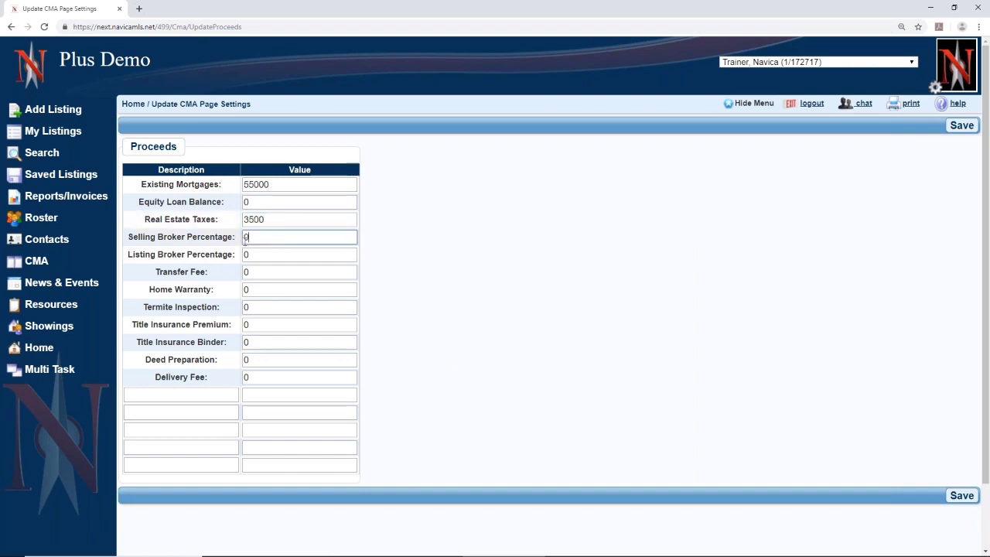
double_click(244, 240)
type("3")
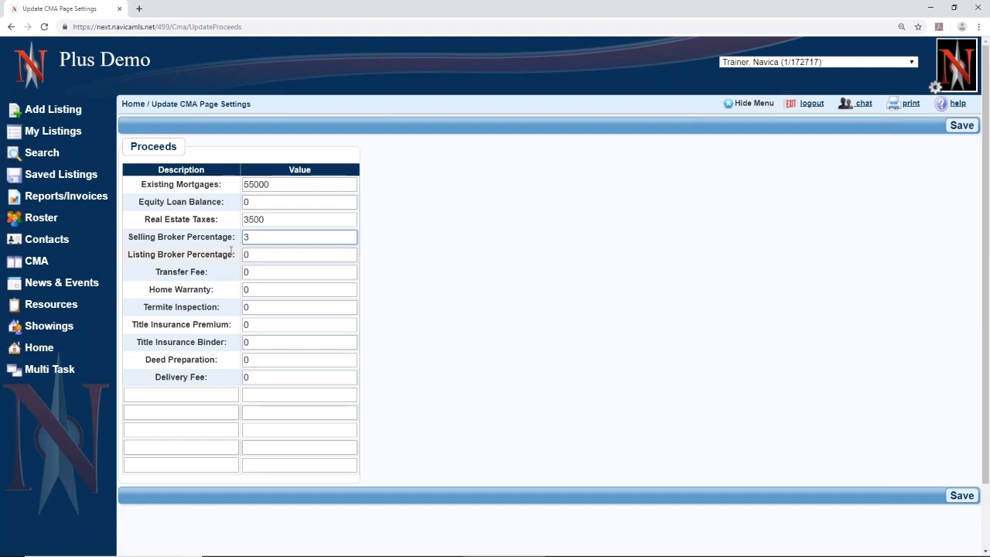
key("Tab")
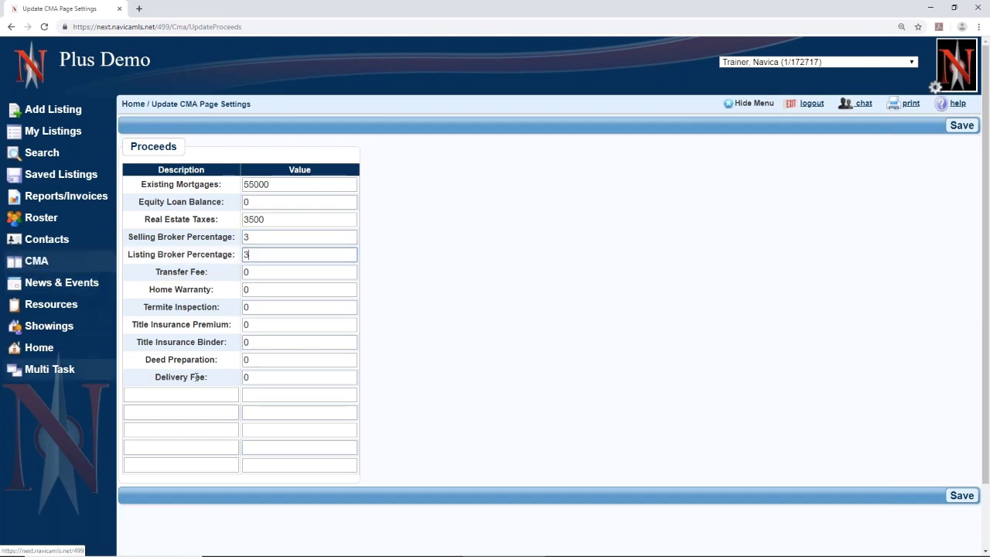
left_click(219, 359)
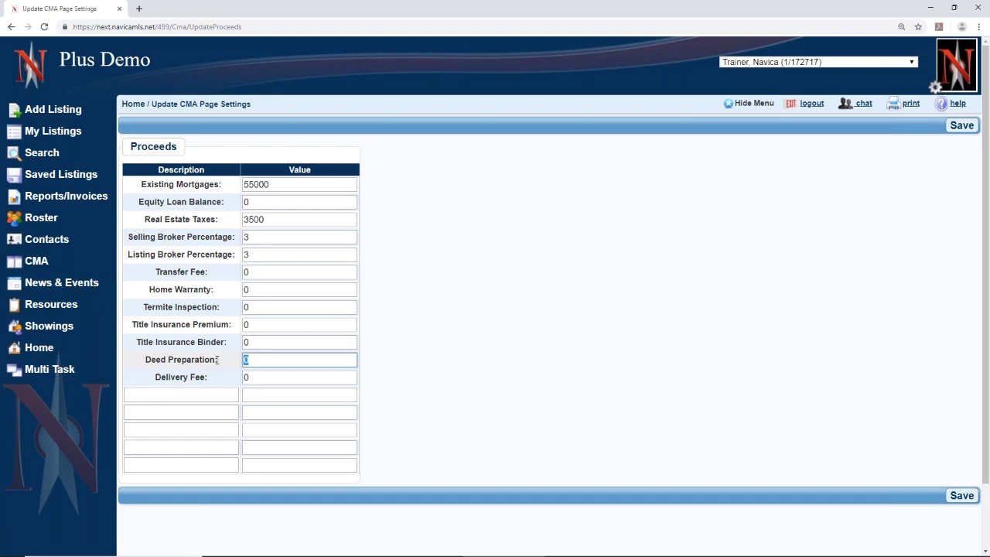
type("320")
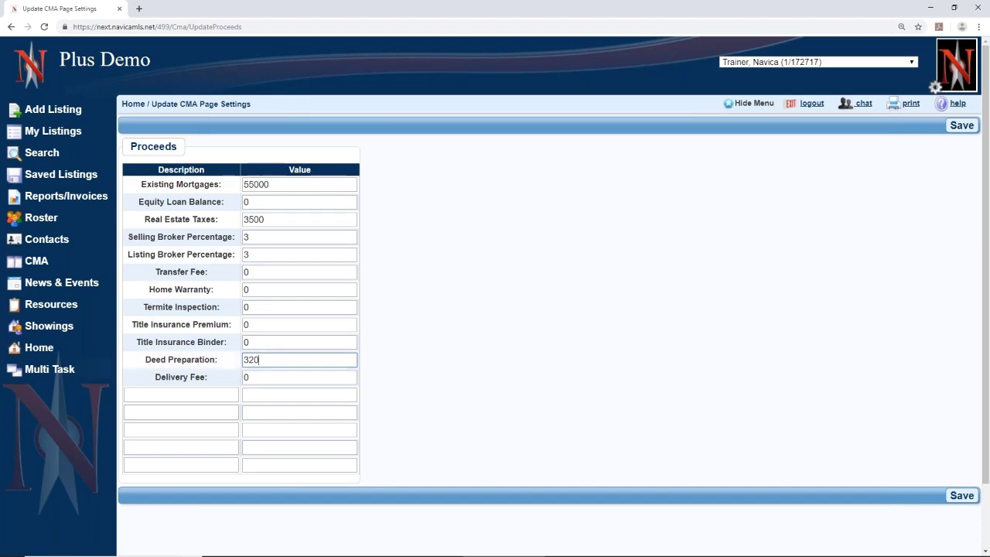
left_click(959, 493)
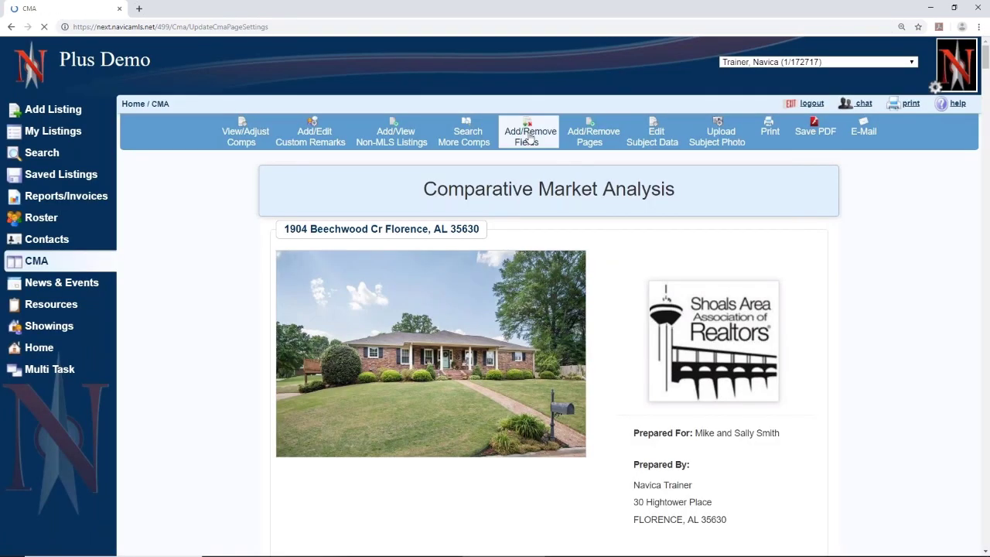
- Close the CMA field choices unchanged and bring up the report pages list
left_click(528, 133)
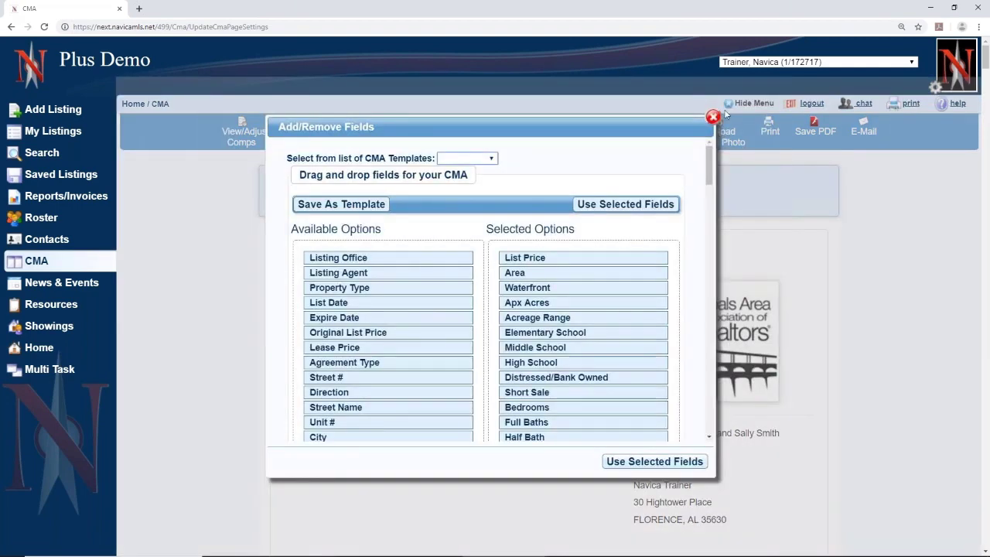
left_click(713, 116)
left_click(592, 133)
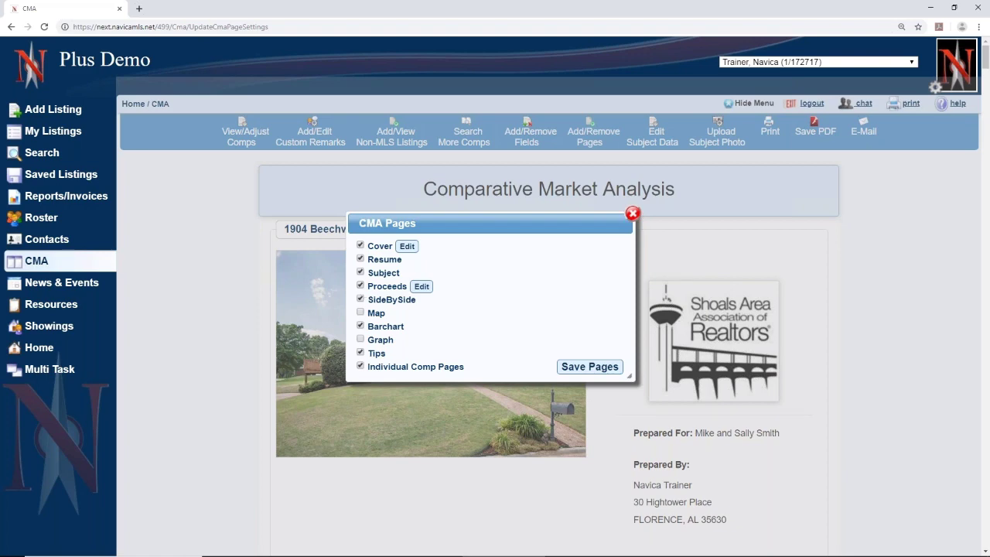
- Tick Barchart and Graph so every CMA page is included, then save the selection
left_click(360, 326)
left_click(360, 339)
left_click(360, 326)
left_click(360, 326)
left_click_drag(373, 383, 469, 371)
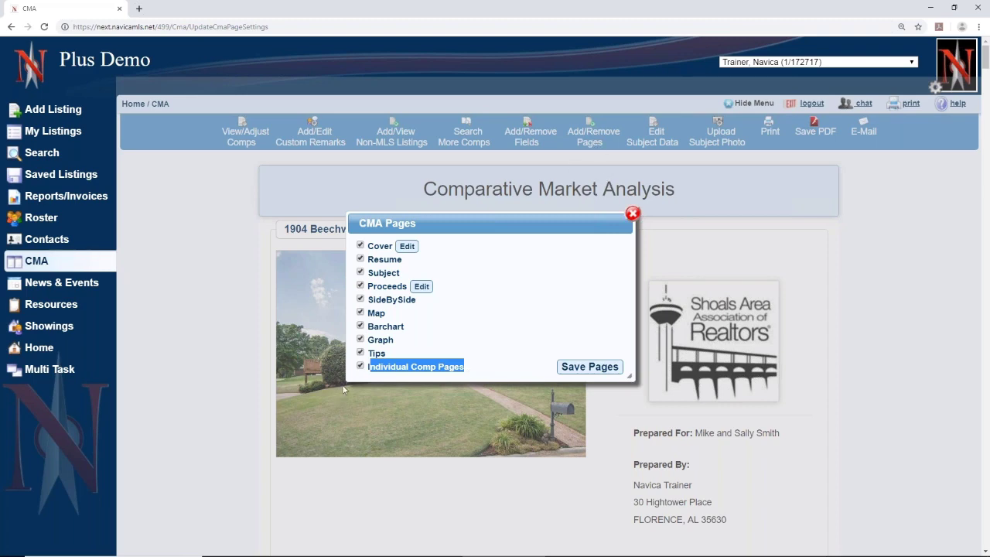
left_click(596, 371)
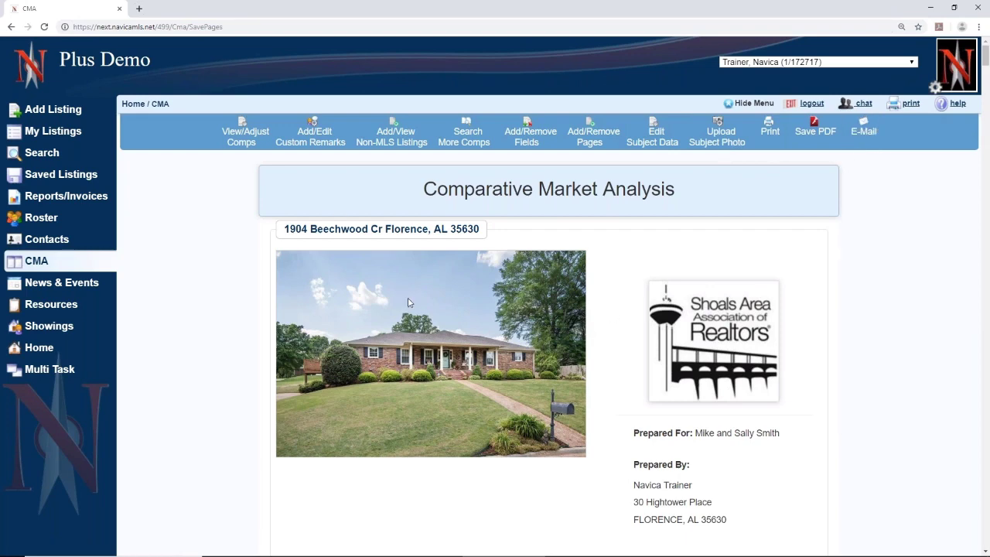
- Scroll past the remarks, resume and subject pages to Sold Comparable Stats ($345,500 average, 5.25 days)
scroll(410, 303, "down", 3)
scroll(410, 303, "up", 3)
scroll(770, 358, "down", 2)
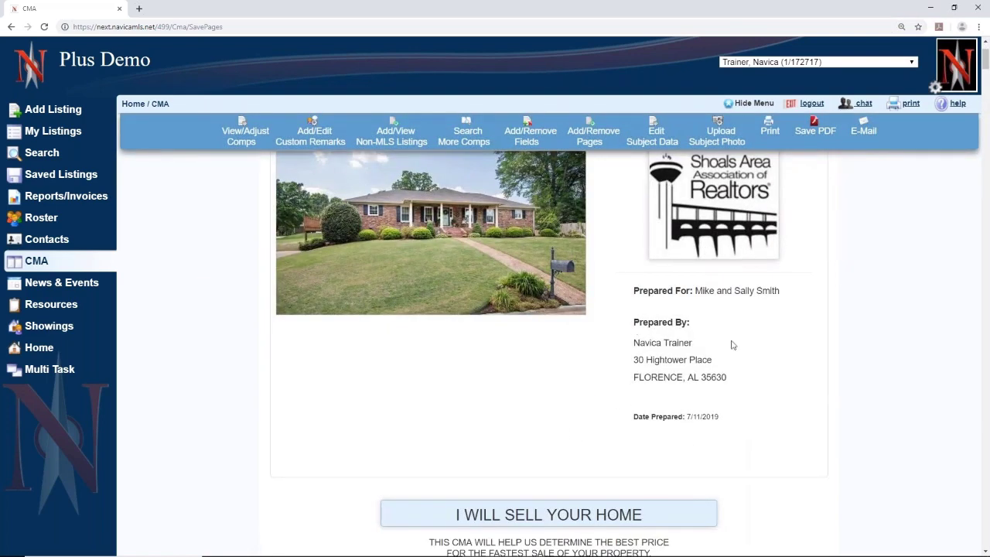
scroll(731, 354, "down", 2)
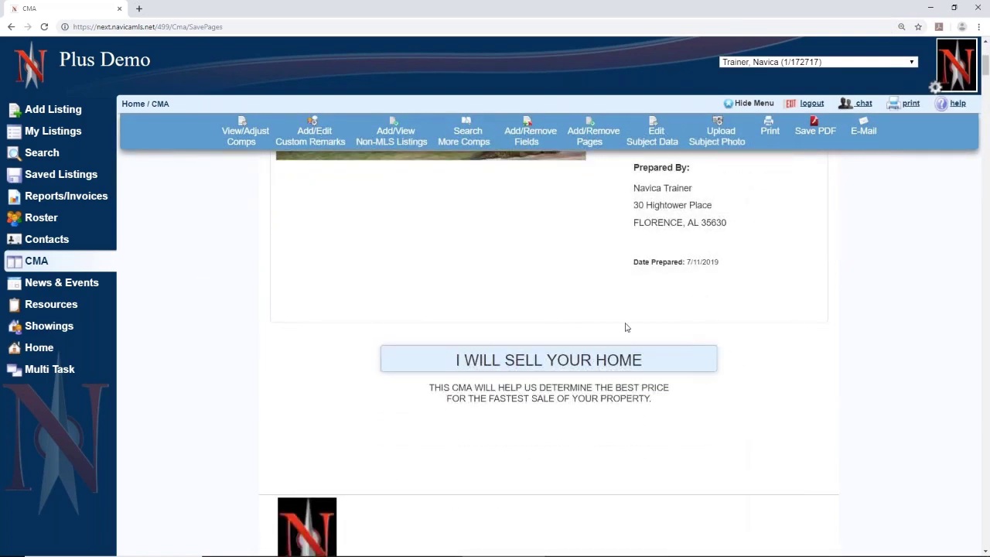
scroll(358, 326, "down", 3)
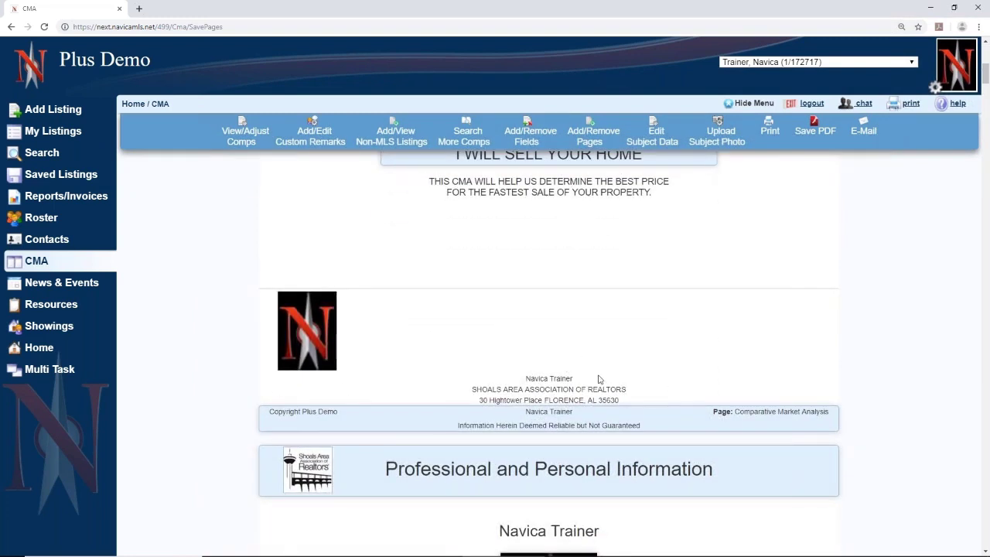
scroll(611, 391, "down", 1)
scroll(612, 390, "down", 2)
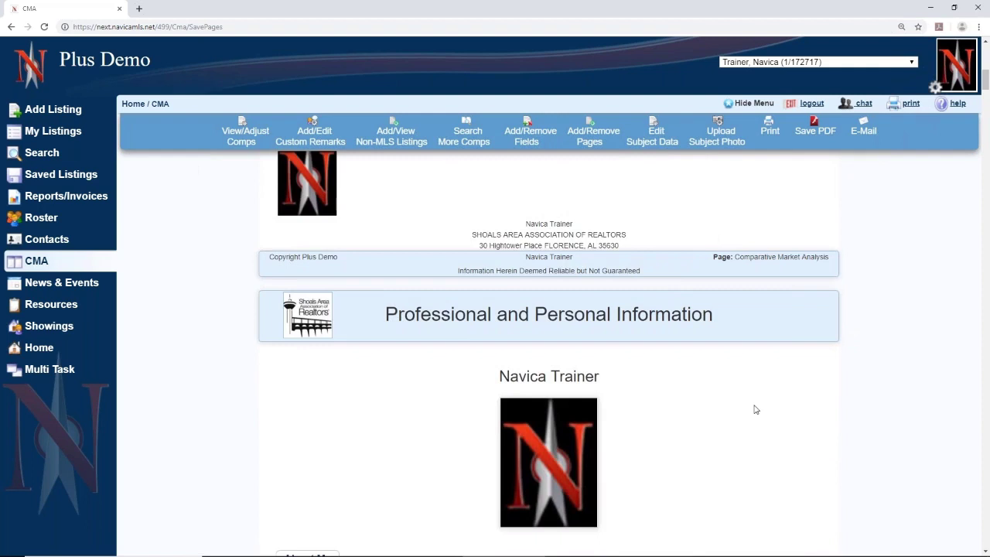
scroll(754, 408, "down", 3)
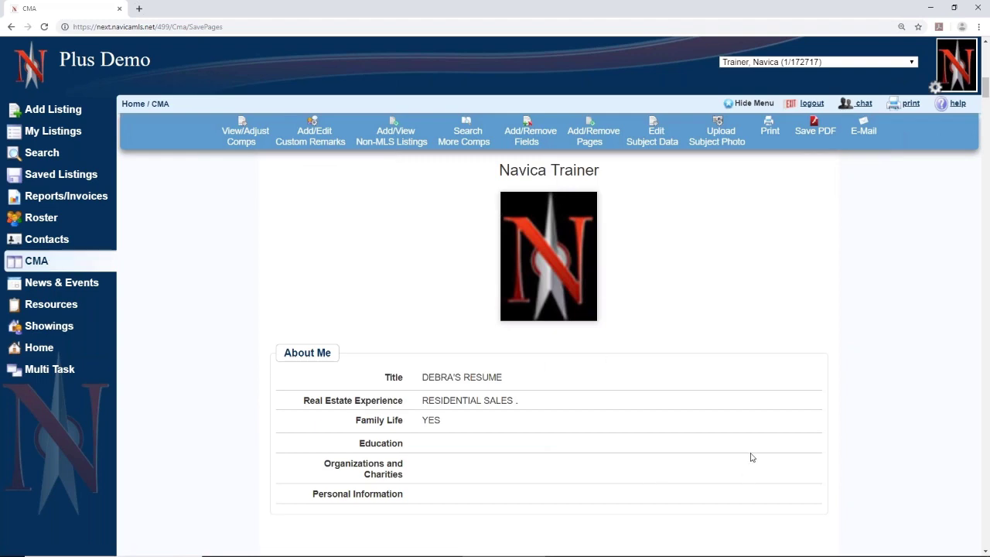
scroll(721, 409, "down", 5)
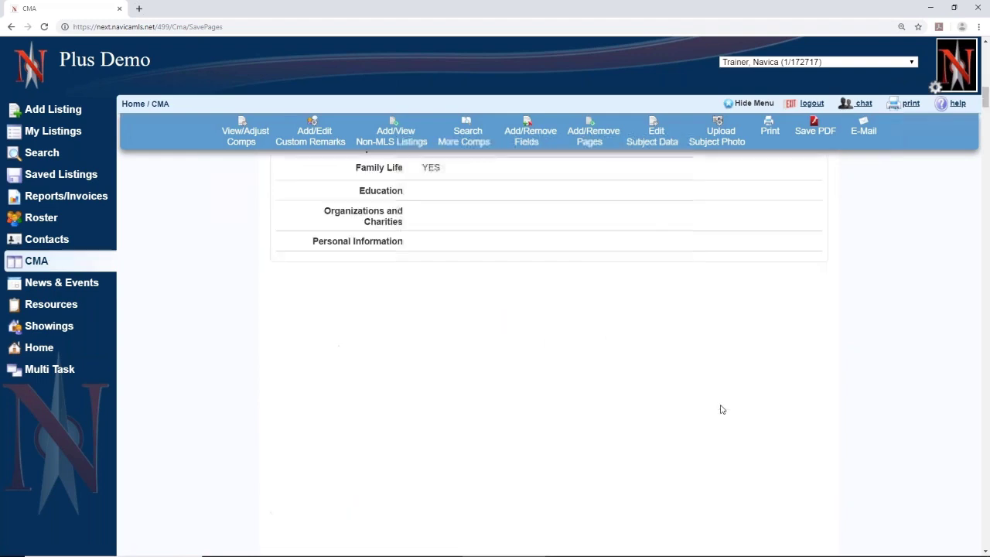
scroll(721, 408, "down", 3)
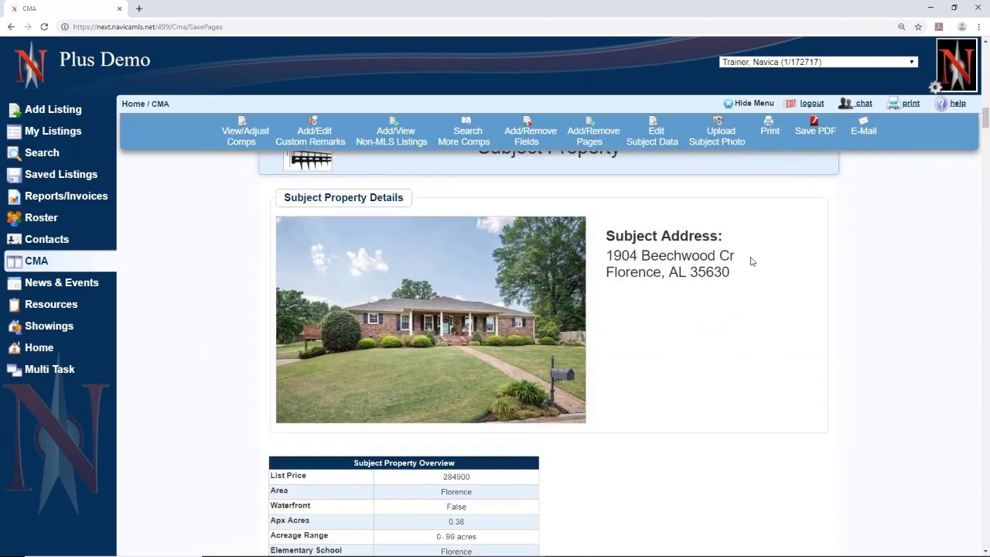
scroll(685, 377, "down", 3)
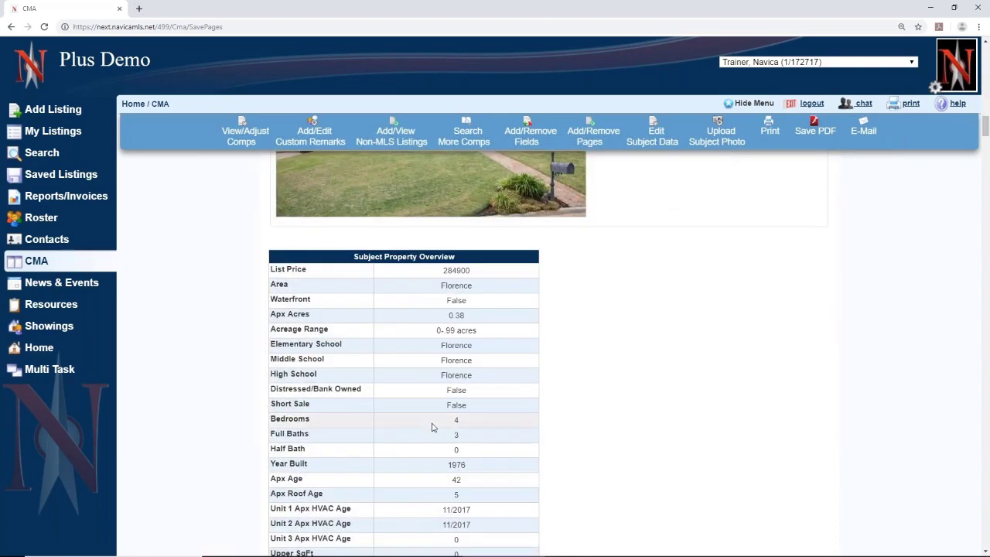
scroll(430, 427, "down", 6)
scroll(432, 427, "down", 3)
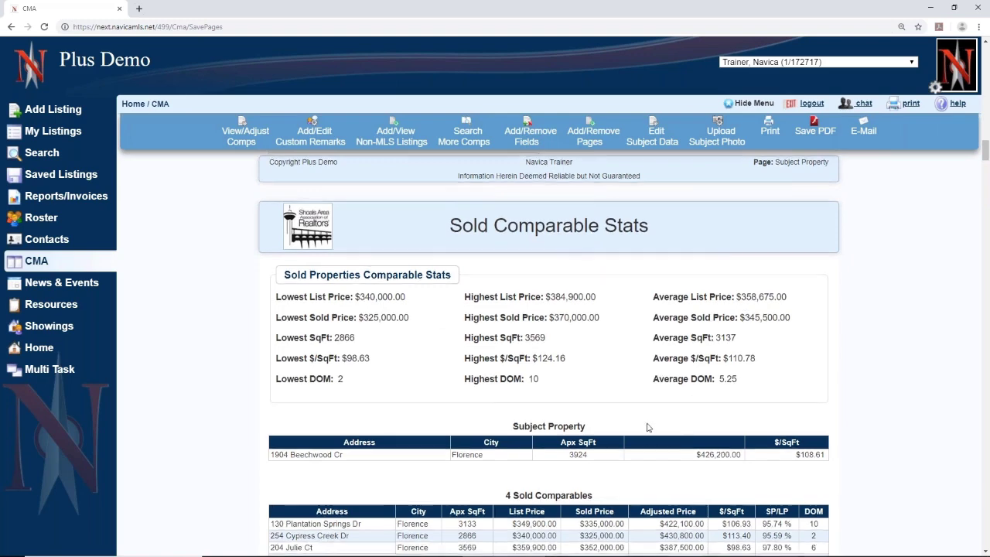
- Scroll from Sold Comparable Stats to Sold Comparable 1 and highlight its agent comments
scroll(649, 428, "down", 2)
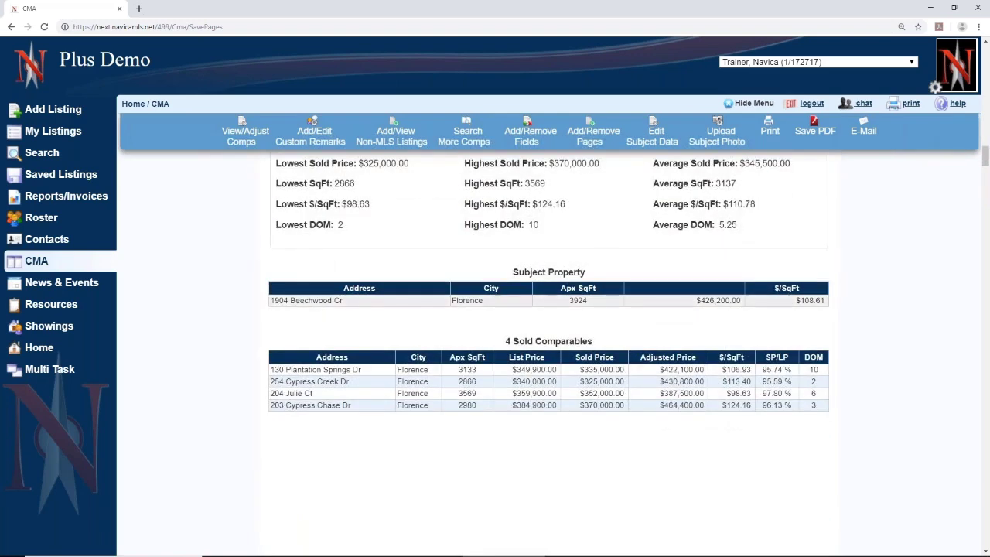
scroll(686, 341, "up", 1)
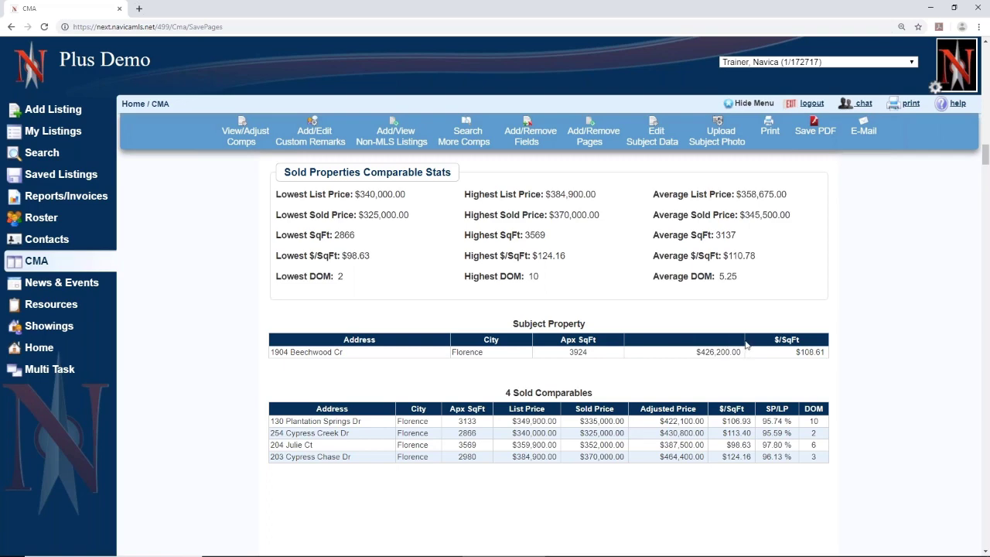
scroll(746, 350, "up", 2)
scroll(747, 350, "down", 3)
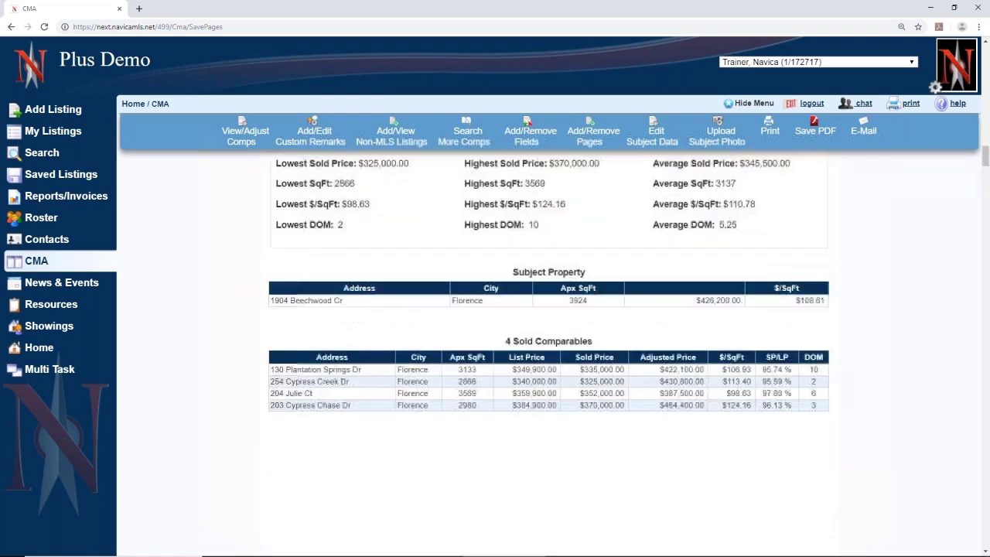
scroll(531, 279, "down", 2)
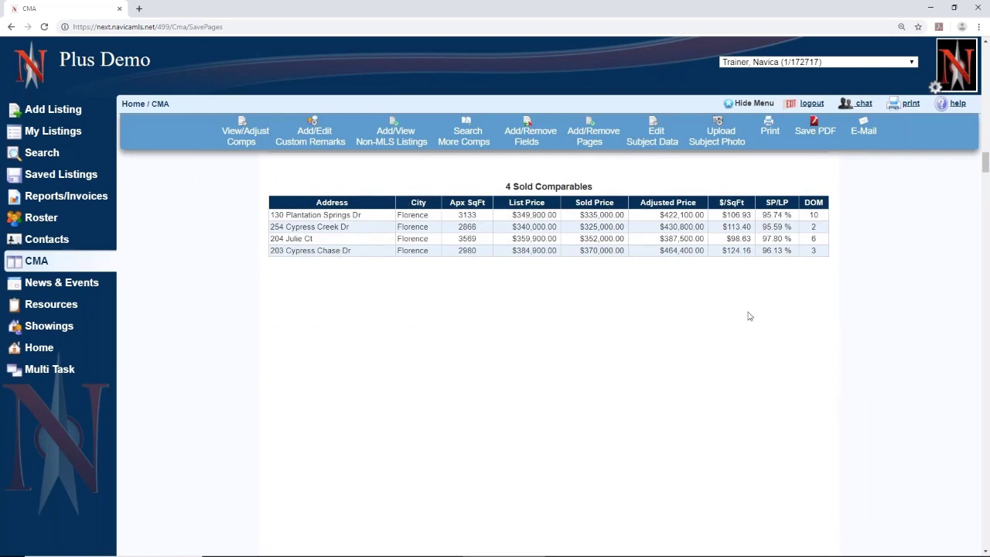
scroll(749, 315, "down", 6)
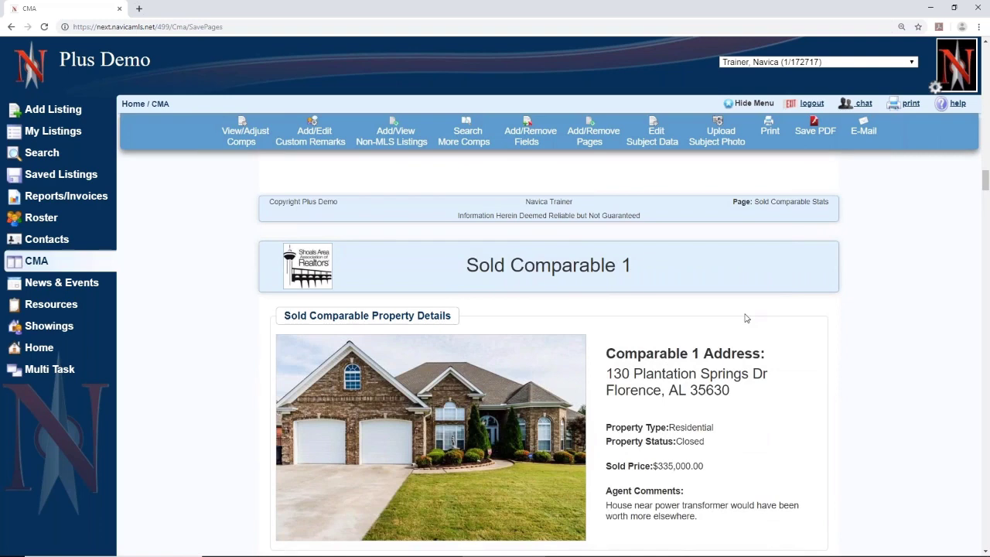
scroll(745, 317, "down", 1)
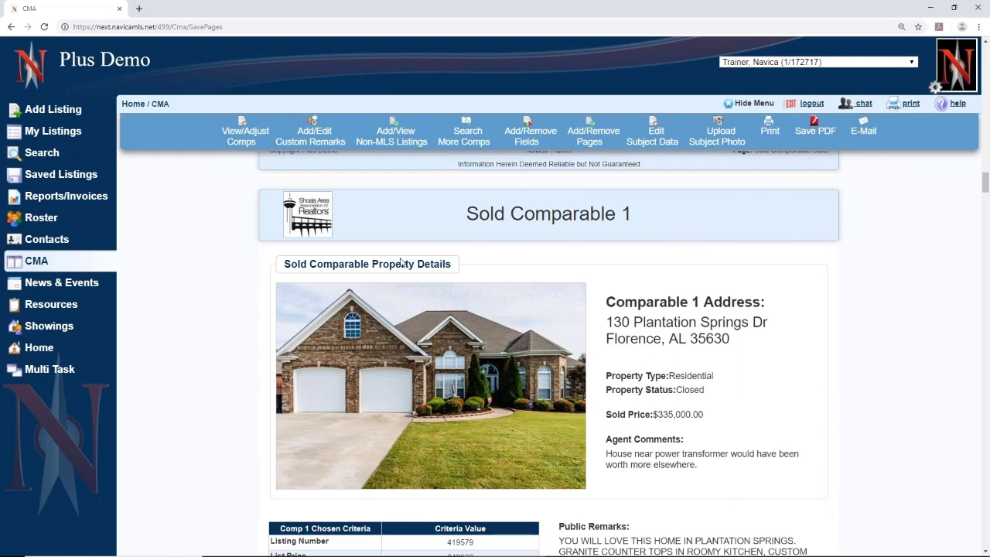
scroll(822, 386, "down", 1)
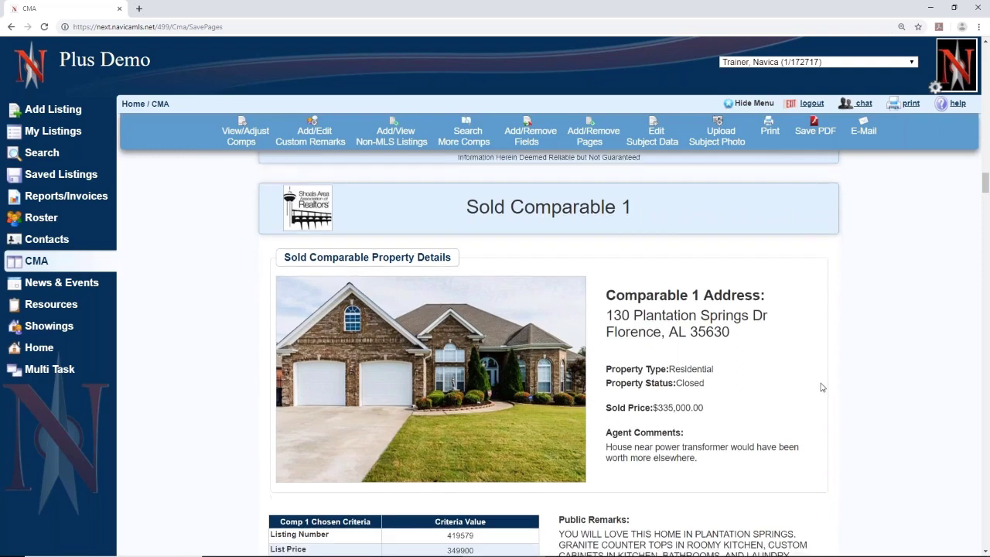
left_click_drag(607, 404, 746, 426)
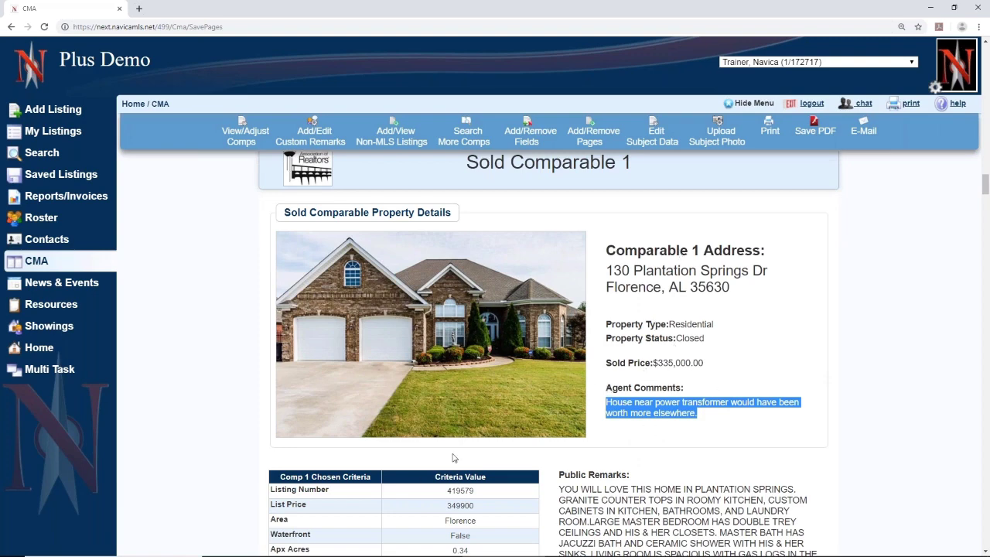
- Scroll through Sold Comparables 2–4 down to the Estimated Seller's Proceeds page
scroll(455, 457, "down", 3)
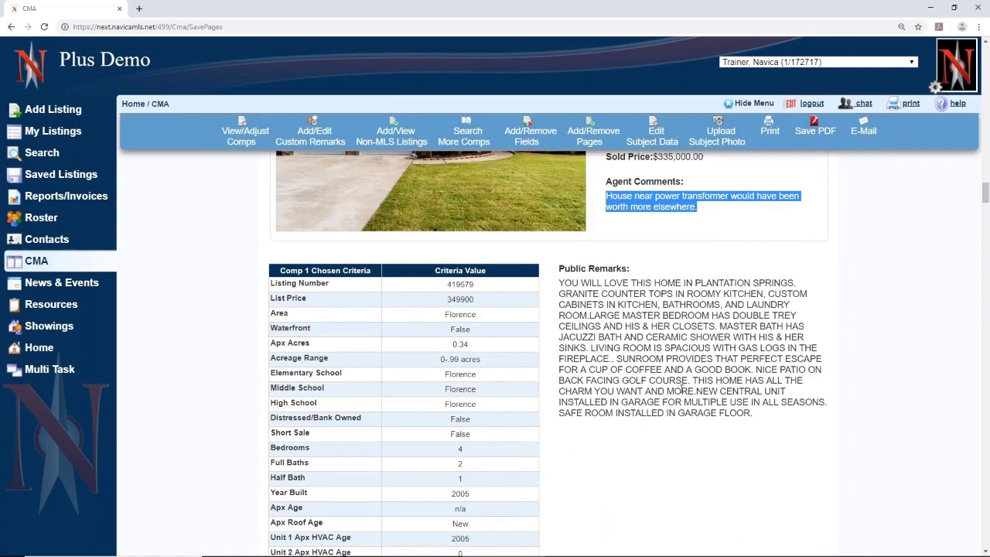
scroll(717, 381, "down", 8)
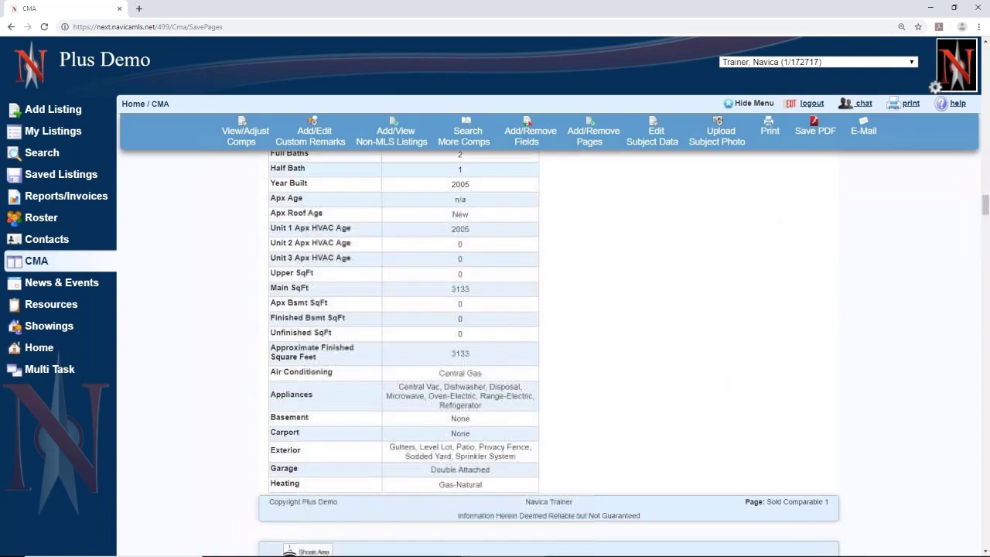
scroll(548, 356, "down", 2)
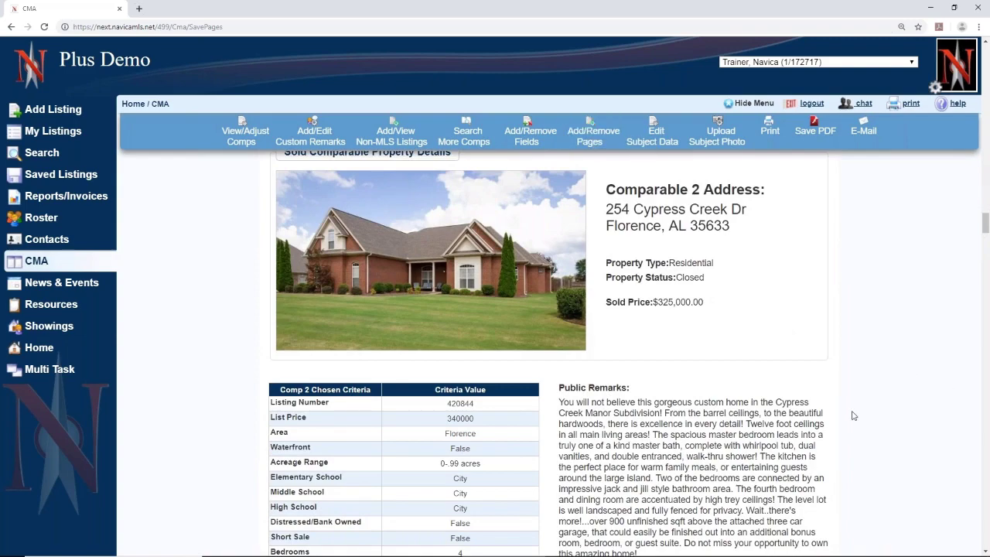
scroll(853, 416, "down", 15)
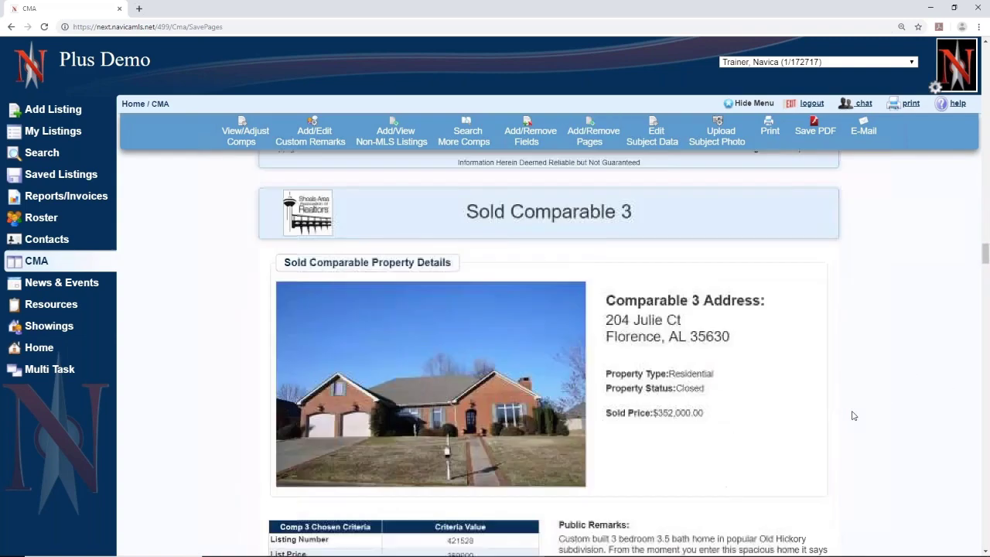
scroll(853, 416, "down", 15)
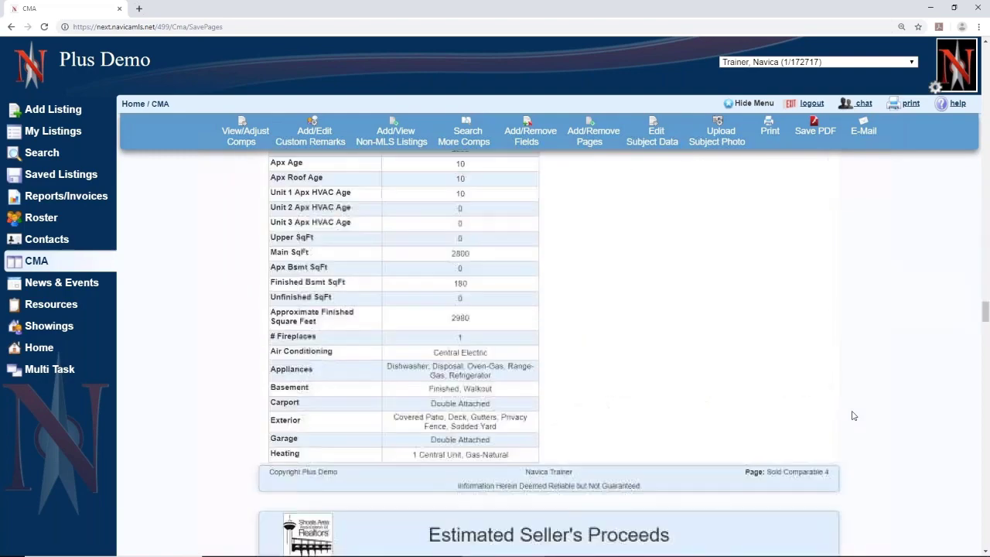
scroll(853, 415, "down", 1)
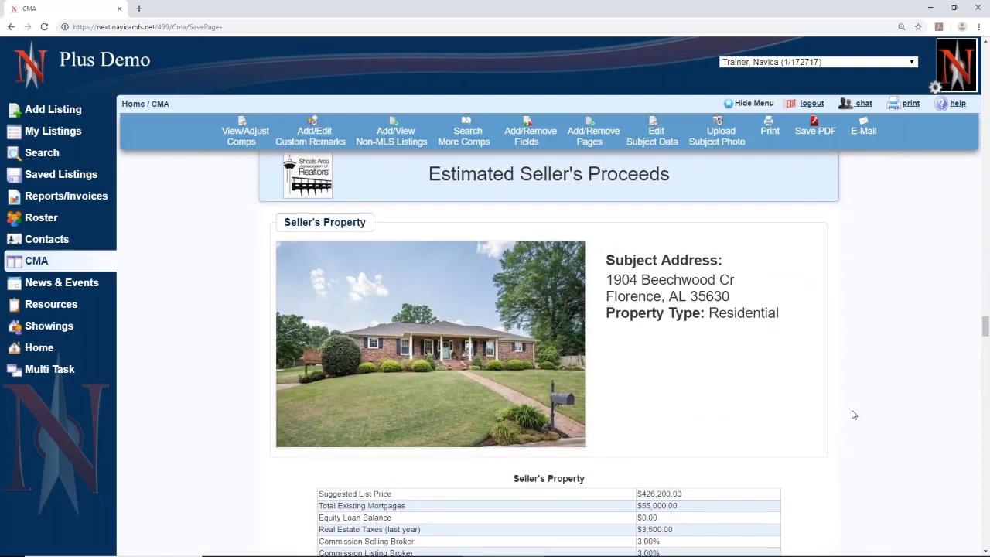
- Highlight the $392,104.00 lowest offer and $311,416.66 proceeds, then continue to Side by Side Comparison
scroll(853, 415, "down", 1)
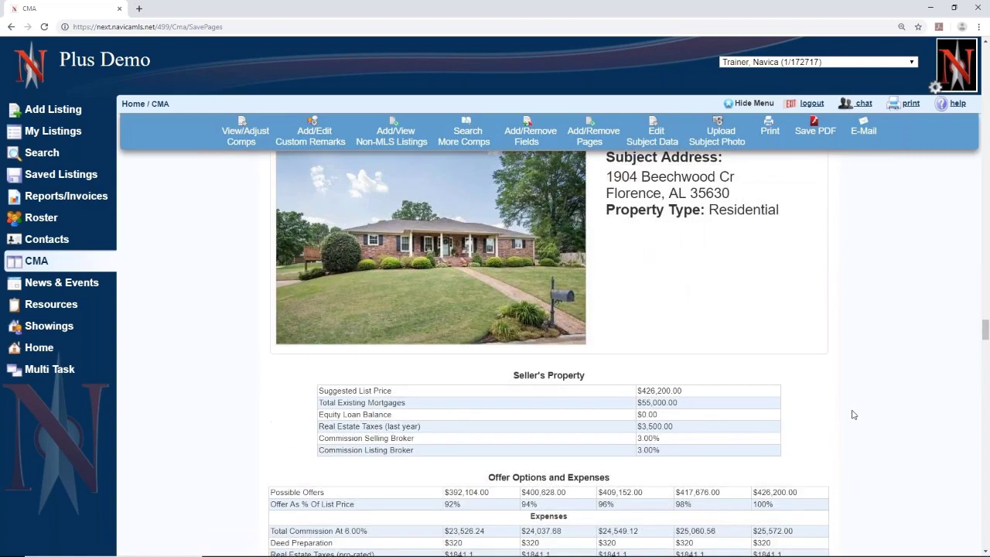
scroll(853, 415, "down", 2)
scroll(853, 414, "up", 3)
scroll(853, 411, "down", 4)
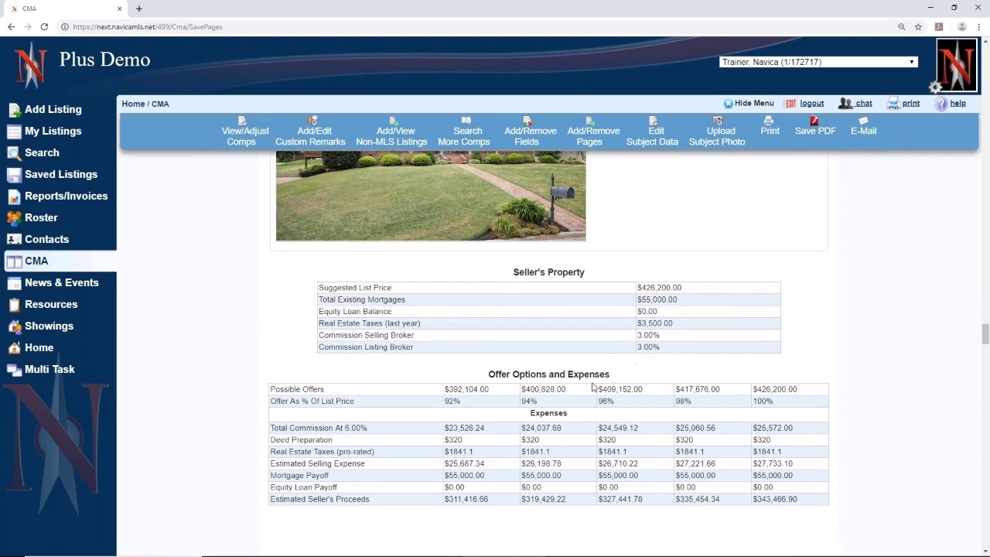
scroll(395, 410, "down", 2)
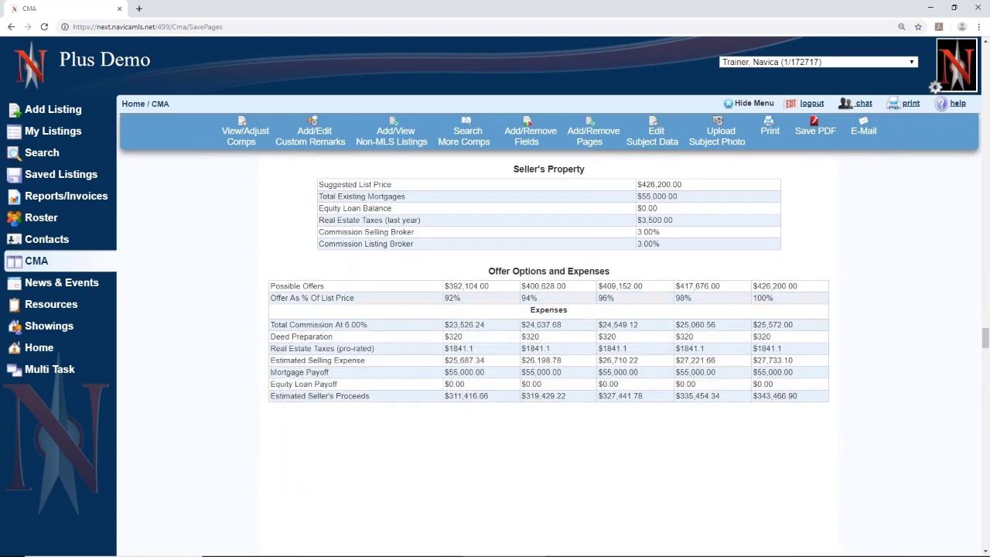
left_click_drag(445, 285, 489, 286)
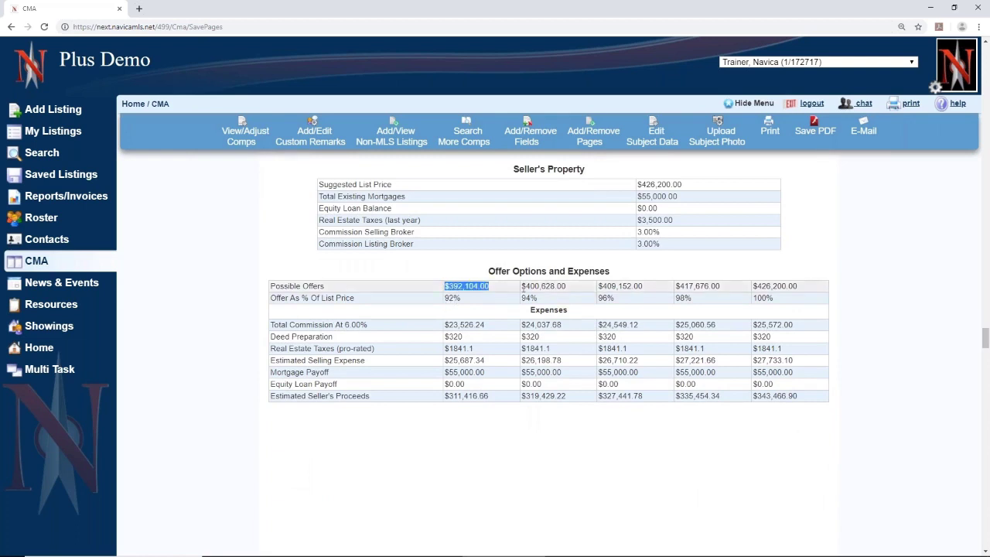
left_click_drag(447, 396, 499, 400)
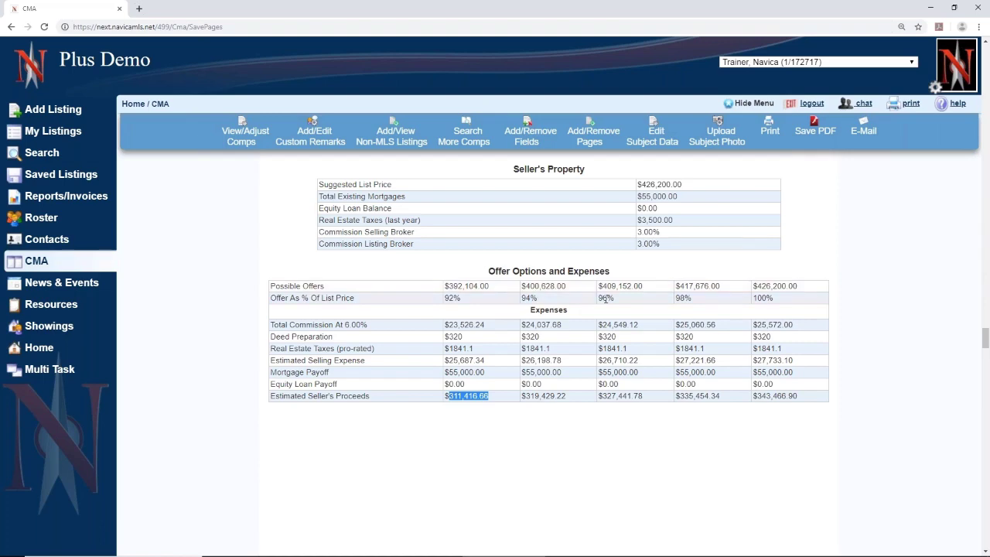
scroll(909, 348, "up", 2)
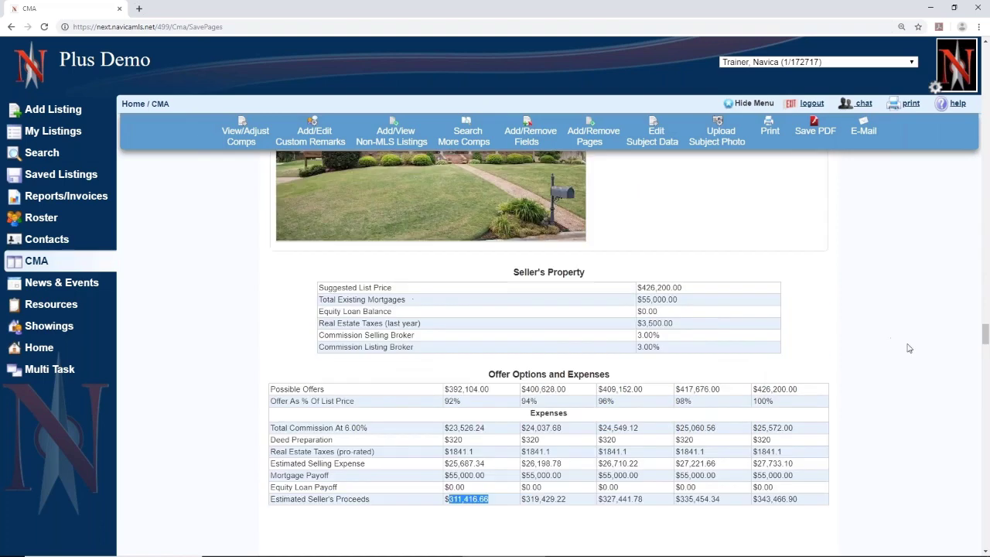
scroll(910, 348, "down", 2)
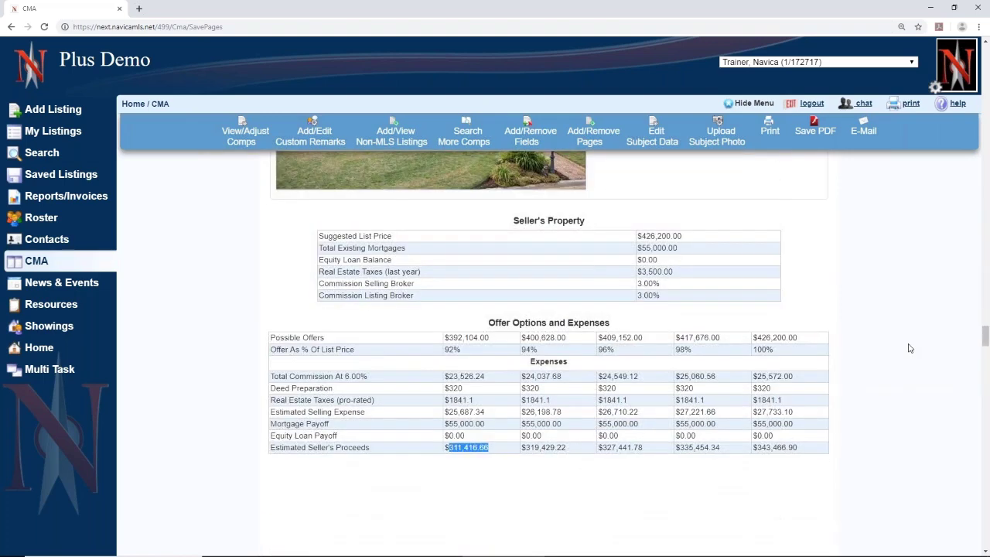
scroll(910, 348, "down", 3)
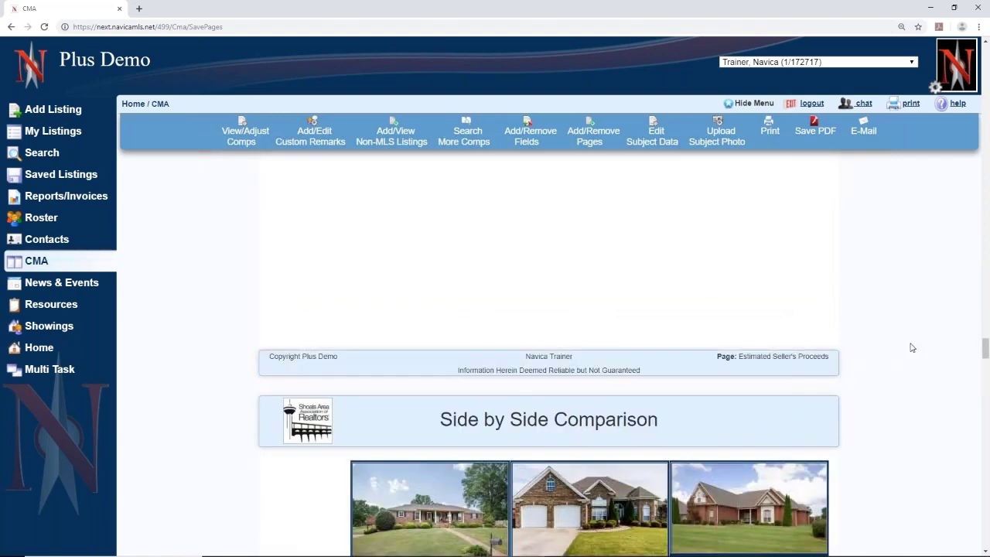
- Highlight Comparable 1's 26.00% adjustment in the side-by-side table, then scroll to Mapped Comparables
scroll(911, 346, "down", 4)
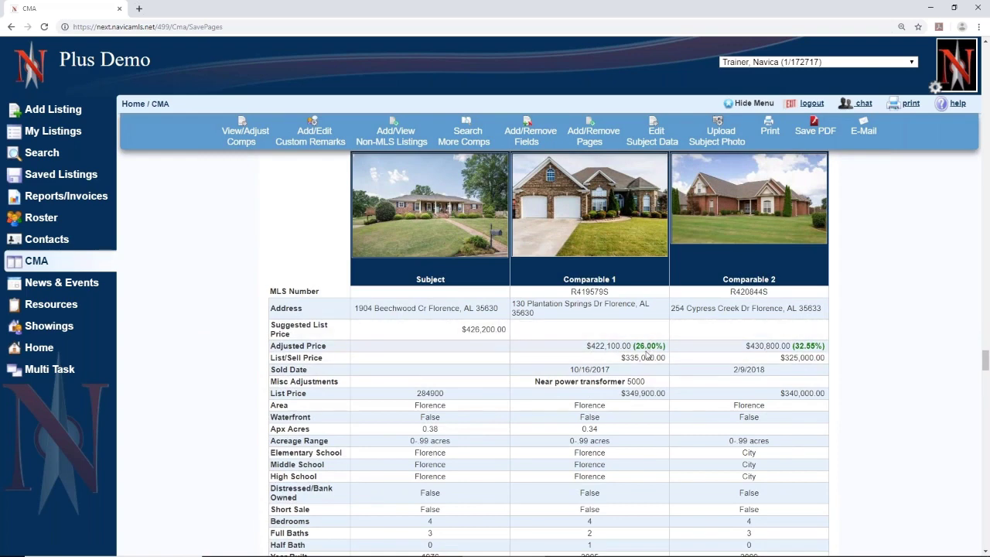
scroll(645, 354, "down", 4)
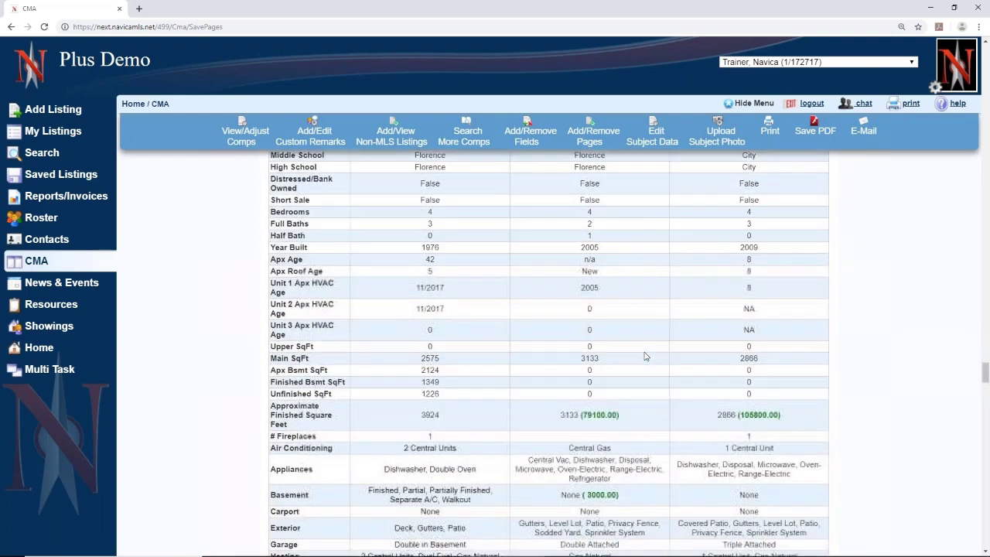
scroll(655, 291, "up", 4)
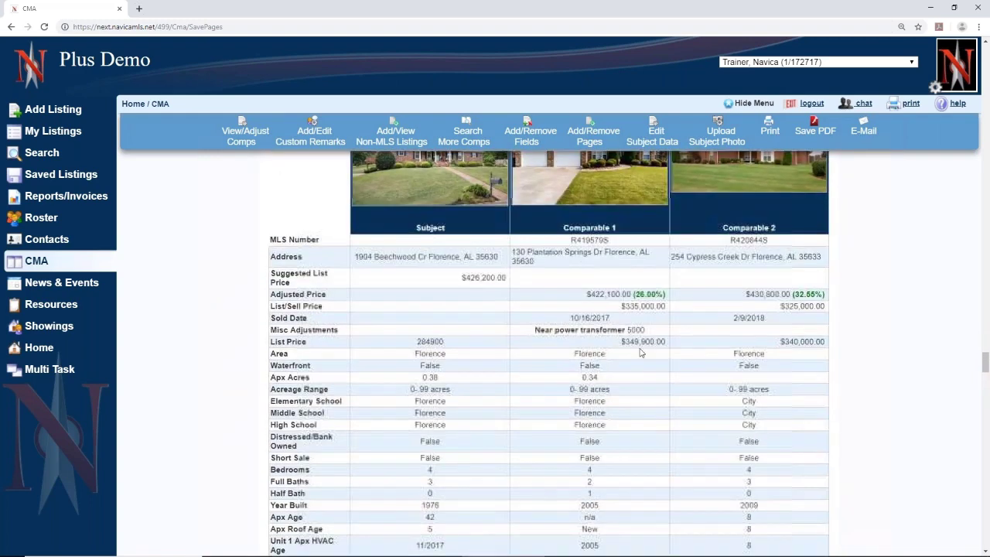
left_click_drag(632, 294, 665, 294)
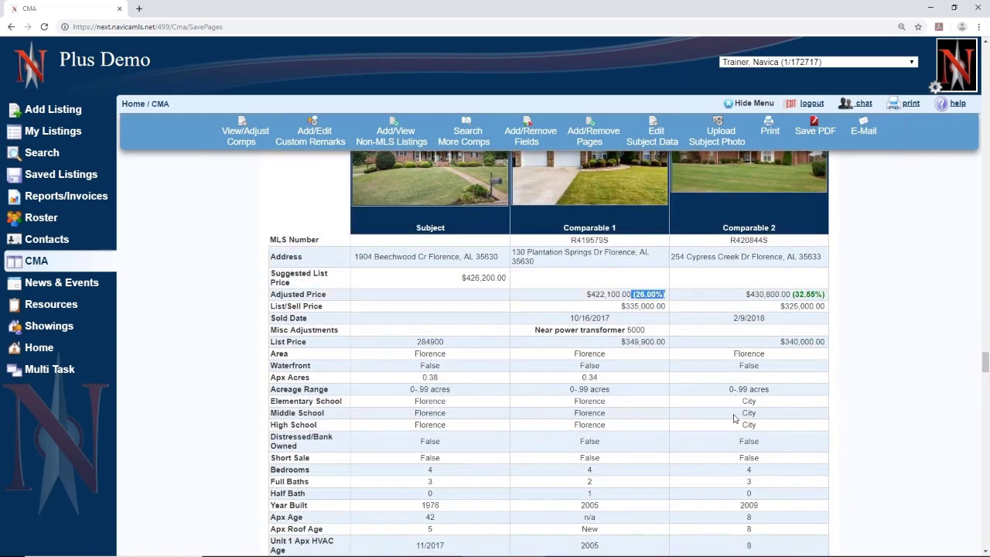
scroll(735, 418, "down", 20)
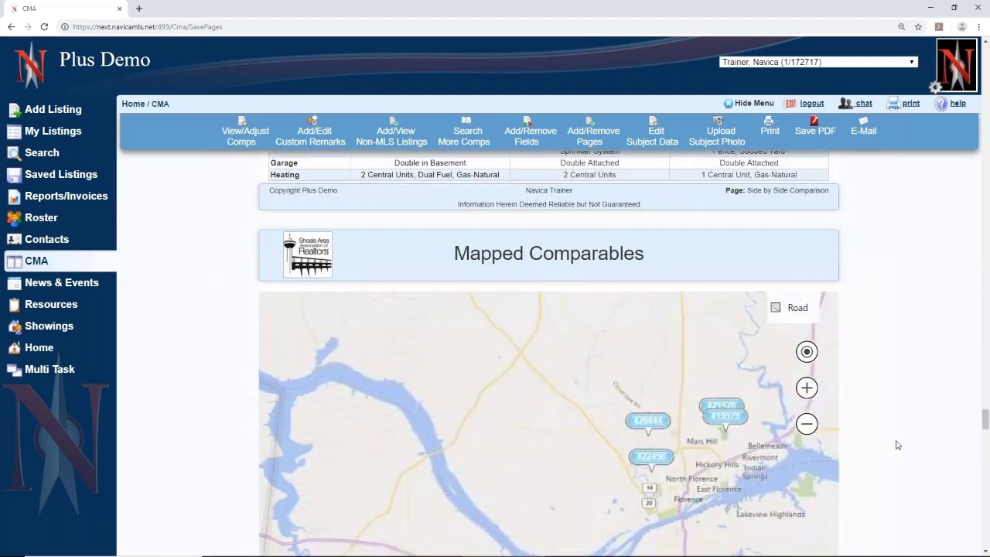
- Scroll through Mapped Comparables, Comparable Bar Chart, Comparable Graph and Helpful Tips, then back up
scroll(900, 442, "down", 2)
scroll(842, 430, "up", 2)
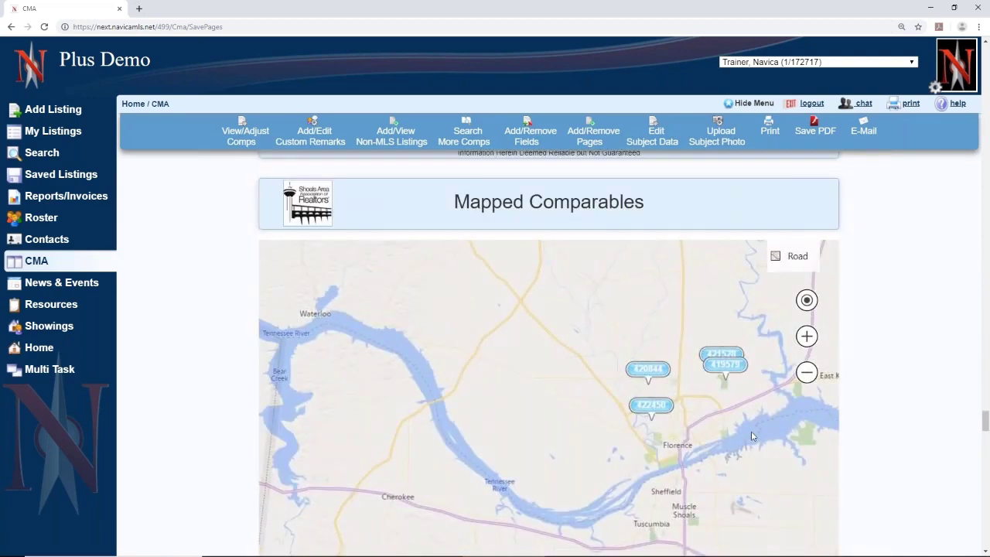
scroll(751, 430, "up", 1)
scroll(751, 431, "up", 1)
scroll(800, 418, "down", 1)
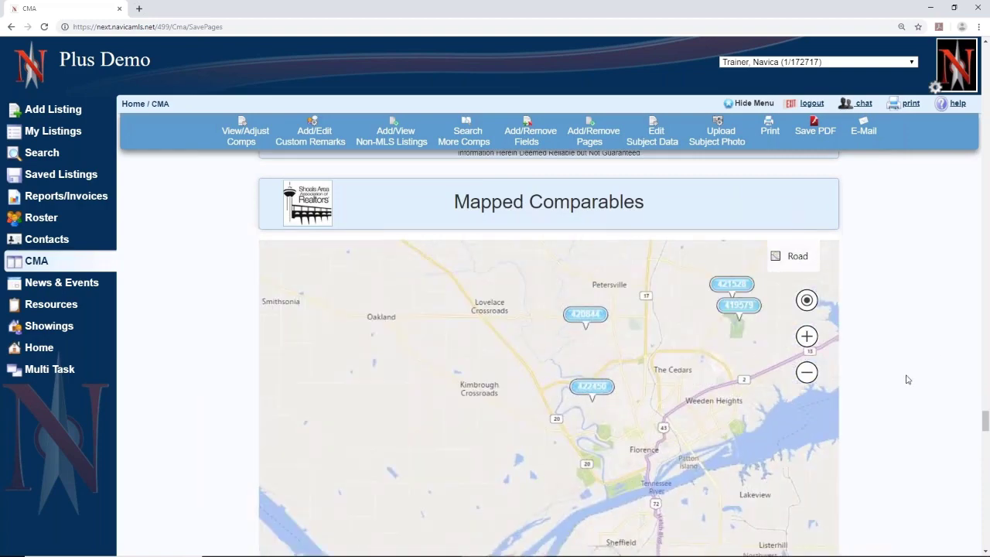
scroll(931, 351, "down", 6)
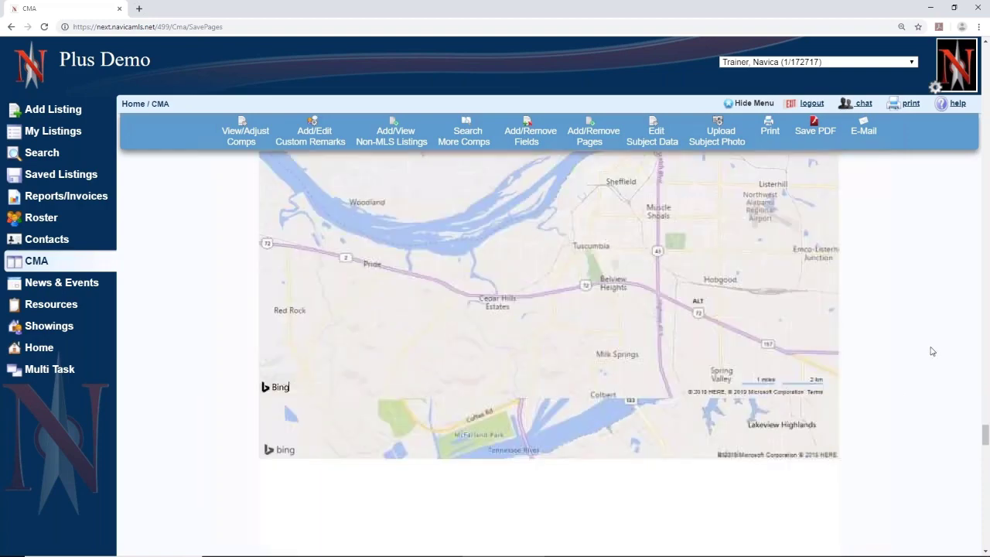
scroll(932, 351, "down", 3)
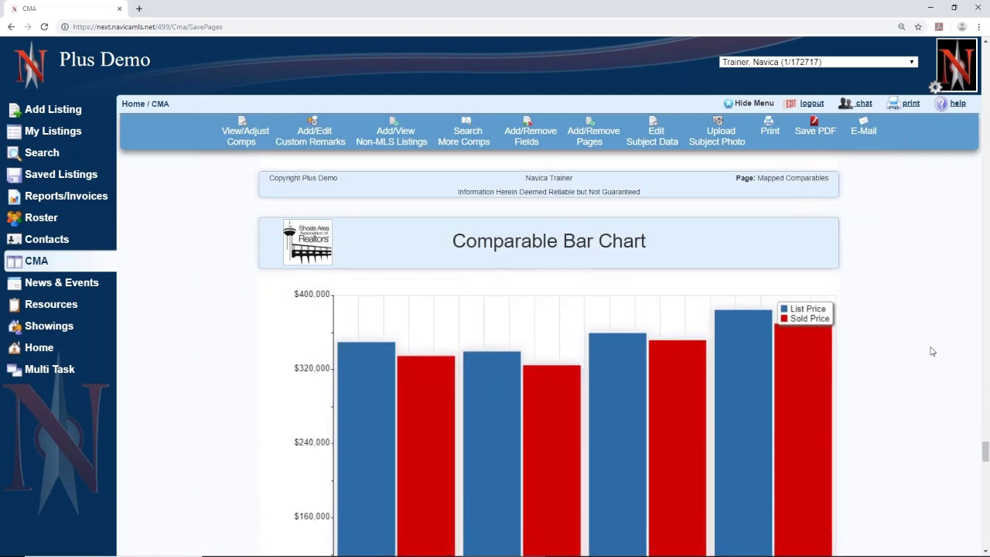
scroll(932, 351, "down", 3)
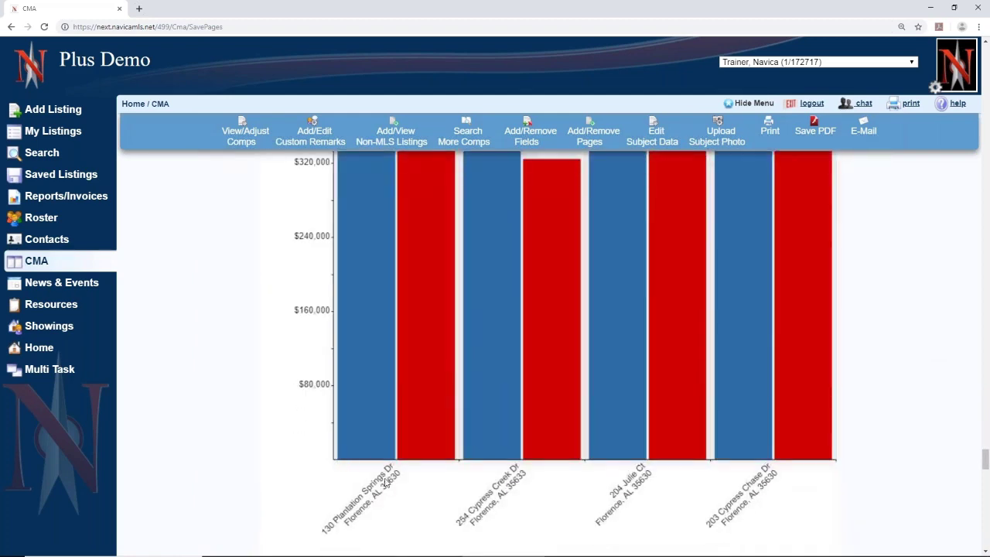
scroll(366, 423, "up", 2)
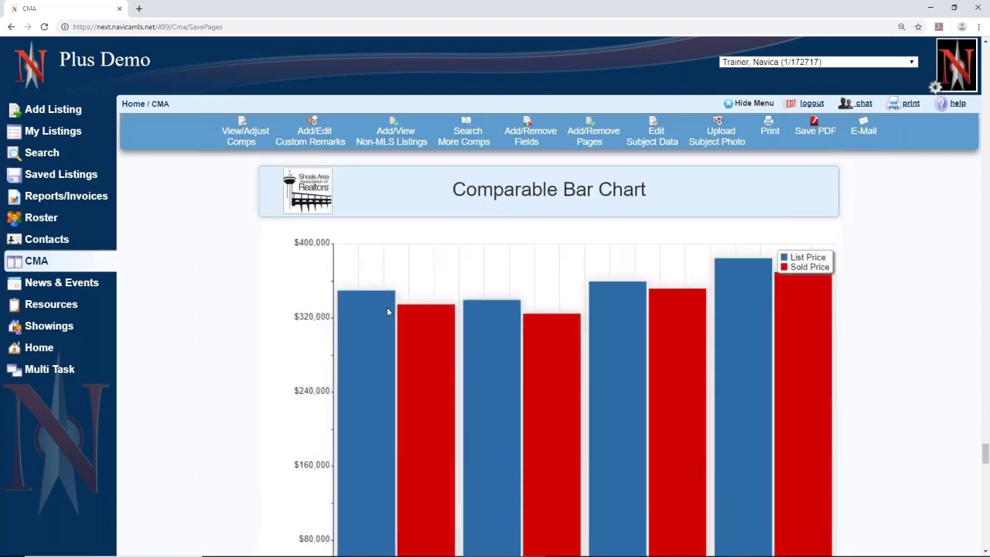
scroll(955, 409, "down", 7)
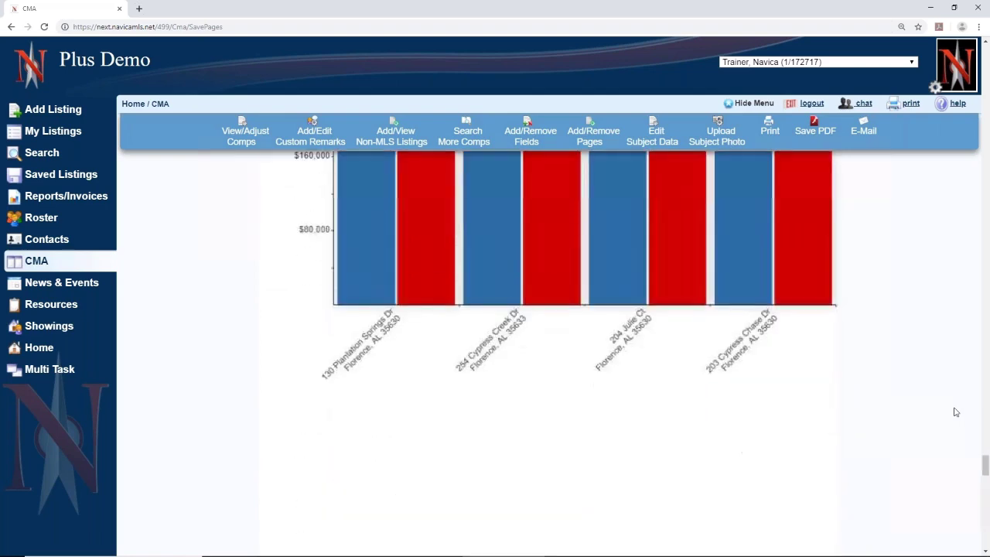
scroll(955, 412, "down", 3)
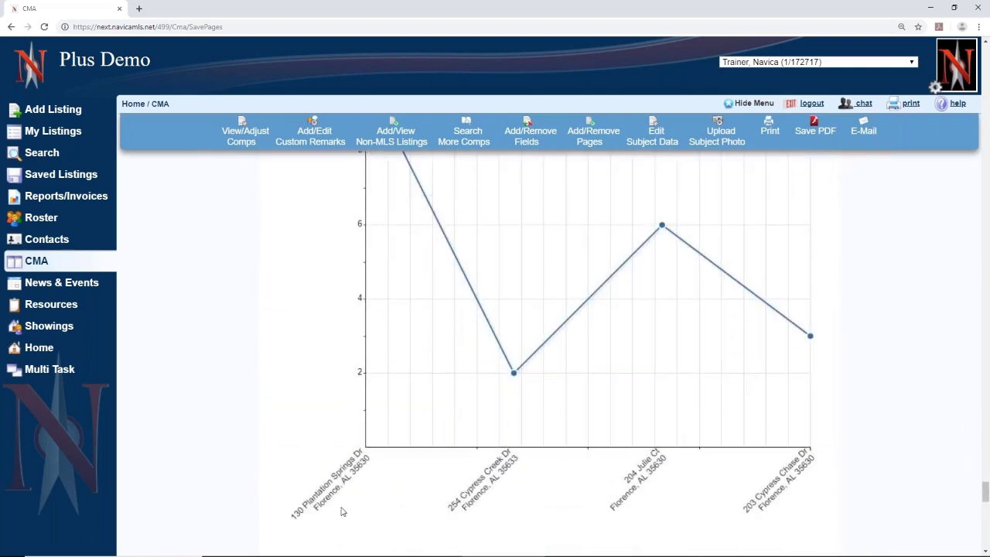
scroll(345, 509, "up", 2)
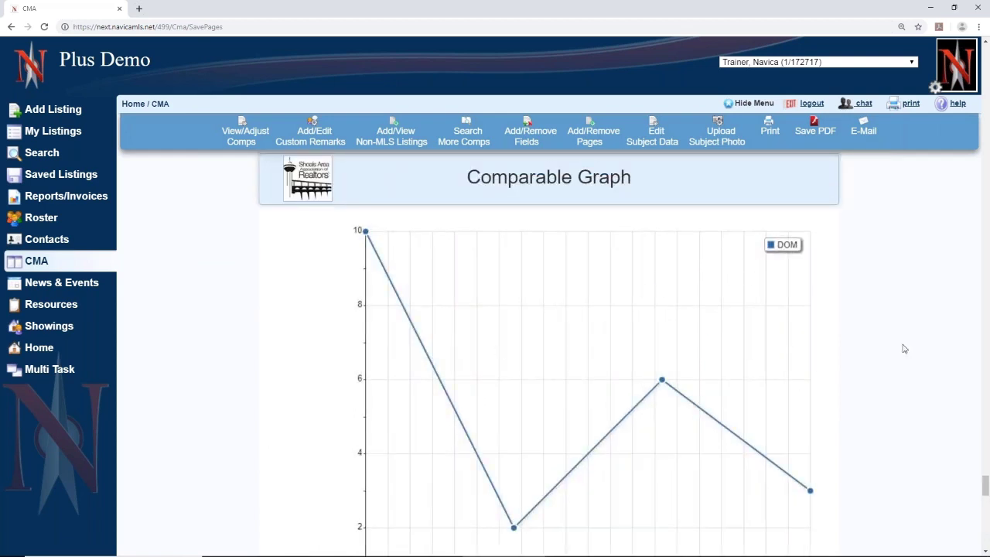
scroll(886, 412, "down", 3)
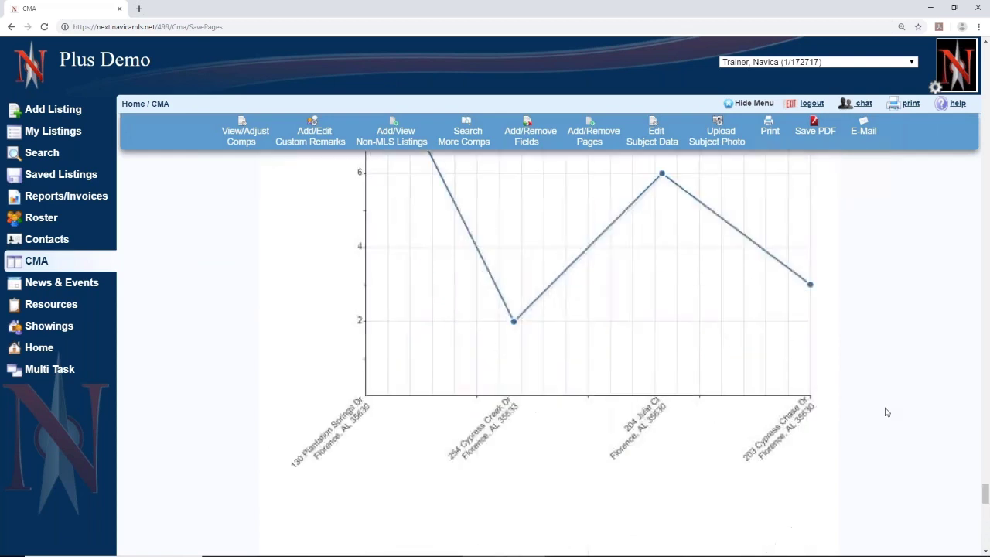
scroll(886, 412, "down", 7)
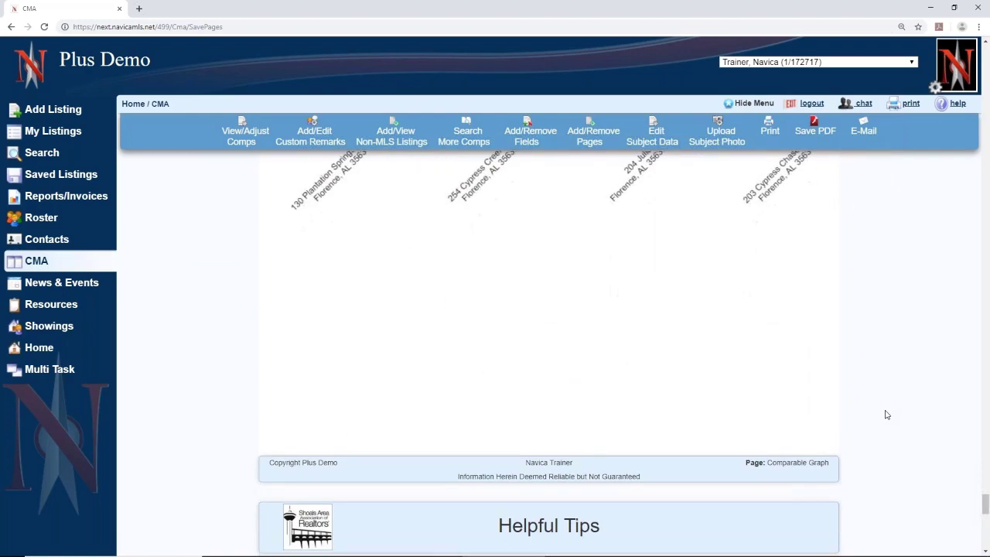
scroll(886, 415, "down", 4)
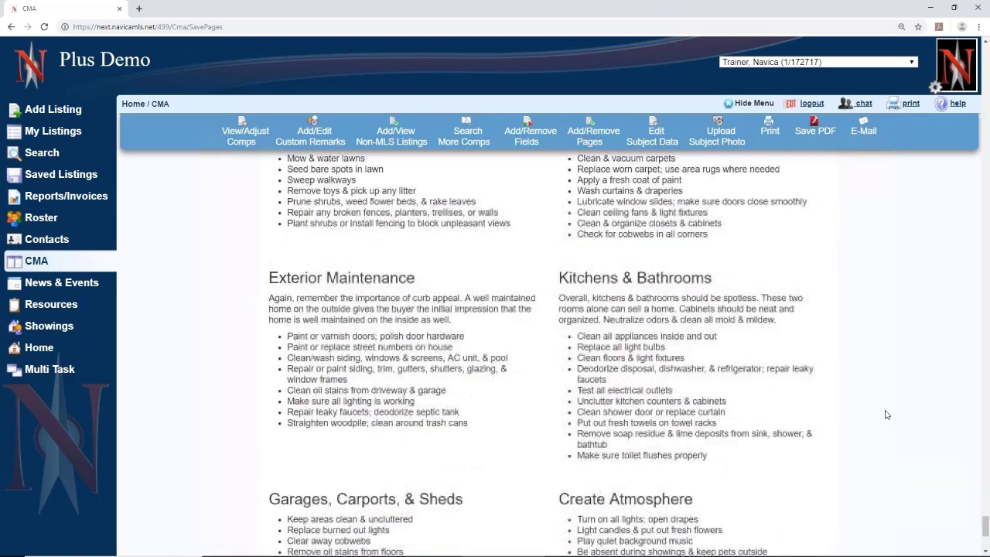
scroll(886, 414, "down", 3)
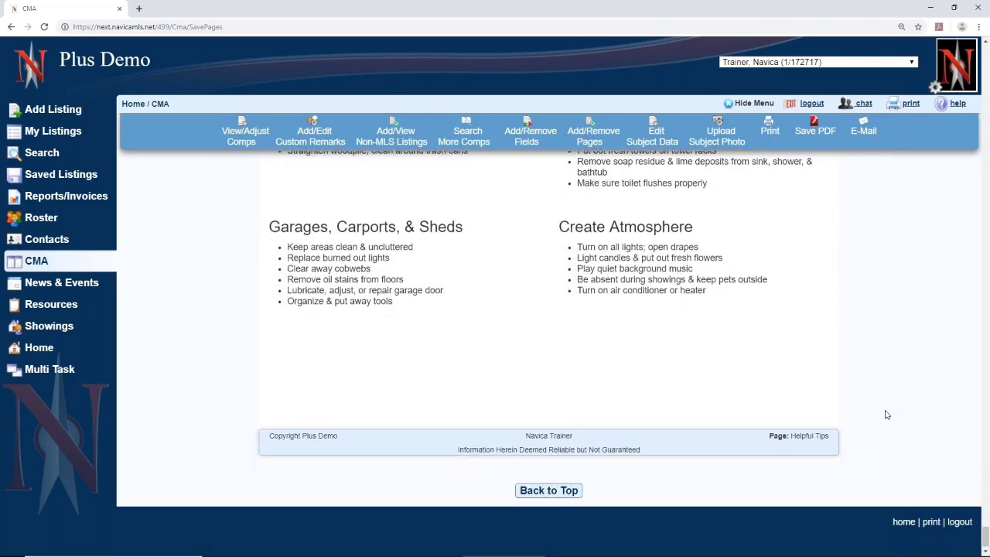
scroll(886, 415, "up", 12)
scroll(886, 414, "up", 15)
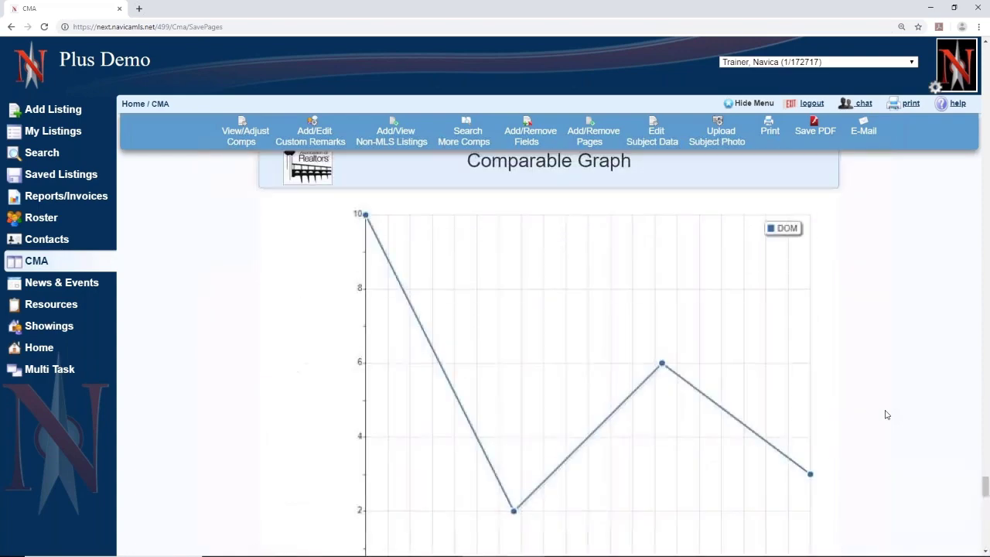
scroll(886, 414, "up", 15)
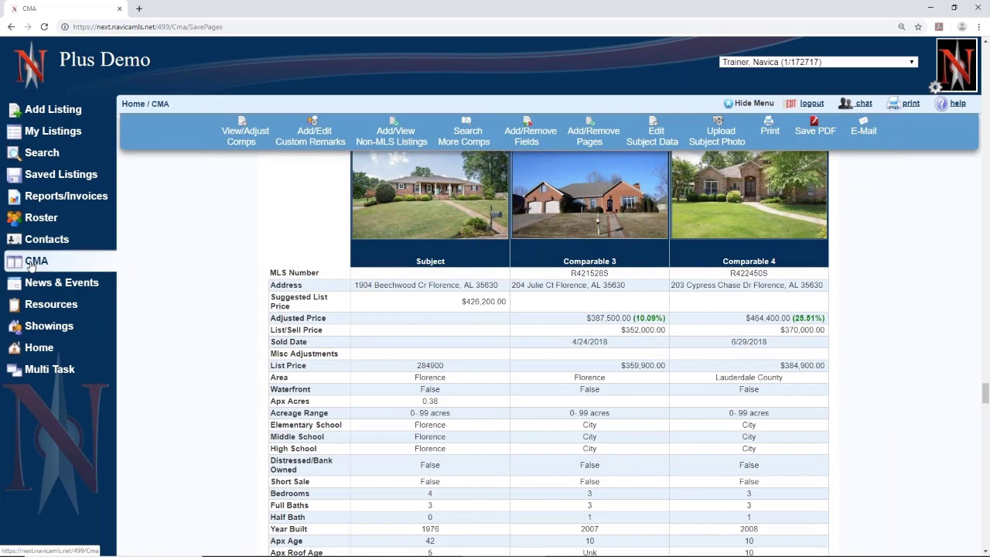
- Return to the My CMAs list from the sidebar
left_click(31, 265)
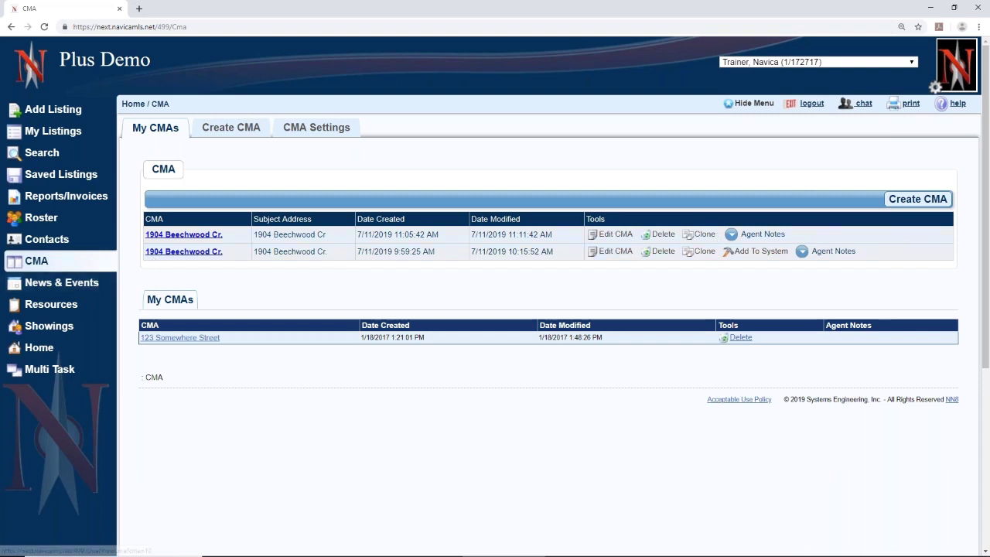
- Add the older Beechwood CMA on the second row to the system as a new listing
left_click(757, 256)
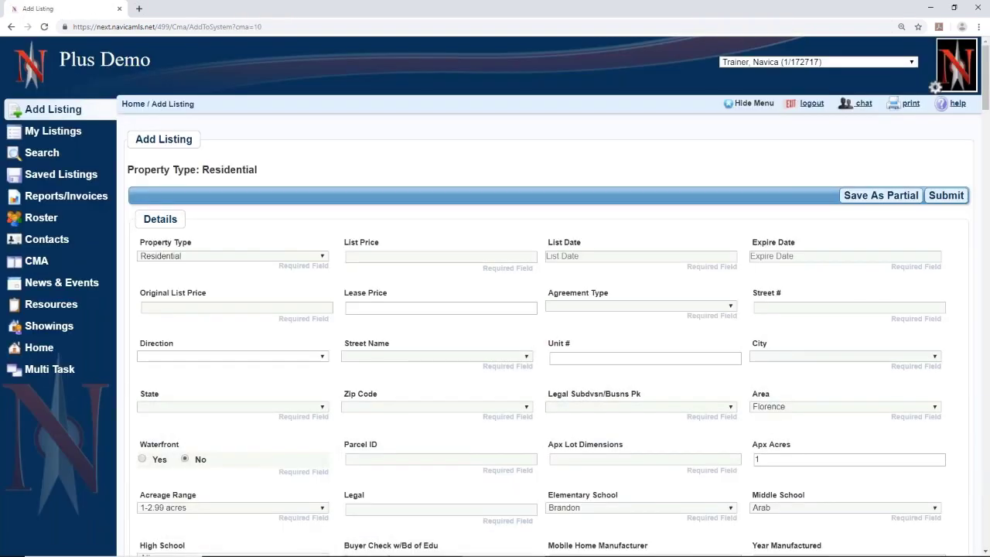
scroll(542, 332, "down", 15)
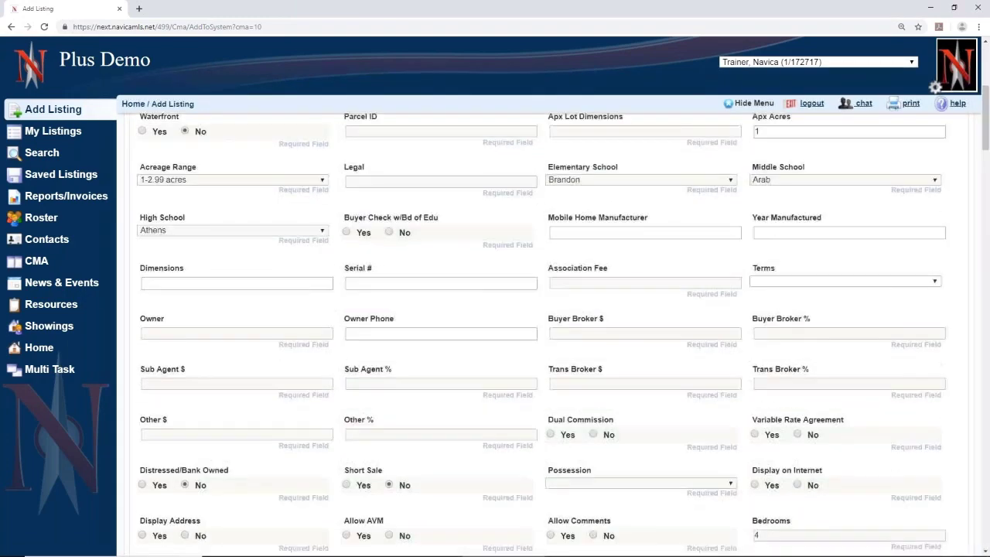
scroll(541, 332, "down", 2)
scroll(541, 332, "up", 2)
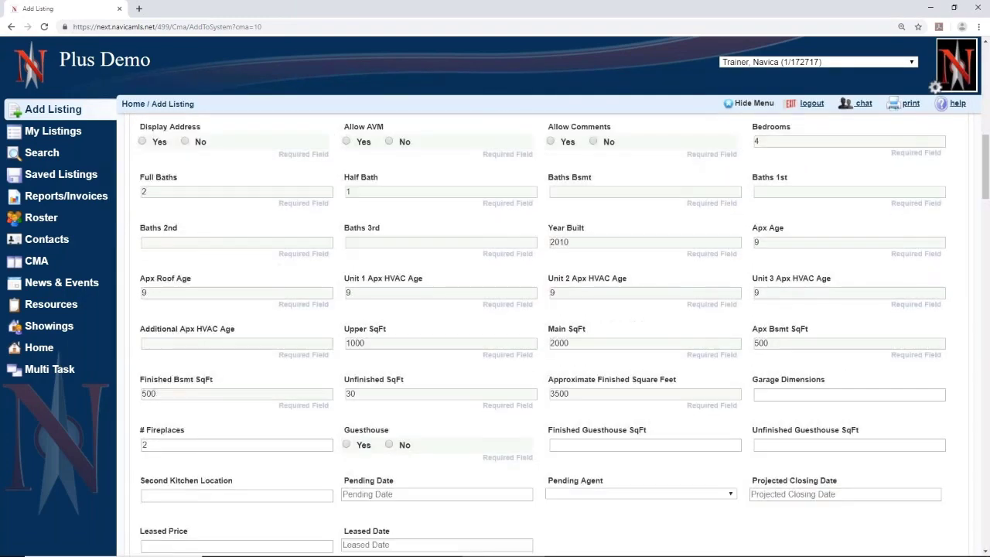
scroll(732, 287, "up", 15)
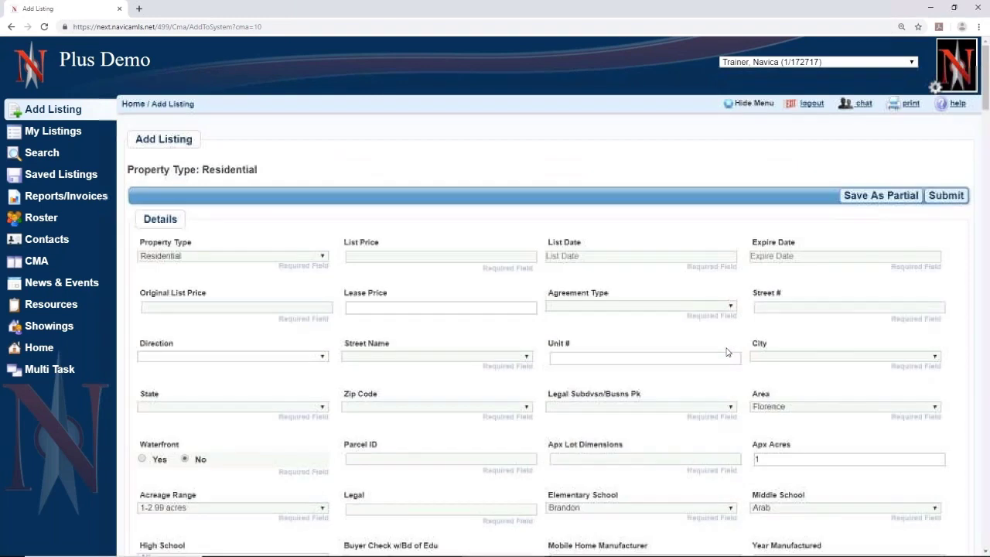
left_click(35, 260)
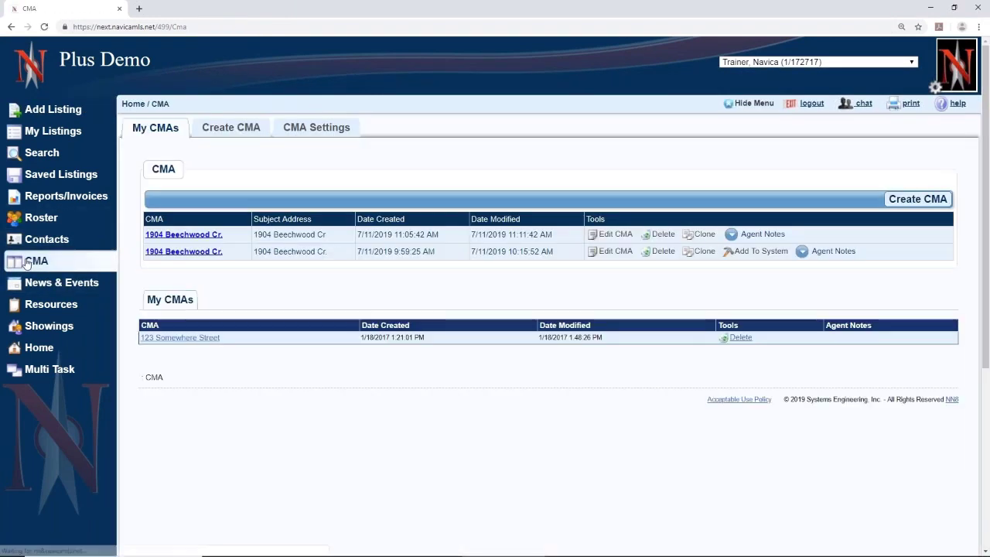
- Show the CMA Settings tab with default adjustments, search settings, resume and template maintenance
left_click(301, 130)
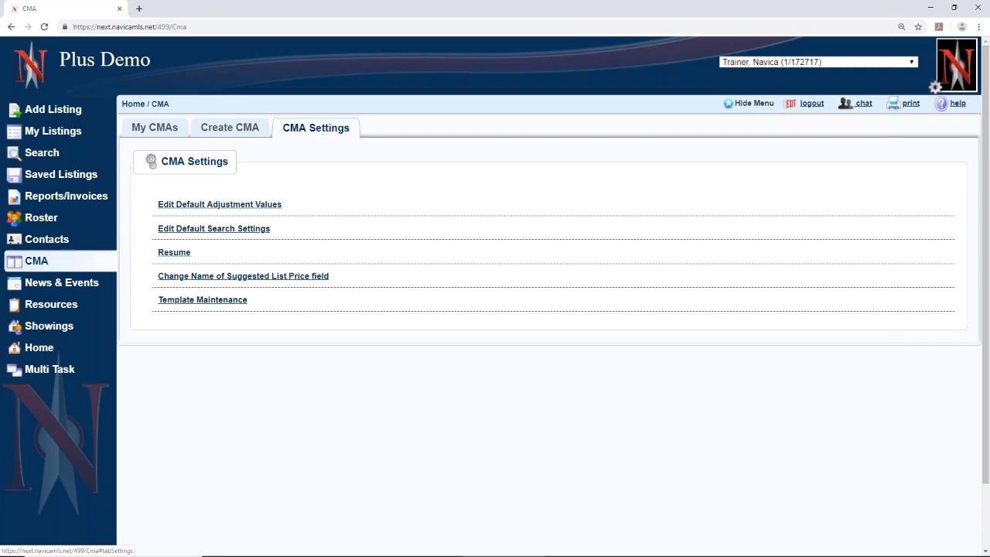
- Select CMA in the left sidebar to head back to the My CMAs list
left_click(36, 258)
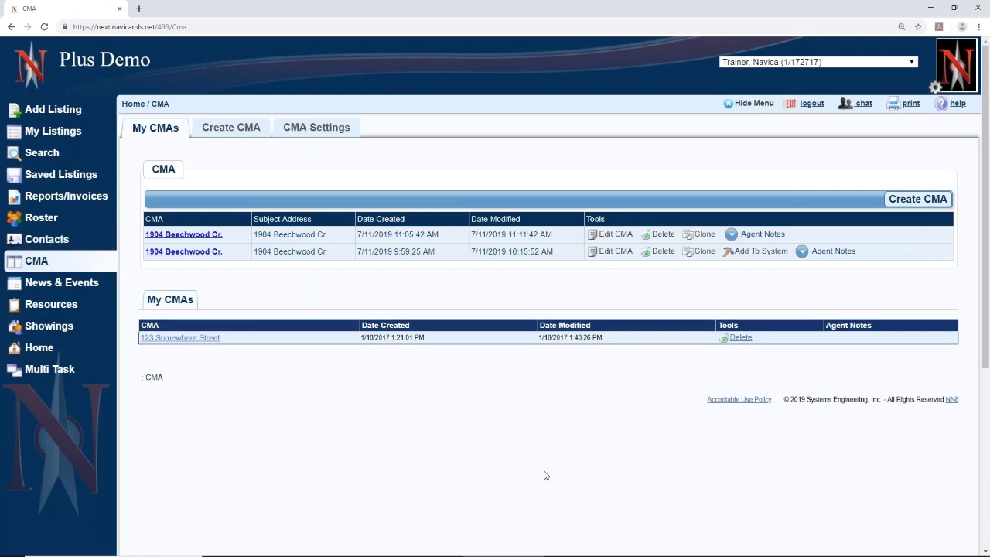
left_click(957, 105)
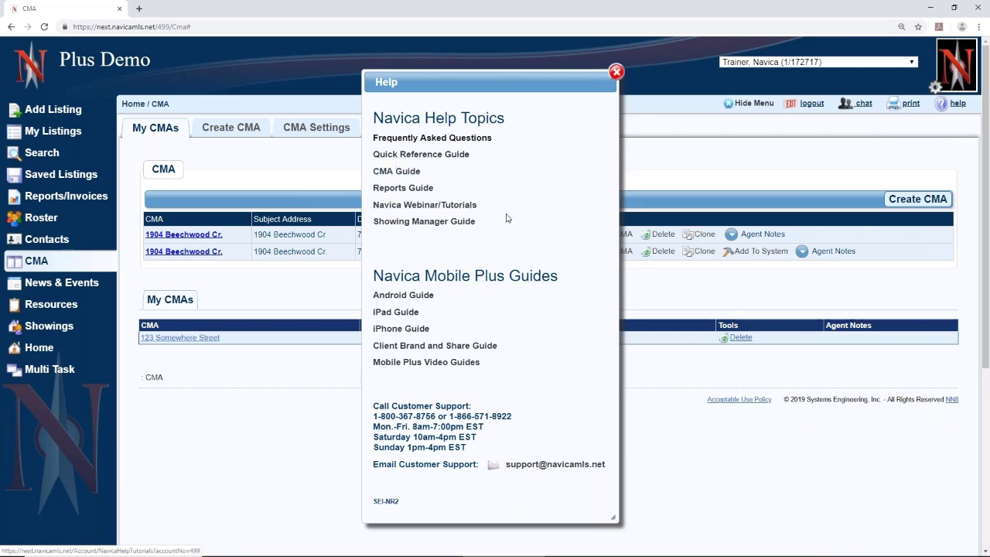
left_click(616, 71)
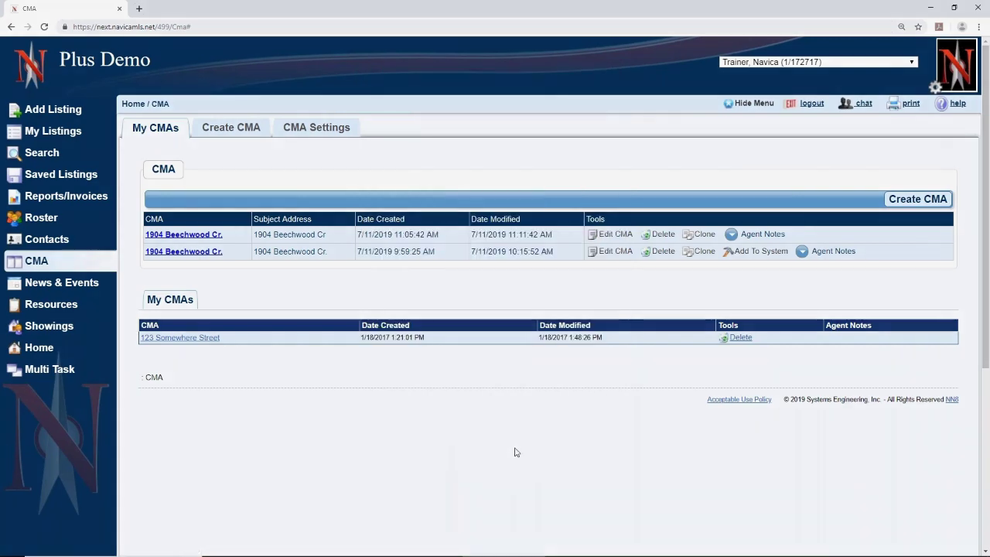